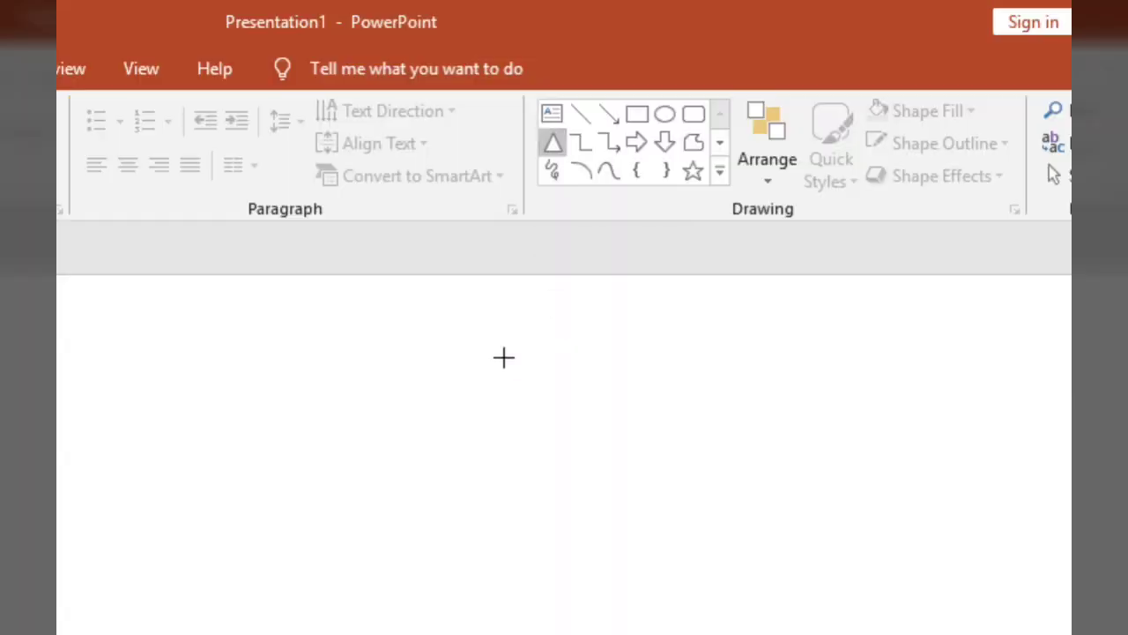
Step: Drop an isosceles triangle on slide 2, move it to the left side and enlarge it
left_click(310, 360)
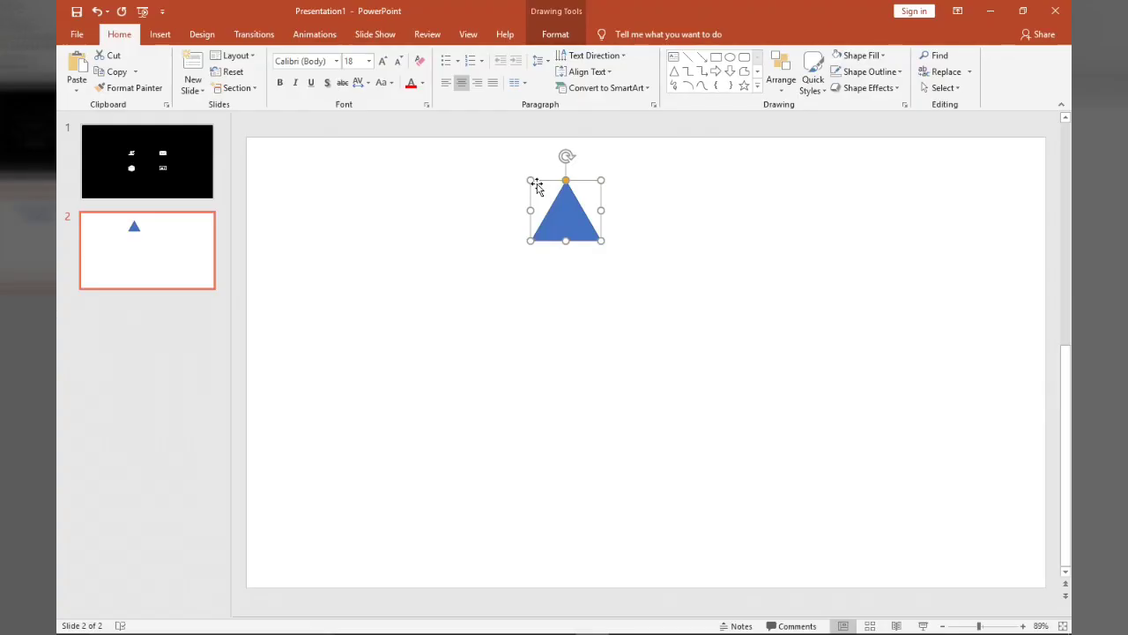
mouse_move(563, 226)
left_mouse_down()
mouse_move(351, 253)
mouse_move(588, 465)
left_mouse_up()
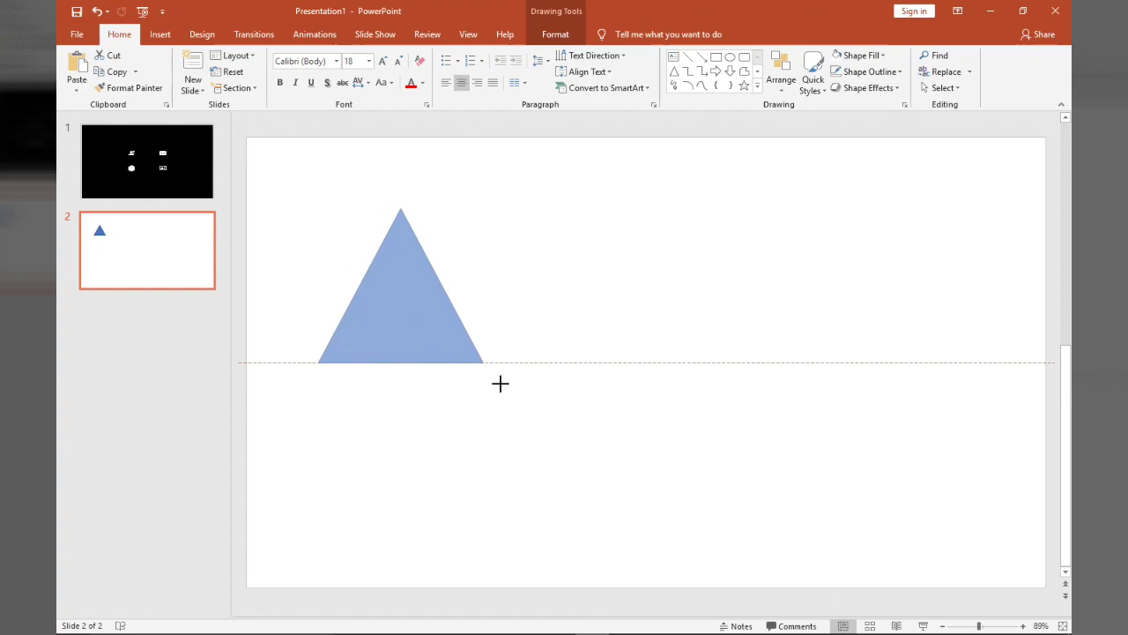
left_click_drag(587, 465, 602, 472)
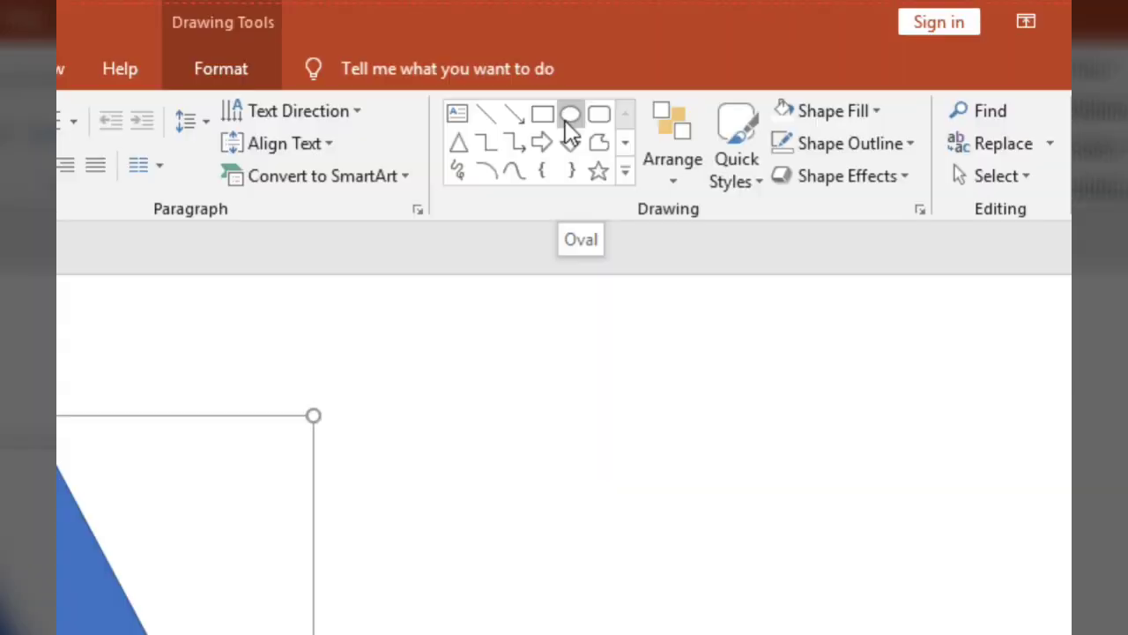
Step: Draw a wide oval, then a rectangle covering the oval's upper half
left_click(730, 56)
left_click_drag(687, 158, 905, 238)
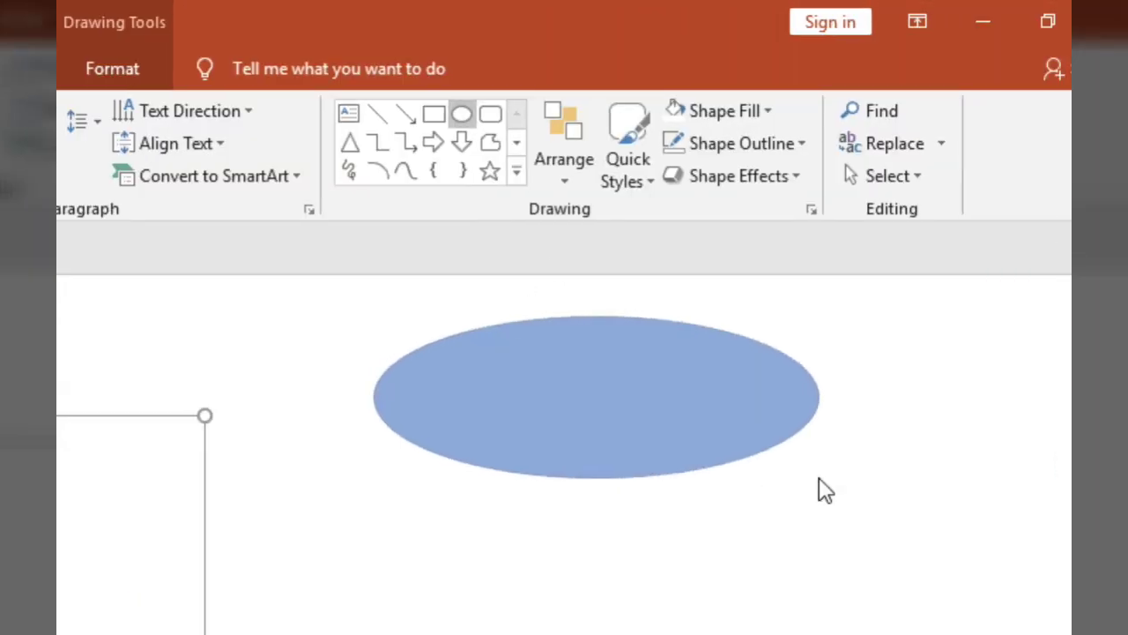
left_click_drag(824, 477, 832, 477)
left_click(433, 115)
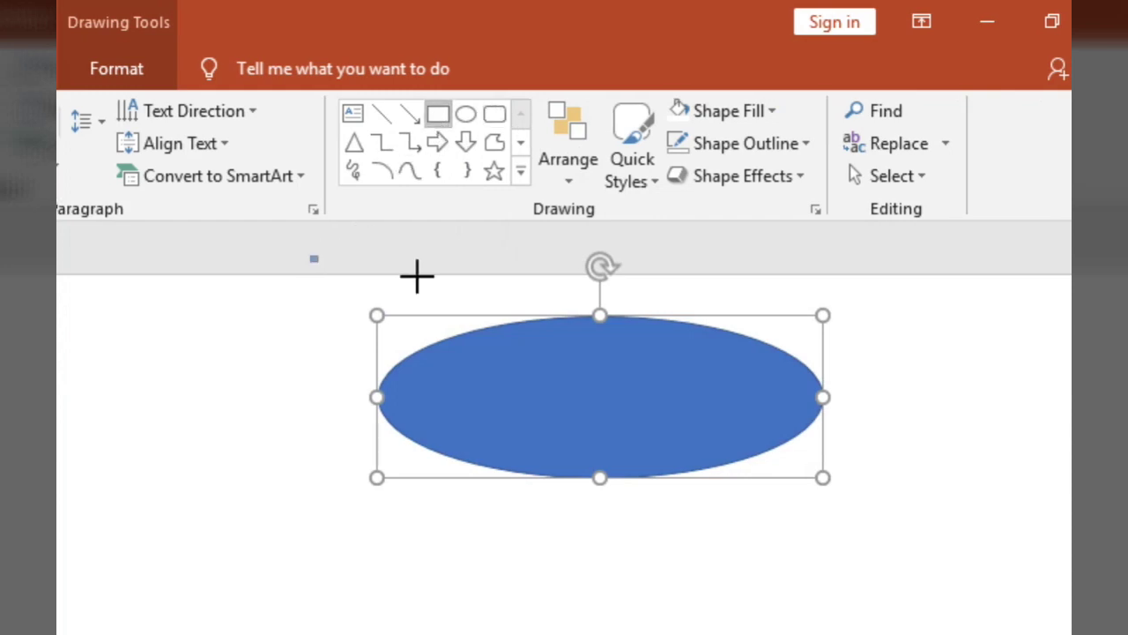
left_click_drag(309, 255, 925, 404)
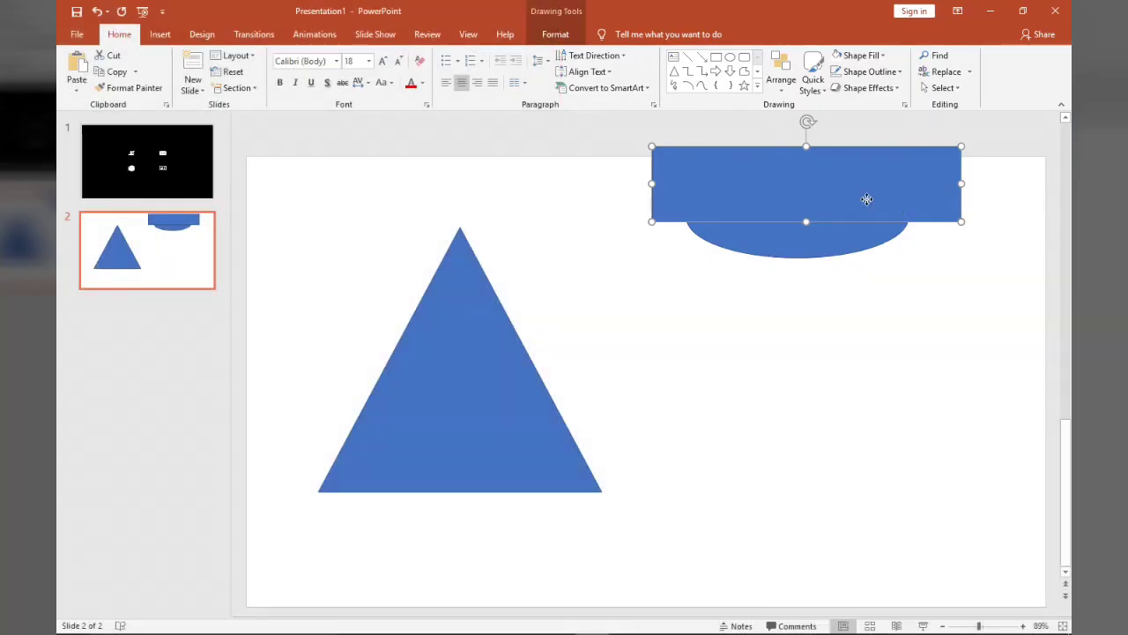
left_click_drag(864, 196, 854, 178)
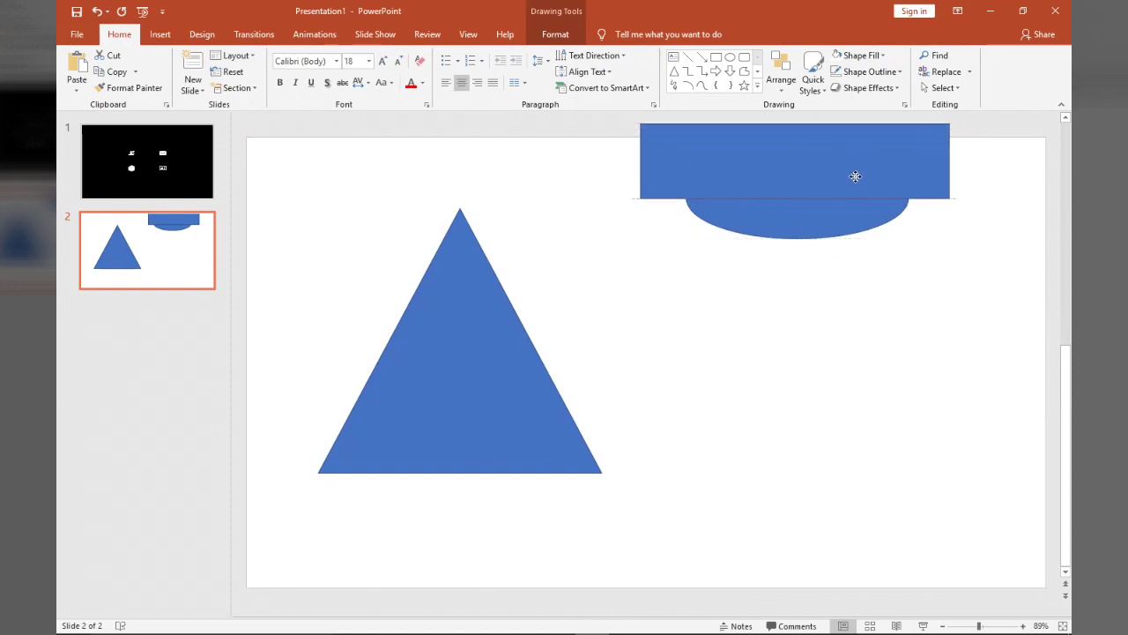
Step: Select the oval then the rectangle, and bring up the Merge Shapes list under Format
left_click(848, 230)
left_click(658, 154, "shift")
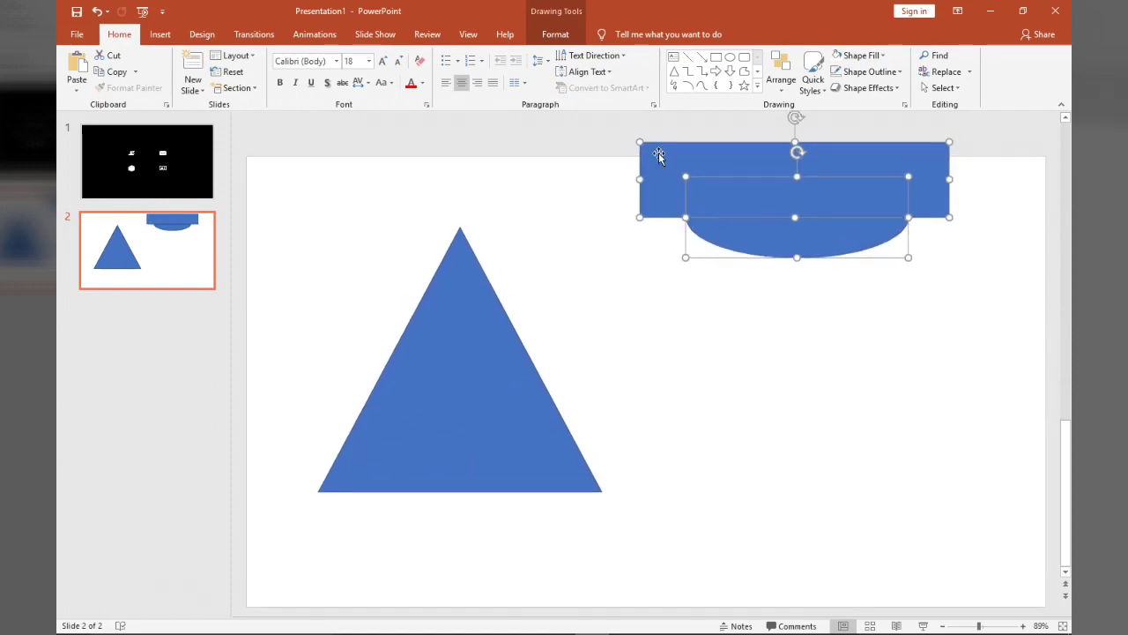
left_click(555, 33)
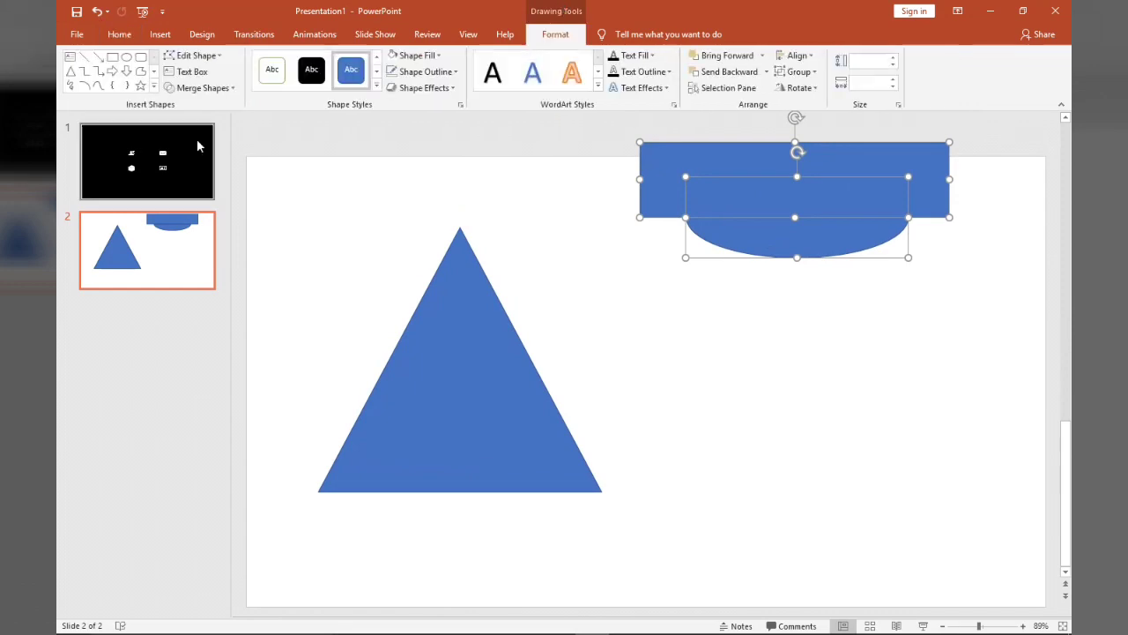
left_click(195, 89)
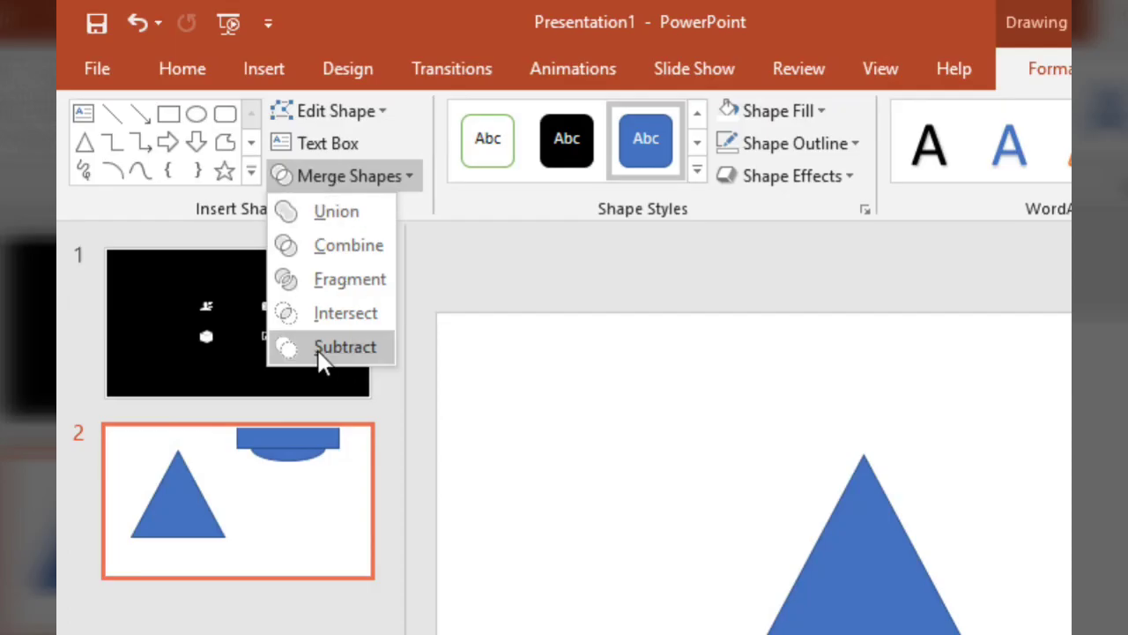
Step: Subtract to leave the half-ellipse, then fit it under the triangle's base at matching width
left_click(369, 348)
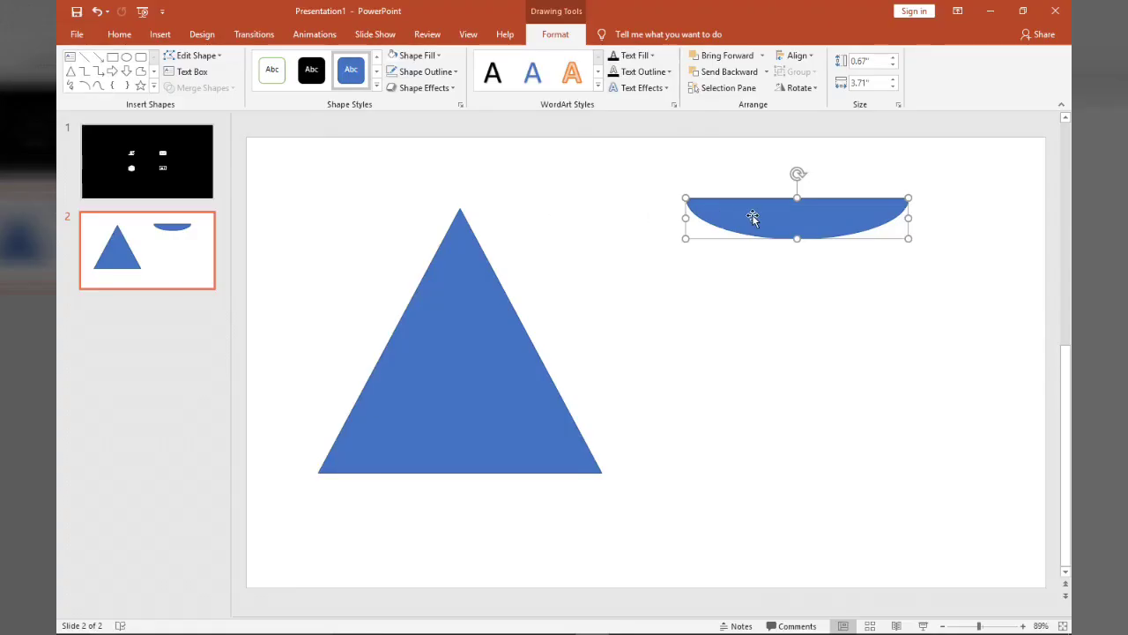
mouse_move(752, 217)
left_mouse_down()
mouse_move(399, 540)
mouse_move(390, 487)
left_mouse_up()
left_click_drag(542, 492, 599, 494)
left_click(638, 496)
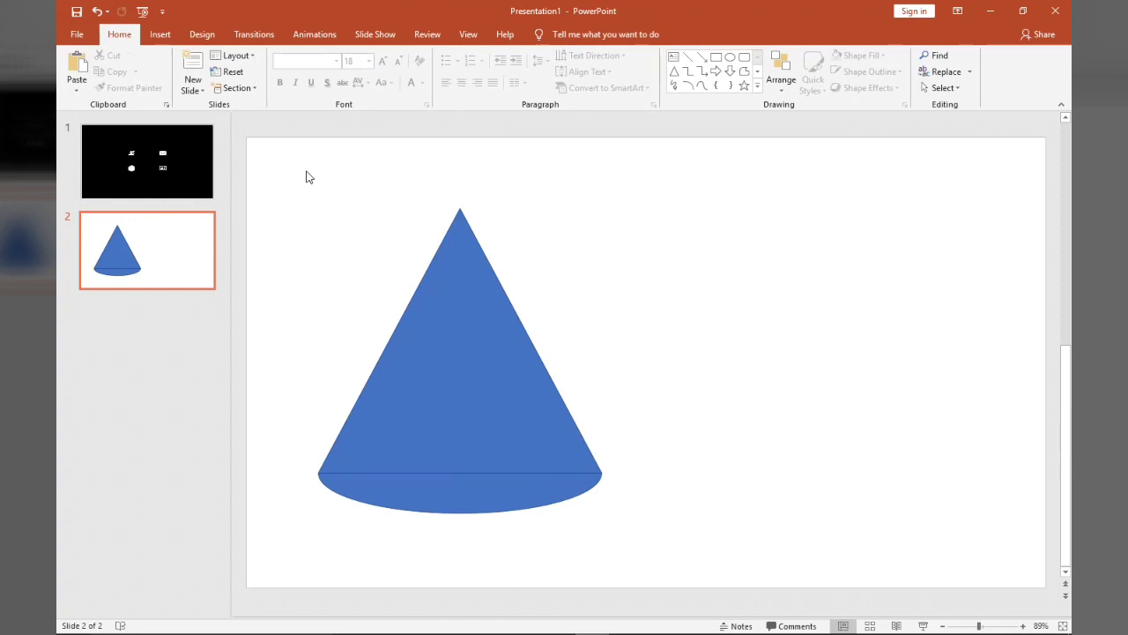
left_click(525, 485)
left_click_drag(461, 511, 461, 517)
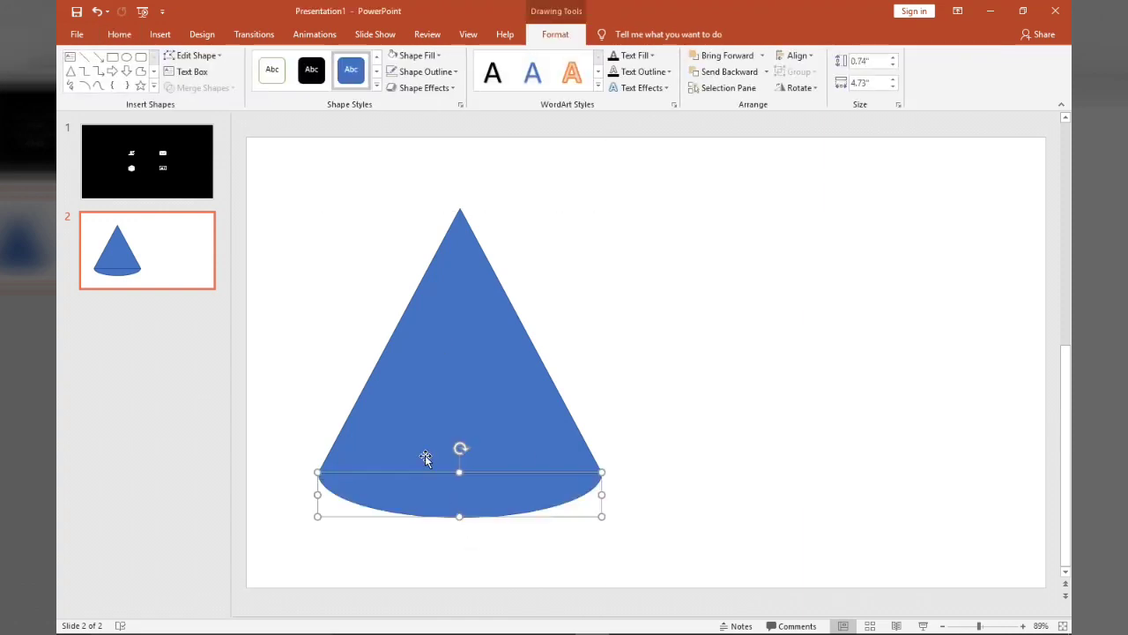
Step: Union the triangle and half-ellipse into one cone, then nudge it right and narrow it slightly
left_click_drag(264, 149, 771, 555)
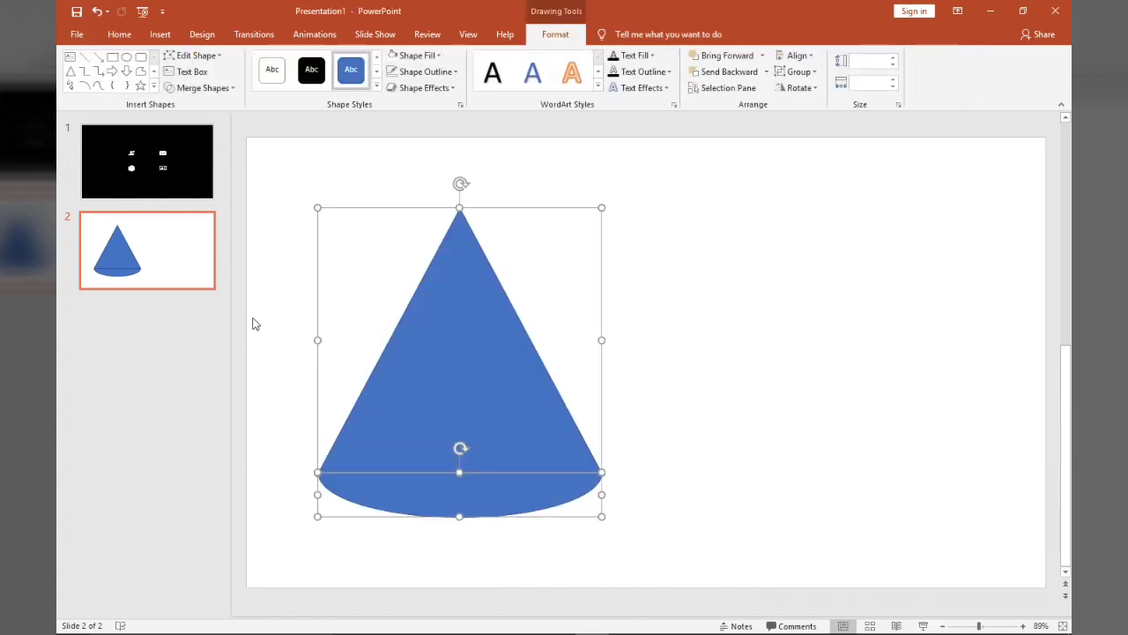
left_click(215, 92)
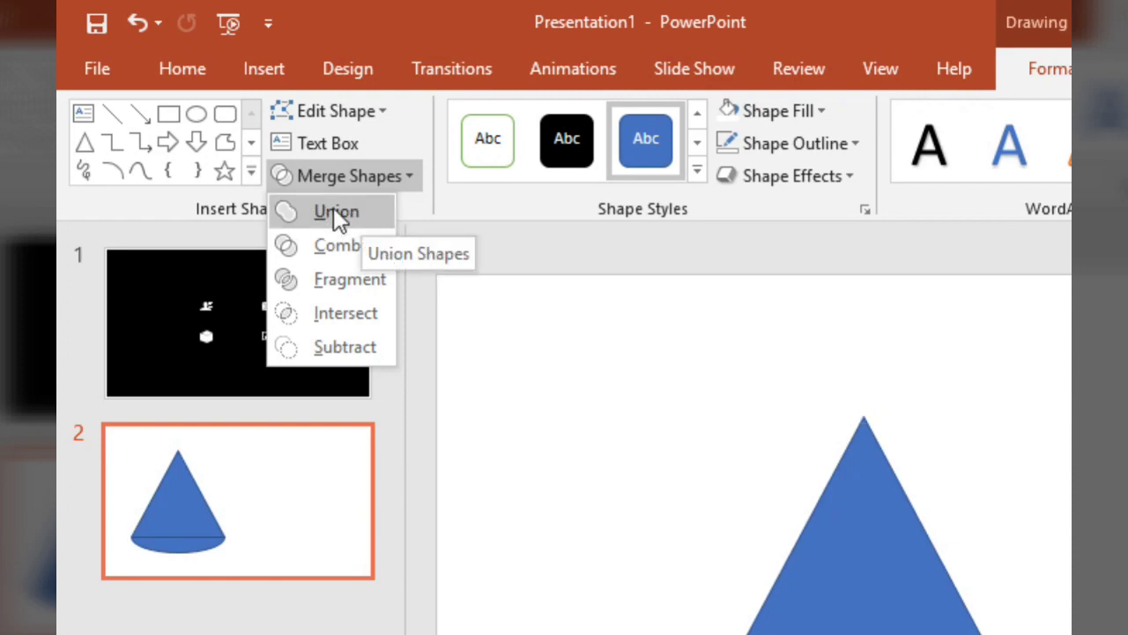
left_click(335, 211)
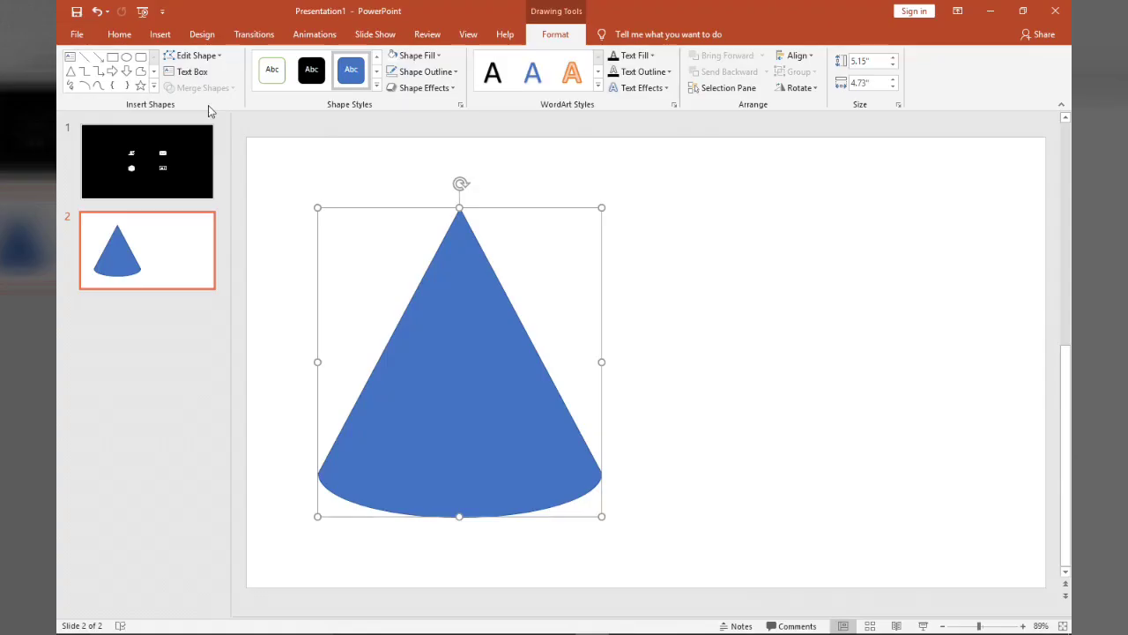
left_click_drag(501, 445, 525, 438)
left_click_drag(492, 518, 490, 502)
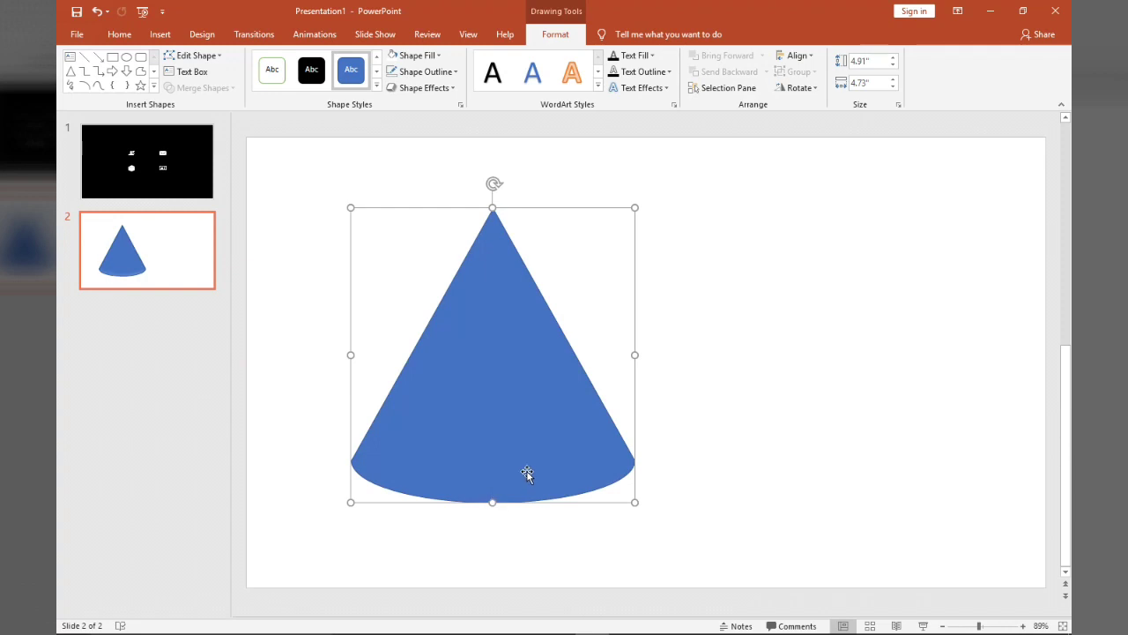
left_click(674, 435)
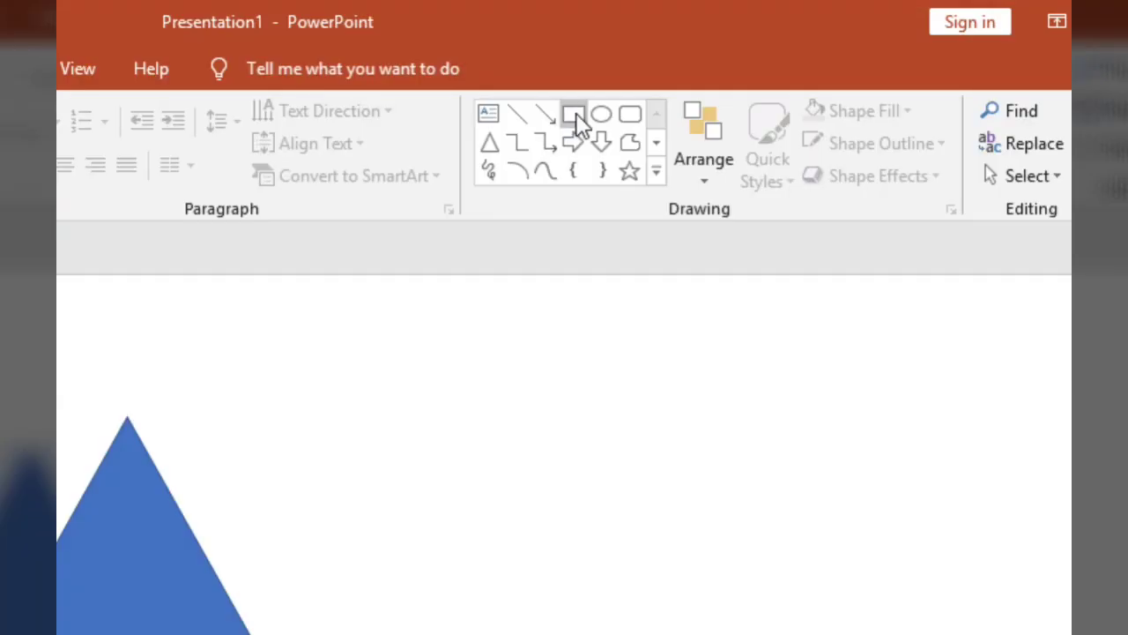
Step: Draw a tall rectangle, tilt it to the cone's slope and push it against the cone's right edge
left_click(716, 59)
mouse_move(678, 159)
left_mouse_down()
mouse_move(725, 265)
mouse_move(730, 474)
left_mouse_up()
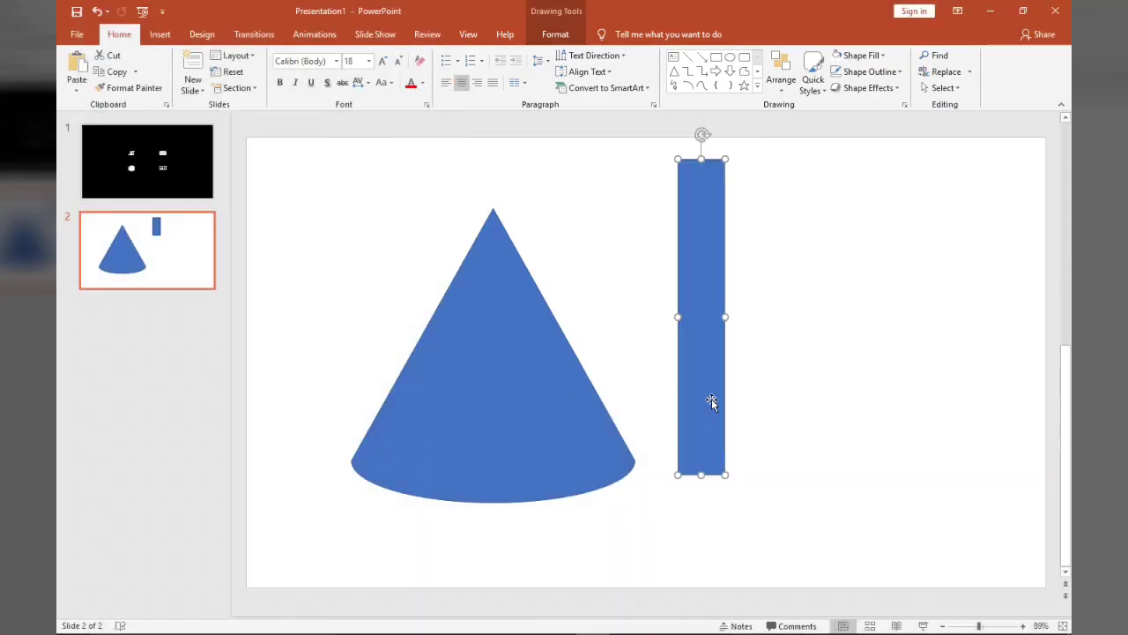
left_click_drag(674, 315, 656, 316)
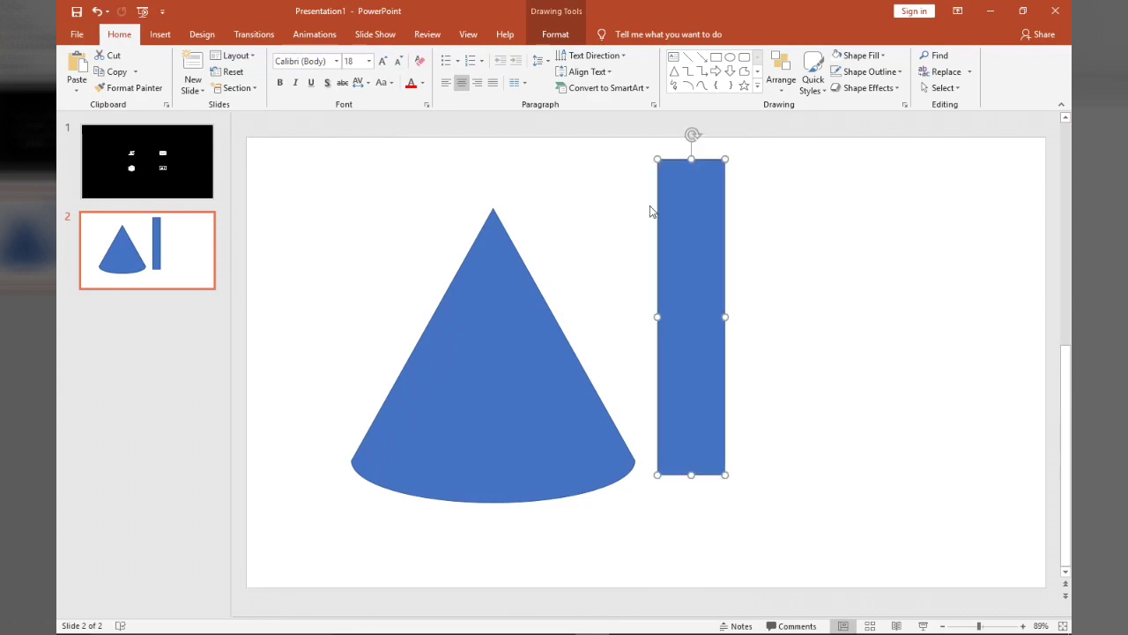
left_click_drag(692, 132, 589, 141)
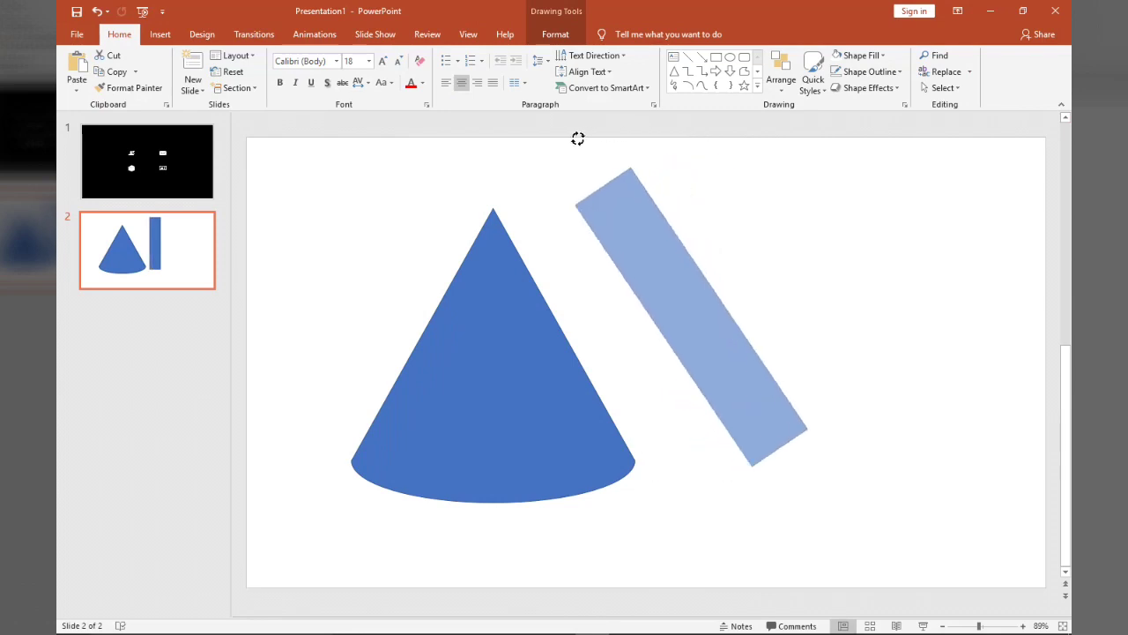
left_click_drag(636, 269, 559, 261)
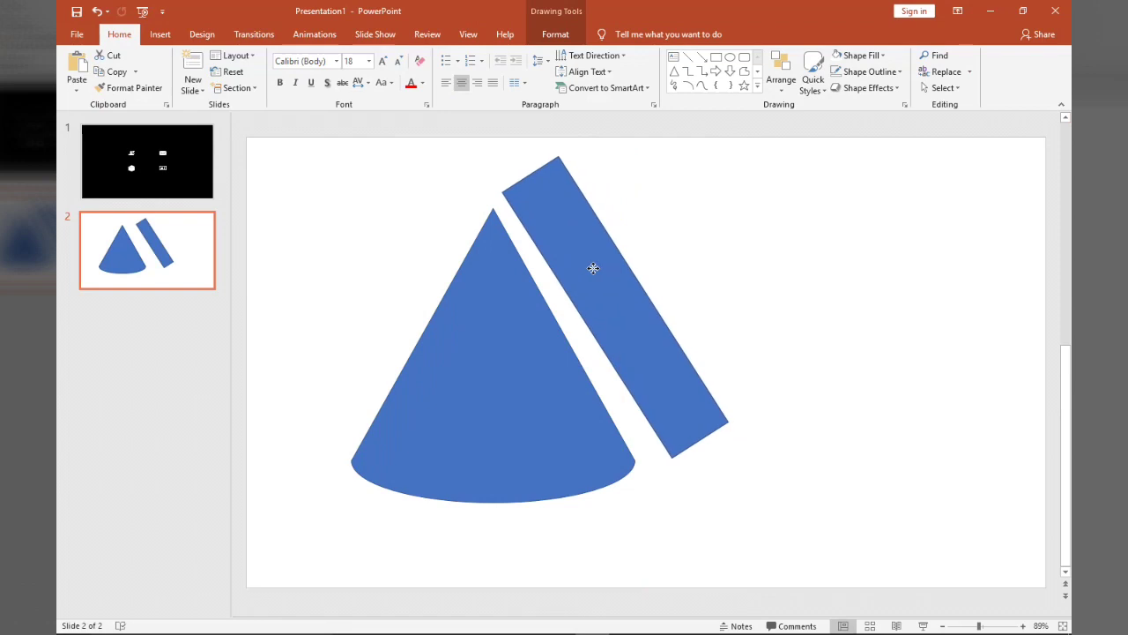
left_click_drag(517, 152, 530, 150)
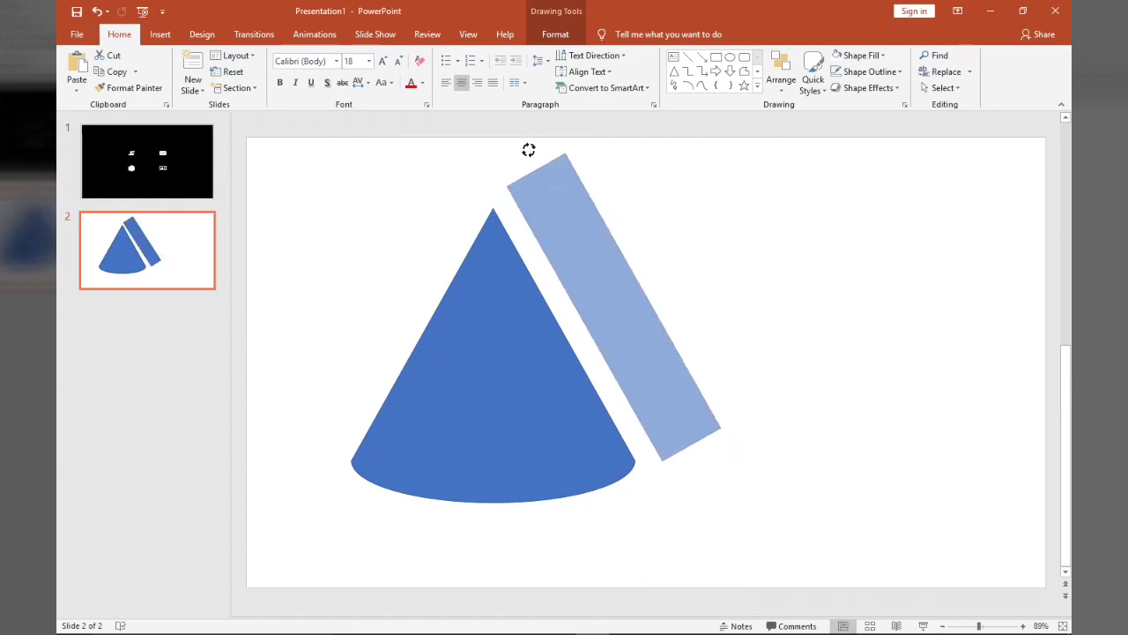
left_click_drag(531, 149, 526, 149)
left_click_drag(579, 239, 467, 322)
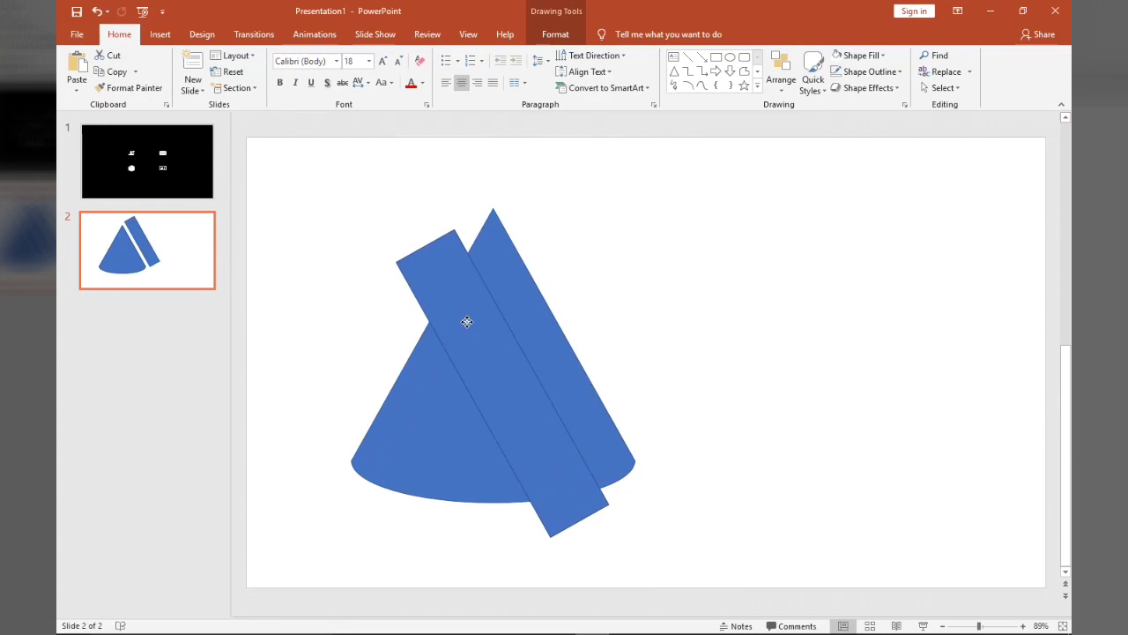
Step: Widen the tilted rectangle leftward to cover most of the cone, leaving a right-edge strip
left_click(461, 378)
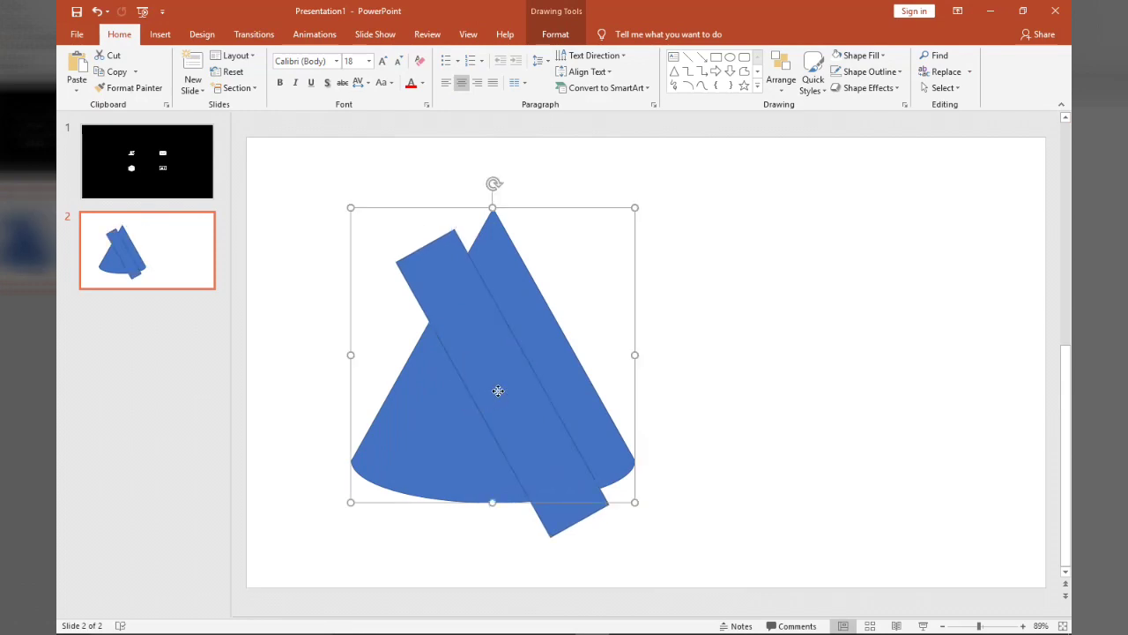
left_click(489, 381)
left_click_drag(473, 400, 331, 464)
left_click_drag(479, 502, 475, 509)
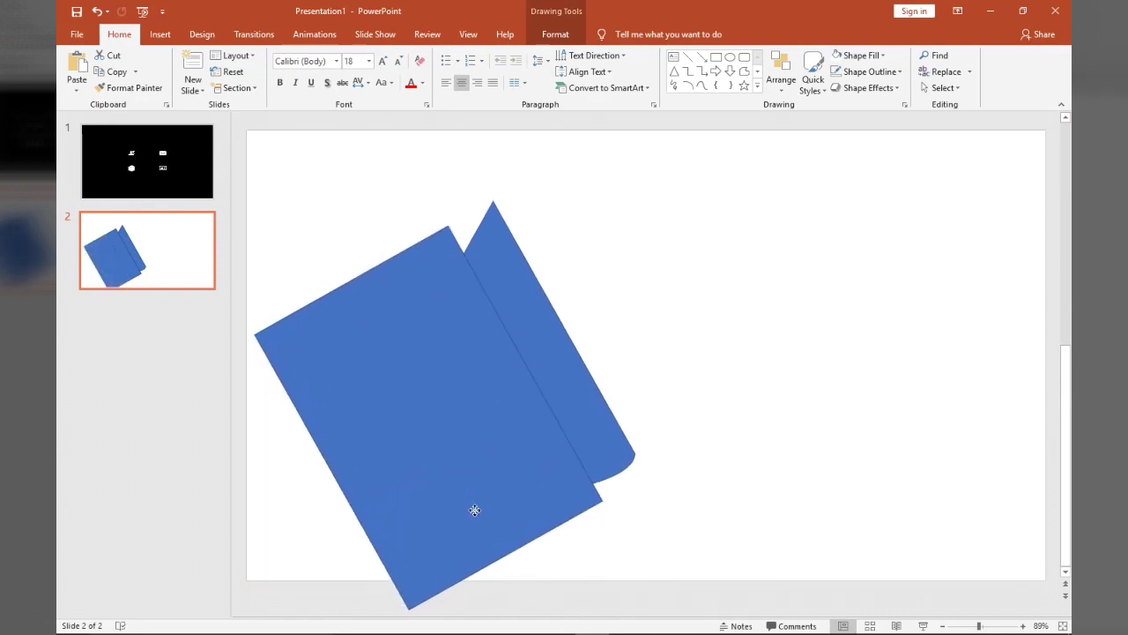
scroll(474, 511, "down", 1)
left_click(393, 482)
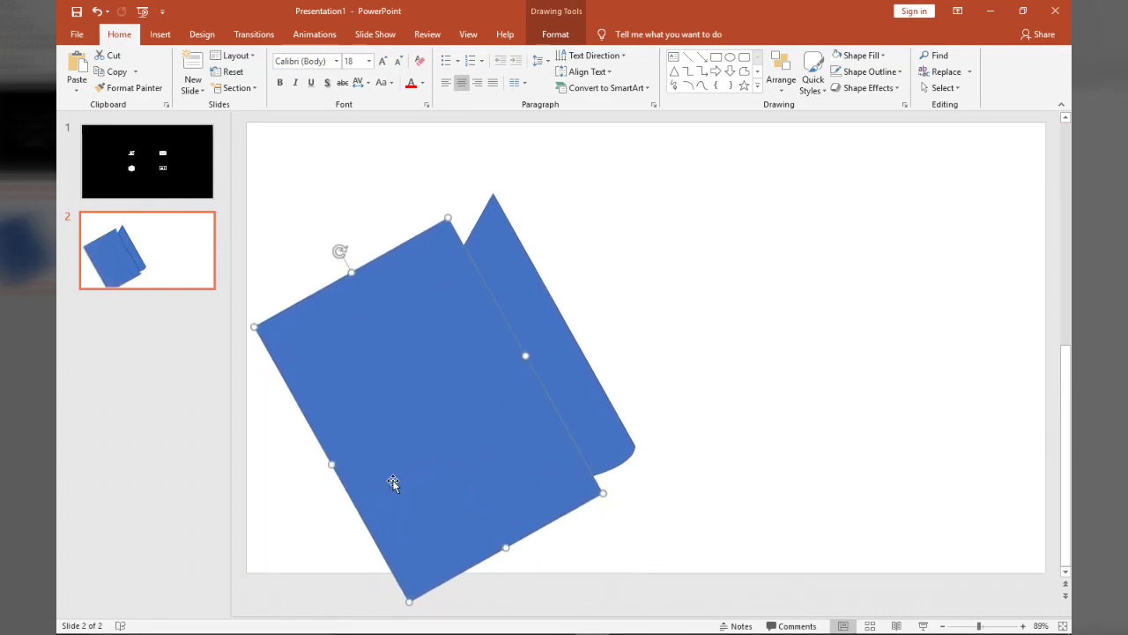
Step: Duplicate slide 2 and subtract the rectangle from the cone on the copy, leaving a slanted bar
right_click(153, 252)
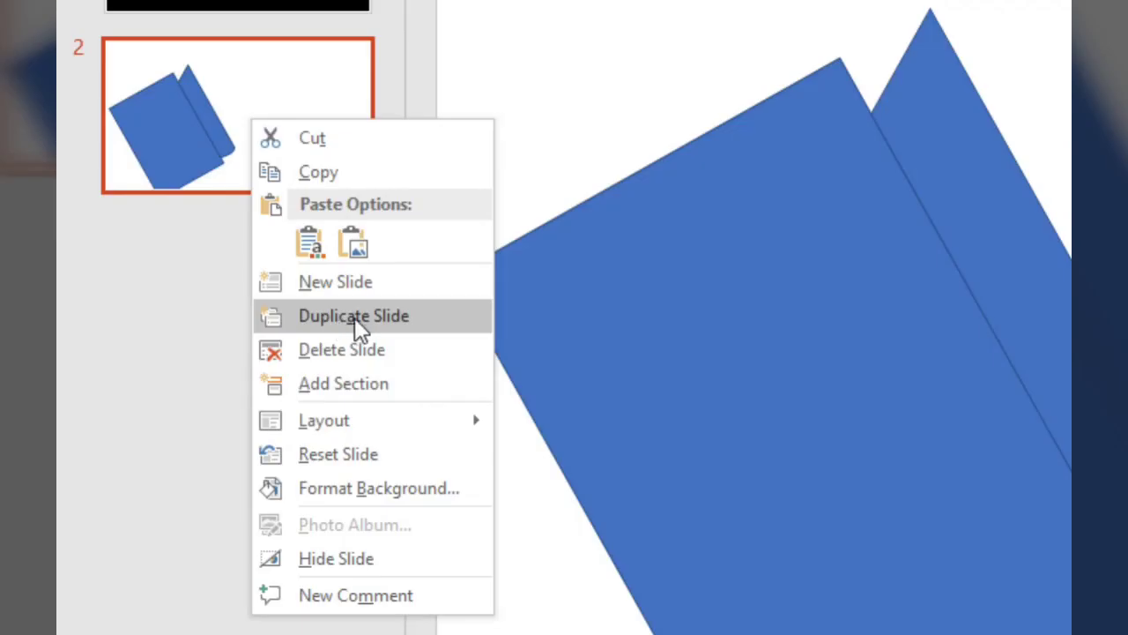
left_click(370, 319)
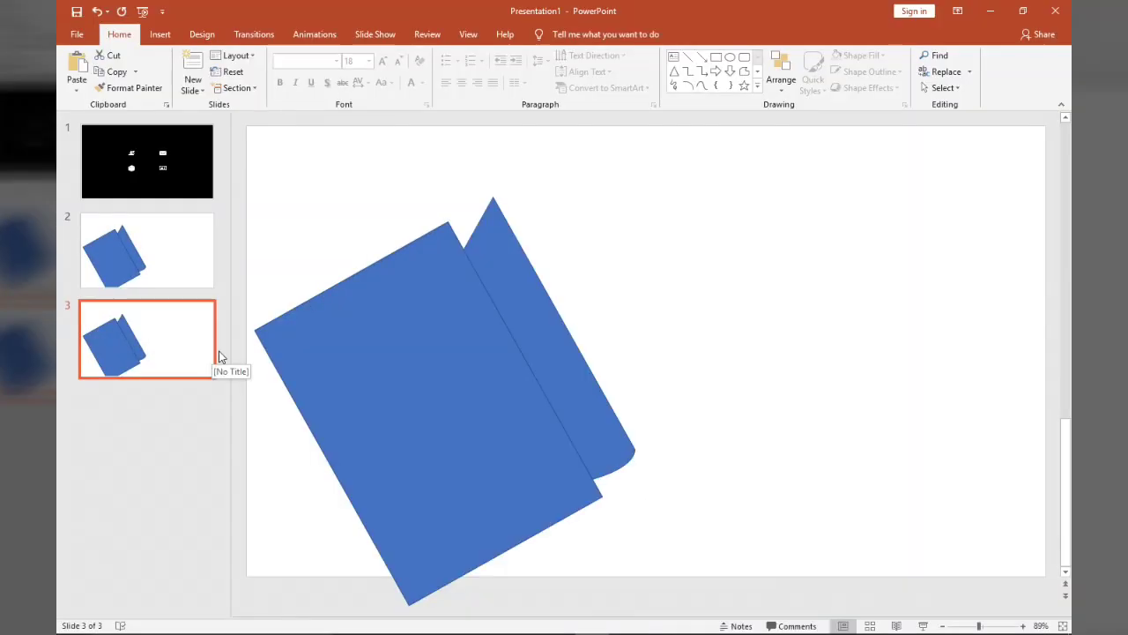
left_click(664, 395)
key("ctrl+a")
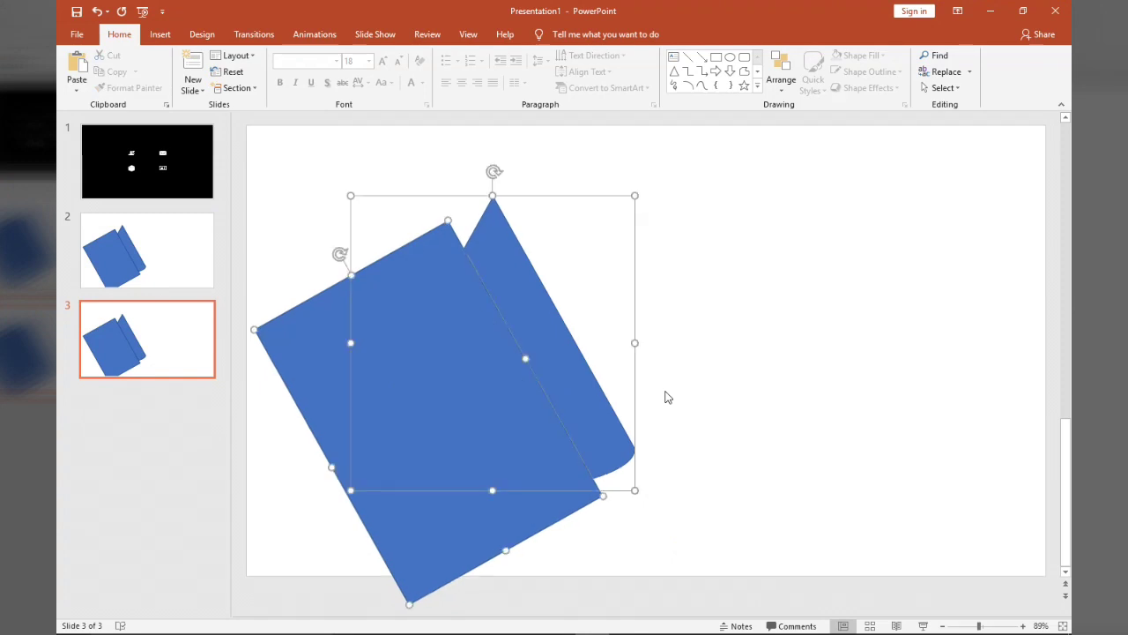
left_click(555, 34)
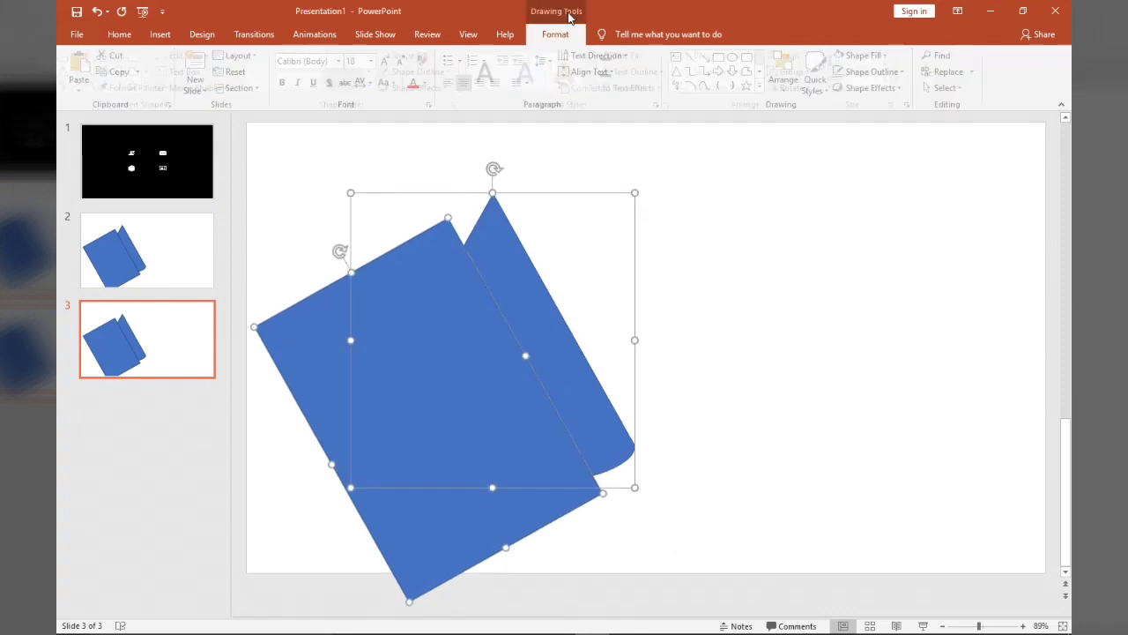
left_click(203, 88)
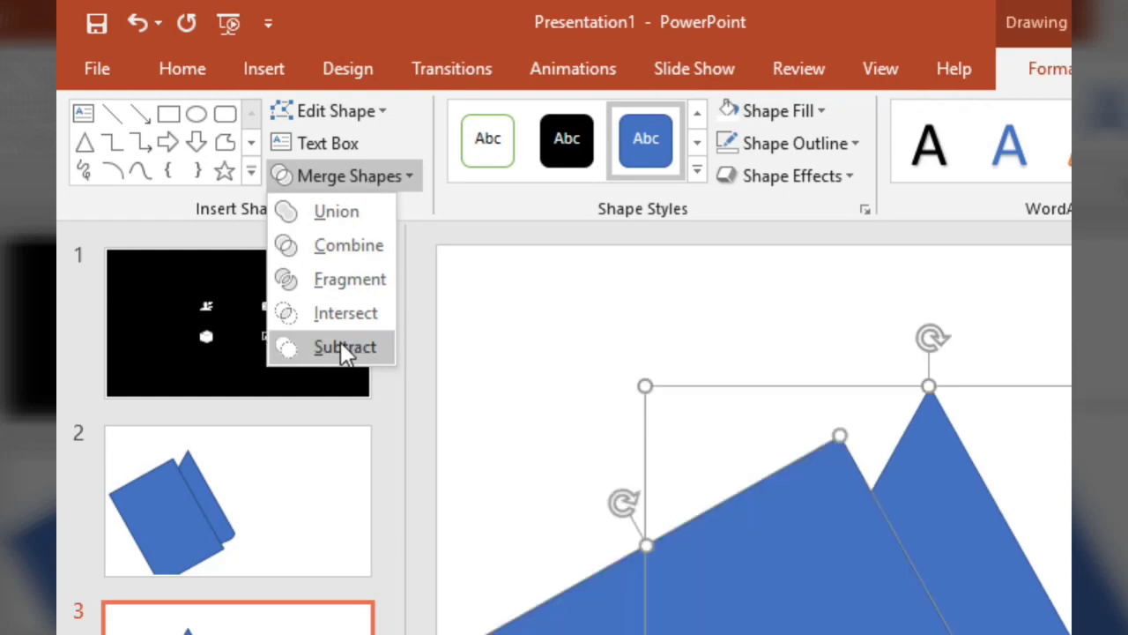
left_click(337, 347)
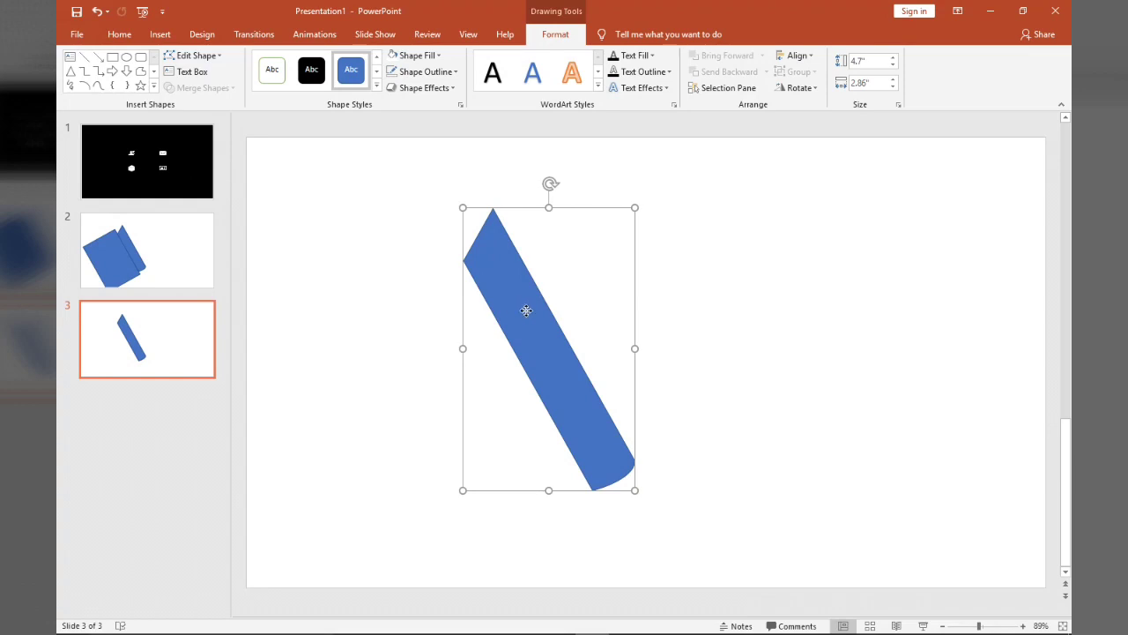
Step: Undo an accidental nudge of the bar and go back to slide 2
left_click_drag(523, 308, 571, 319)
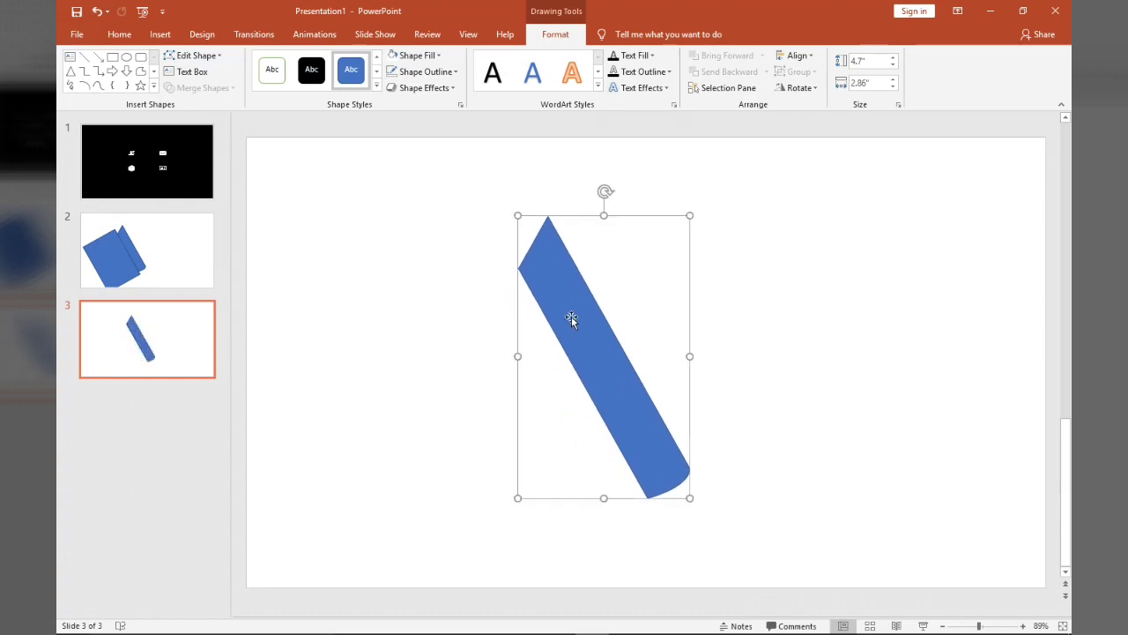
left_click(98, 20)
left_click(361, 294)
left_click(163, 256)
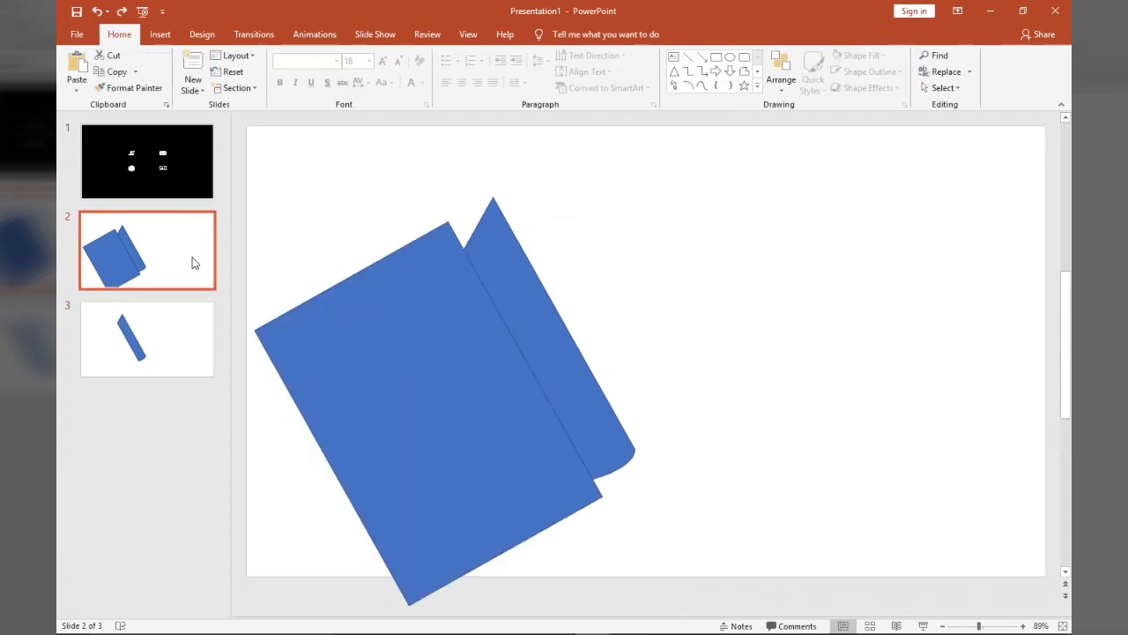
Step: Shift the rectangle on slide 2 further left and down to expose a wider band
left_click(455, 356)
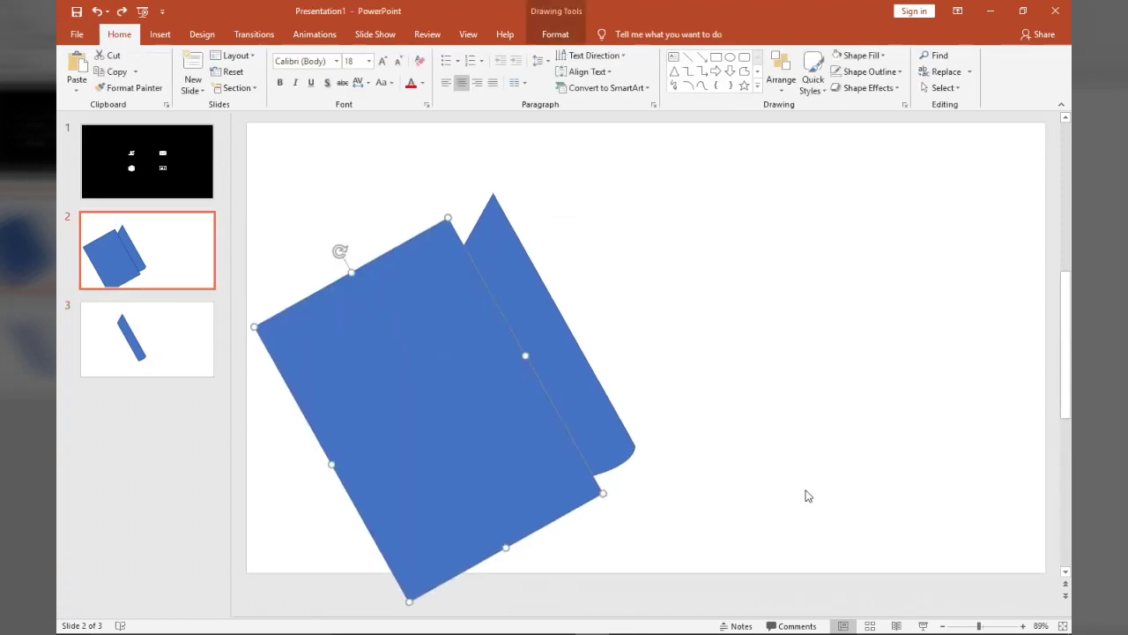
left_click(943, 626)
left_click(943, 626)
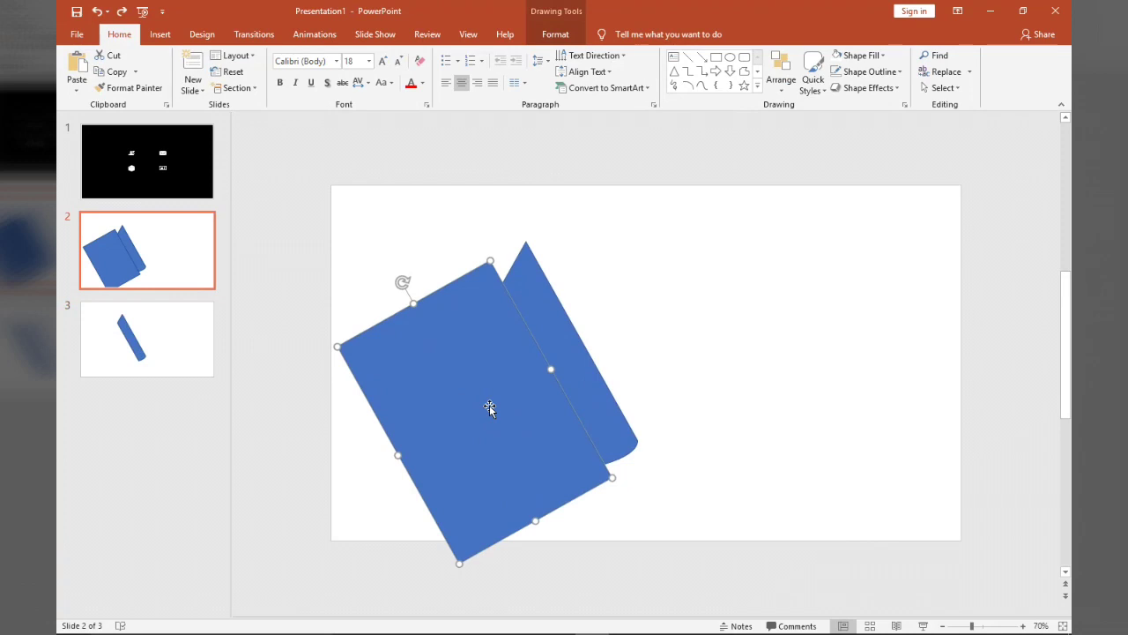
key("Escape")
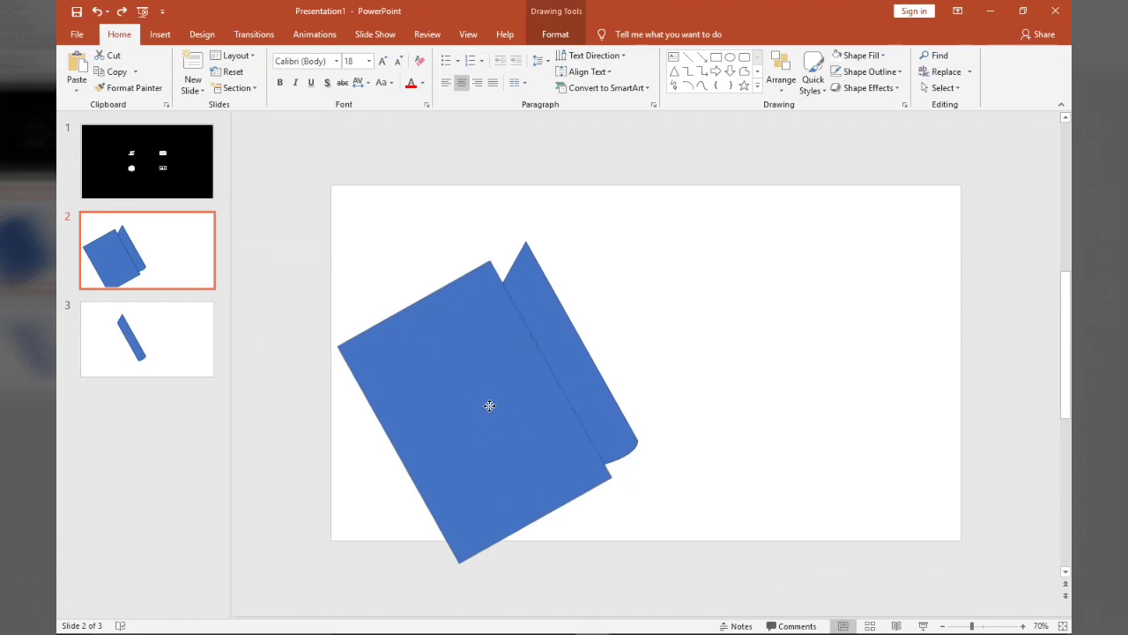
left_click_drag(489, 406, 453, 429)
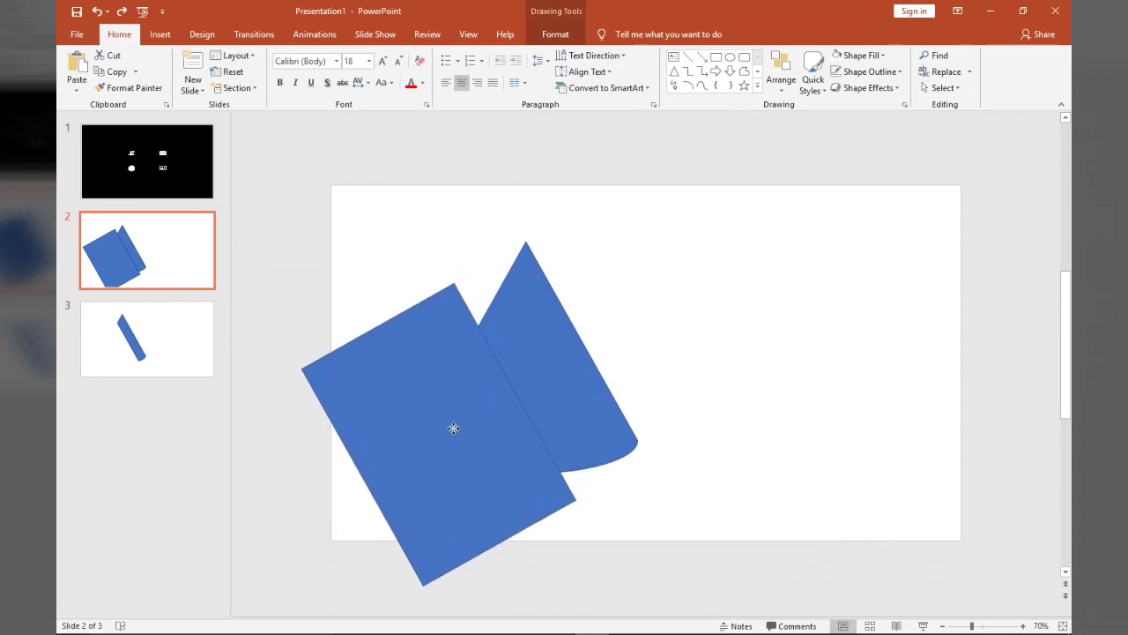
Step: Duplicate slide 2 and subtract the rectangle from the cone on the new slide
right_click(154, 269)
left_click(224, 372)
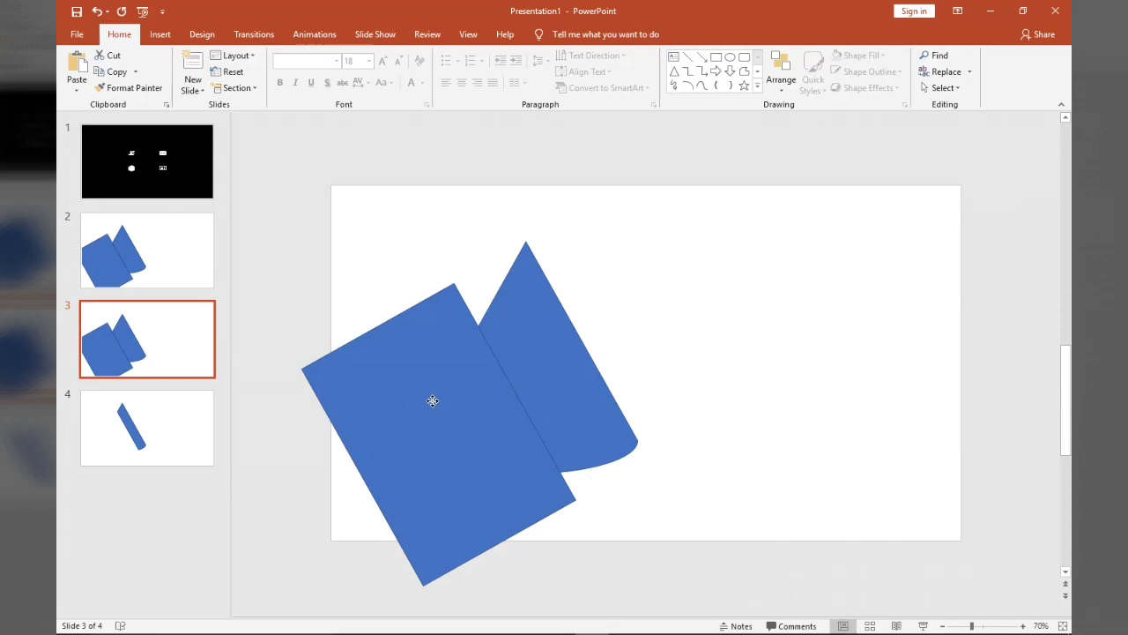
left_click(432, 401)
key("ctrl+a")
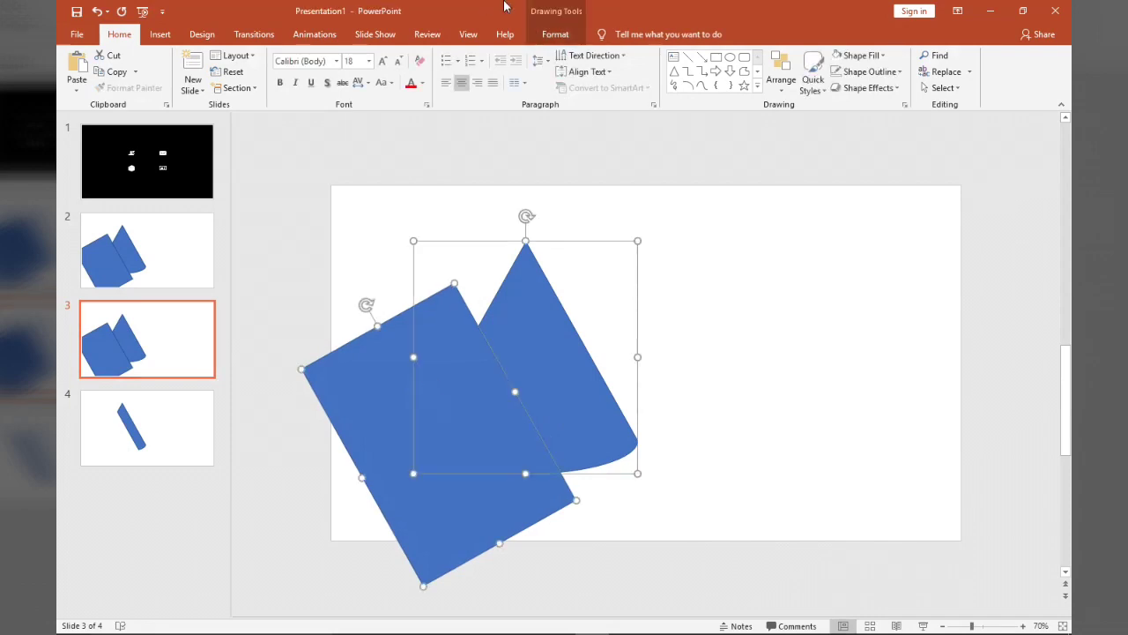
left_click(555, 33)
left_click(234, 88)
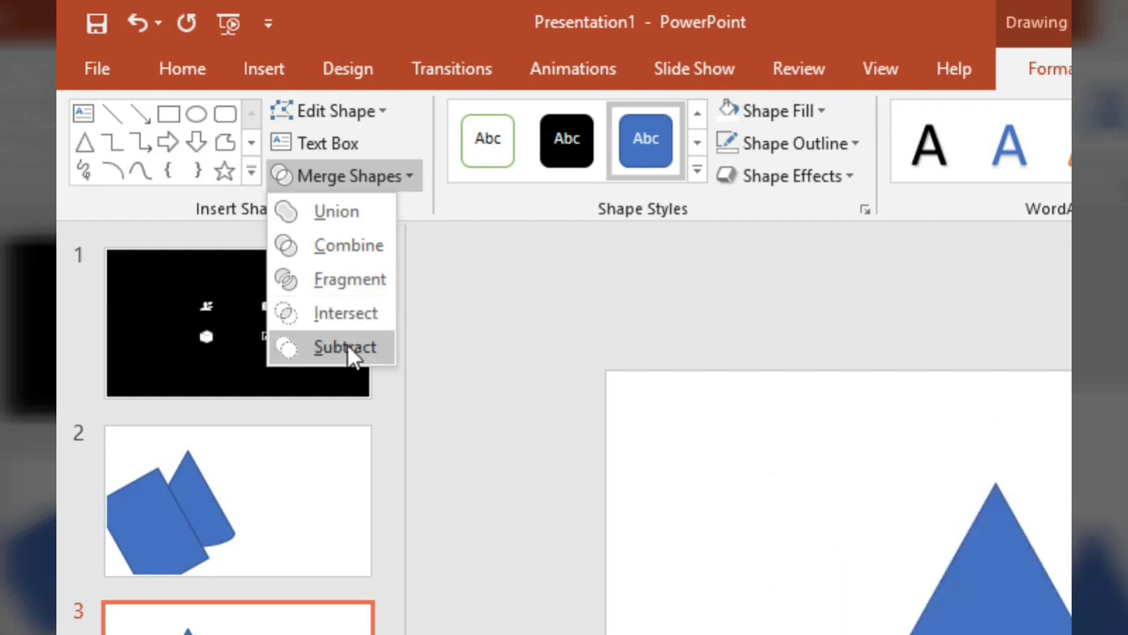
left_click(332, 350)
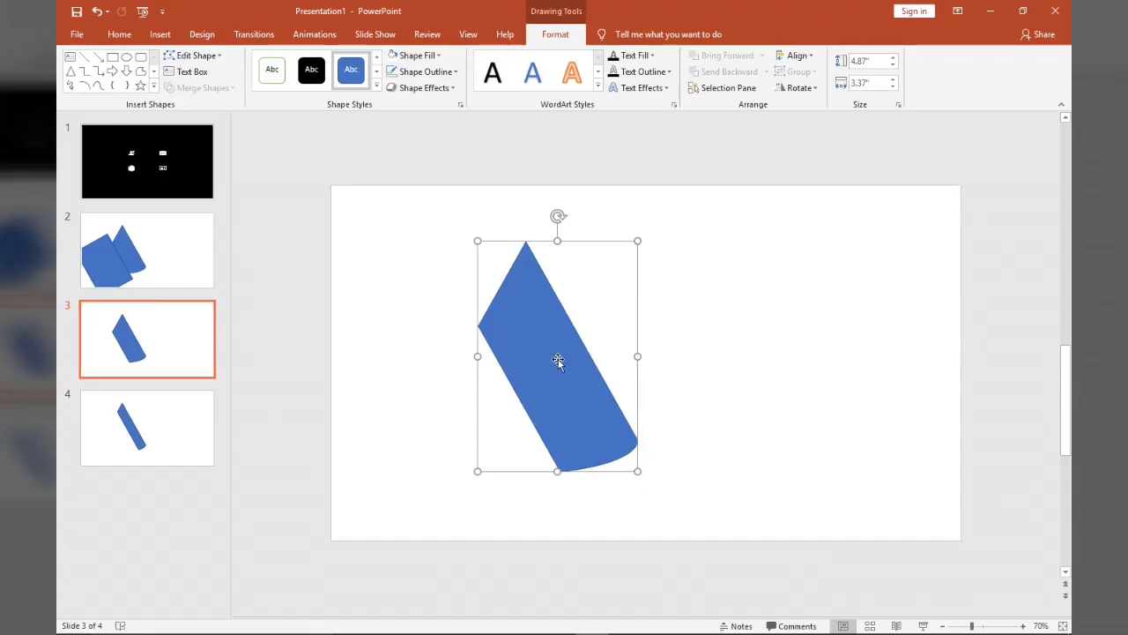
Step: Move the wider band onto slide 4 and send it behind the first bar
key("Delete")
left_click(163, 433)
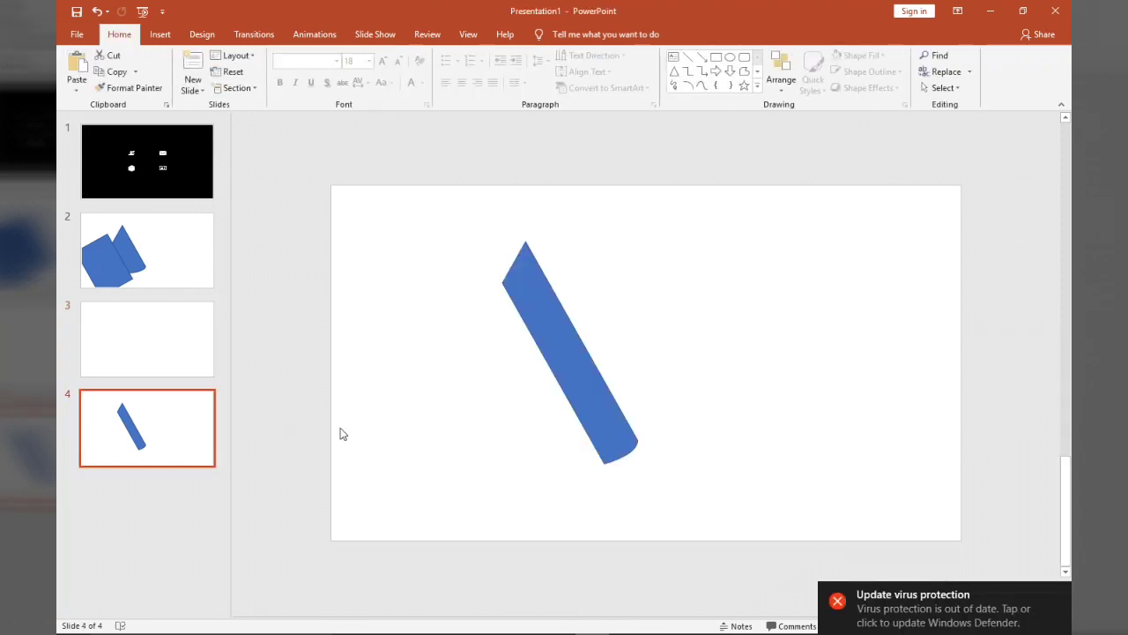
key("ctrl+v")
left_click(386, 413)
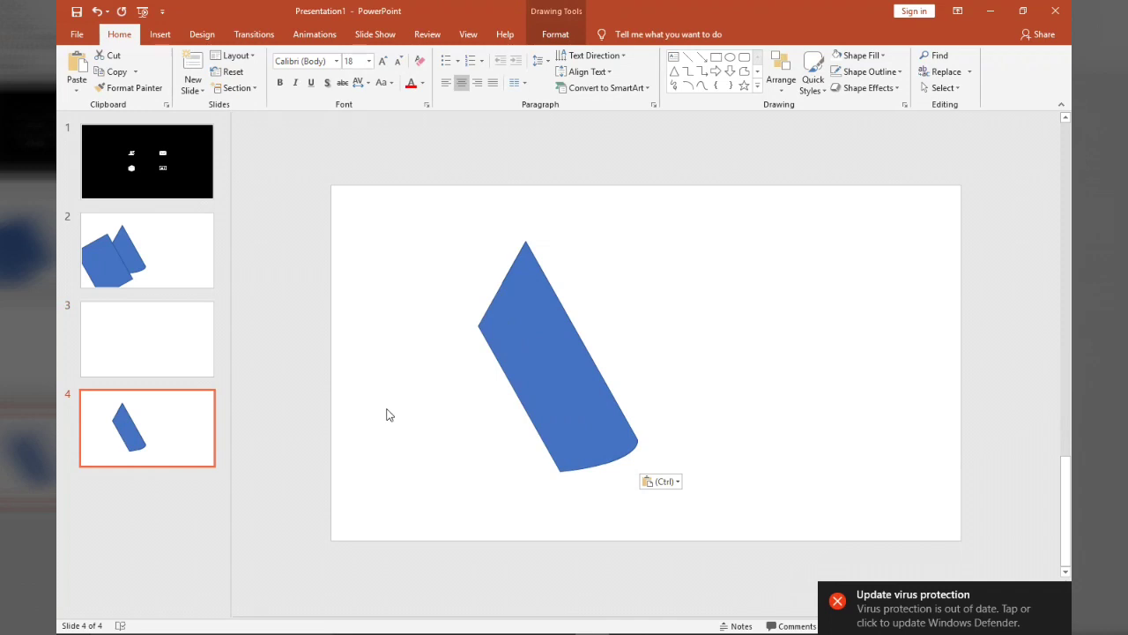
right_click(528, 349)
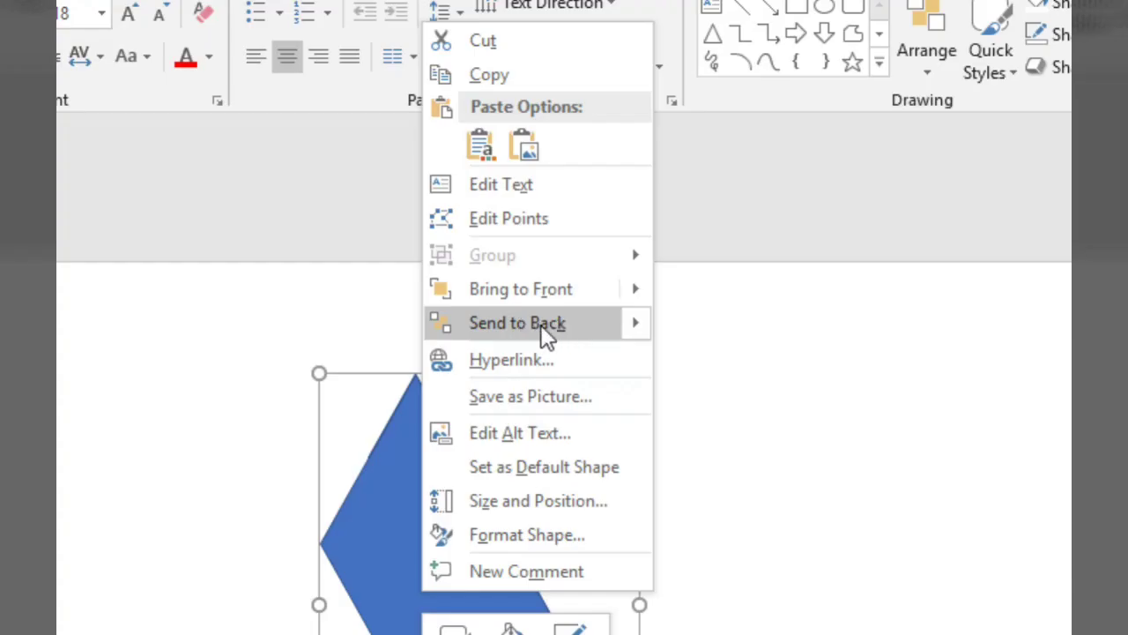
left_click(542, 323)
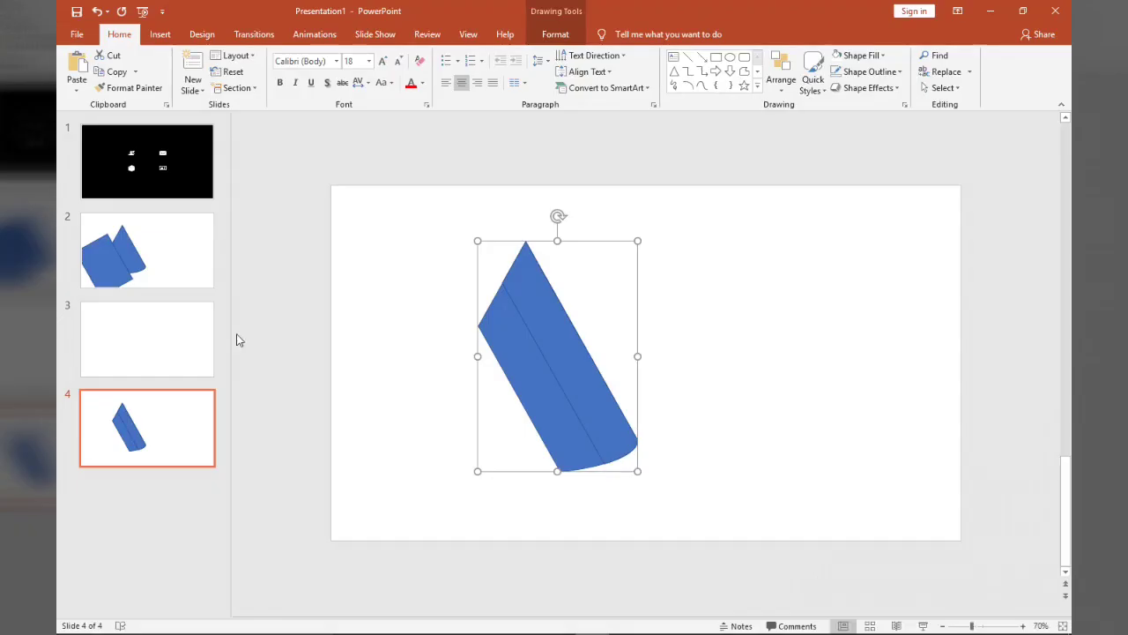
Step: On slide 2, move the rectangle further left and down, keeping it in front of the cone
left_click(135, 288)
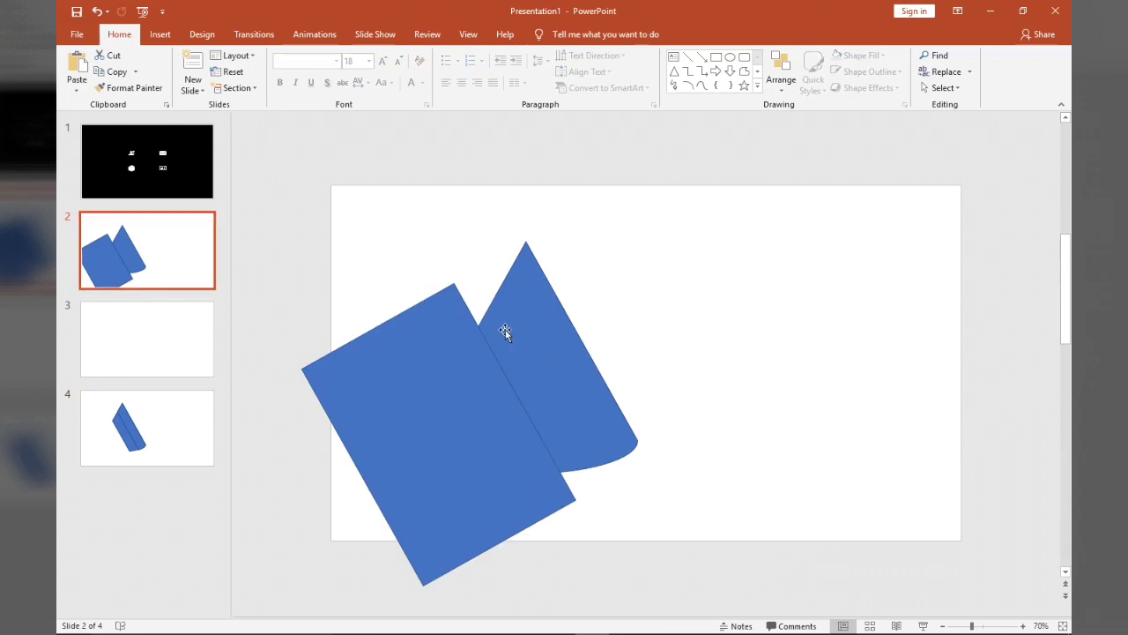
left_click(441, 411)
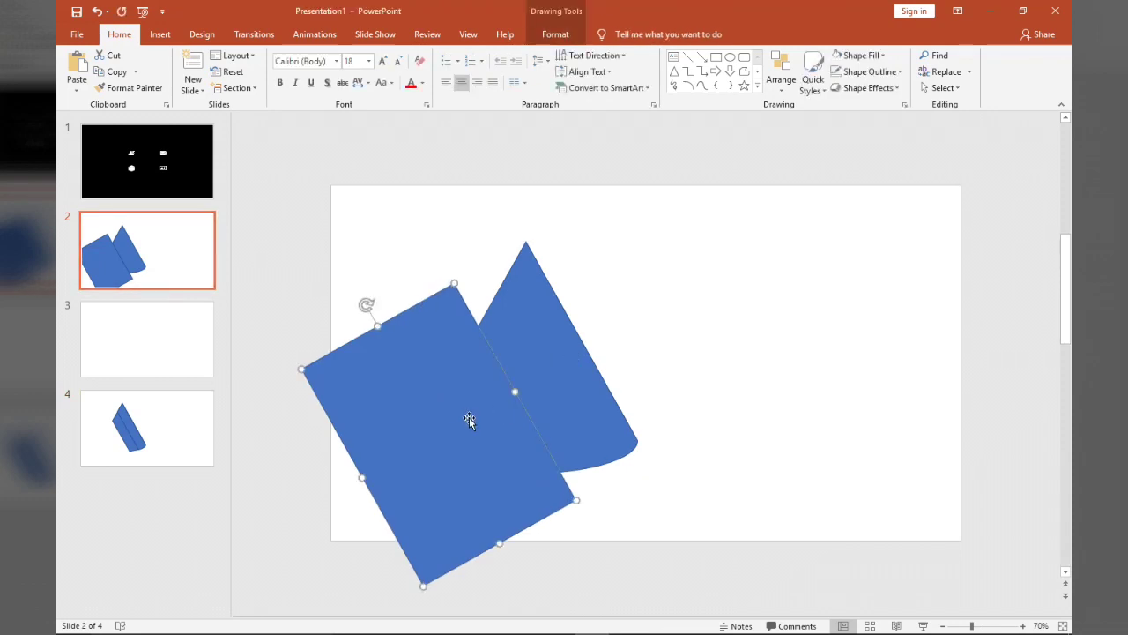
right_click(469, 417)
left_click(512, 265)
left_click_drag(489, 513, 448, 540)
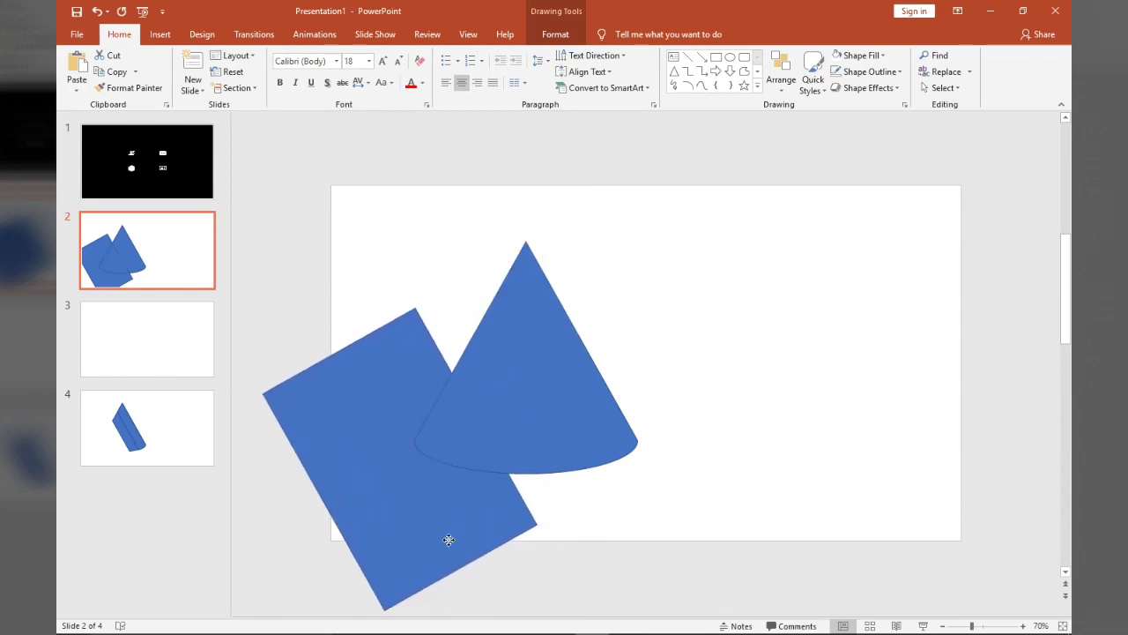
right_click(448, 540)
left_click(504, 377)
Step: Duplicate slide 2 and subtract the rectangle from the cone on the new slide
left_click(149, 268)
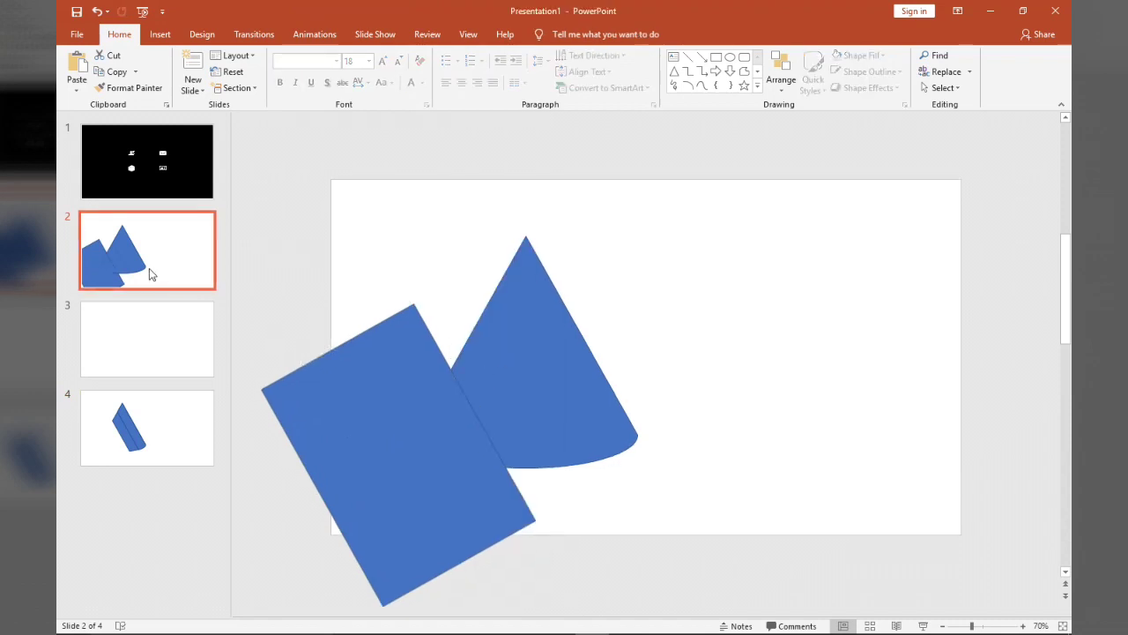
right_click(149, 268)
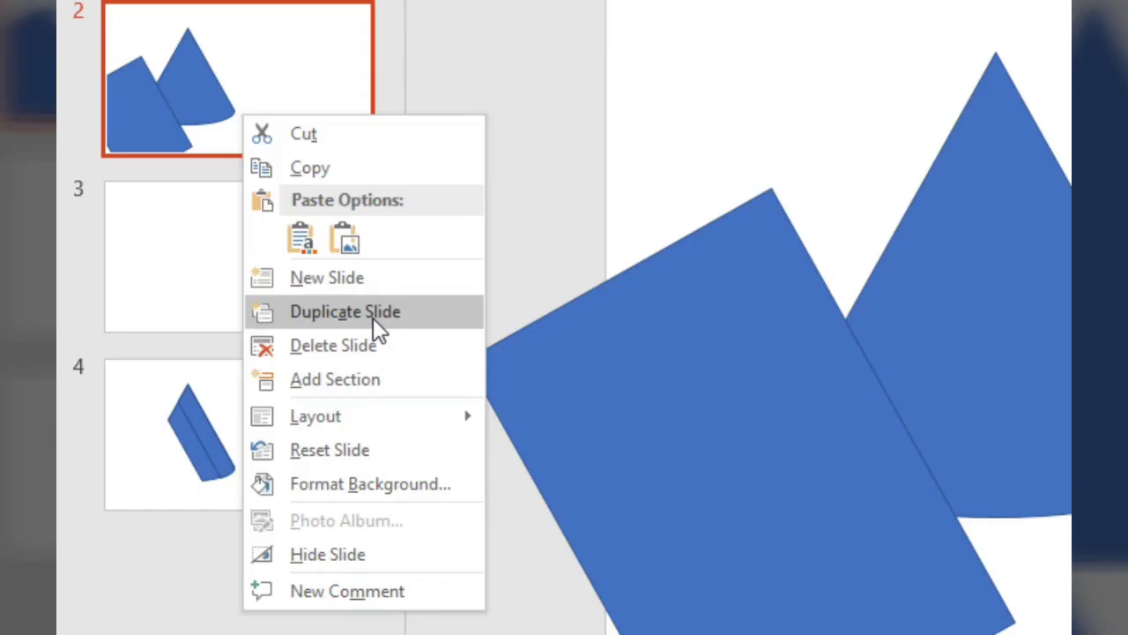
left_click(215, 374)
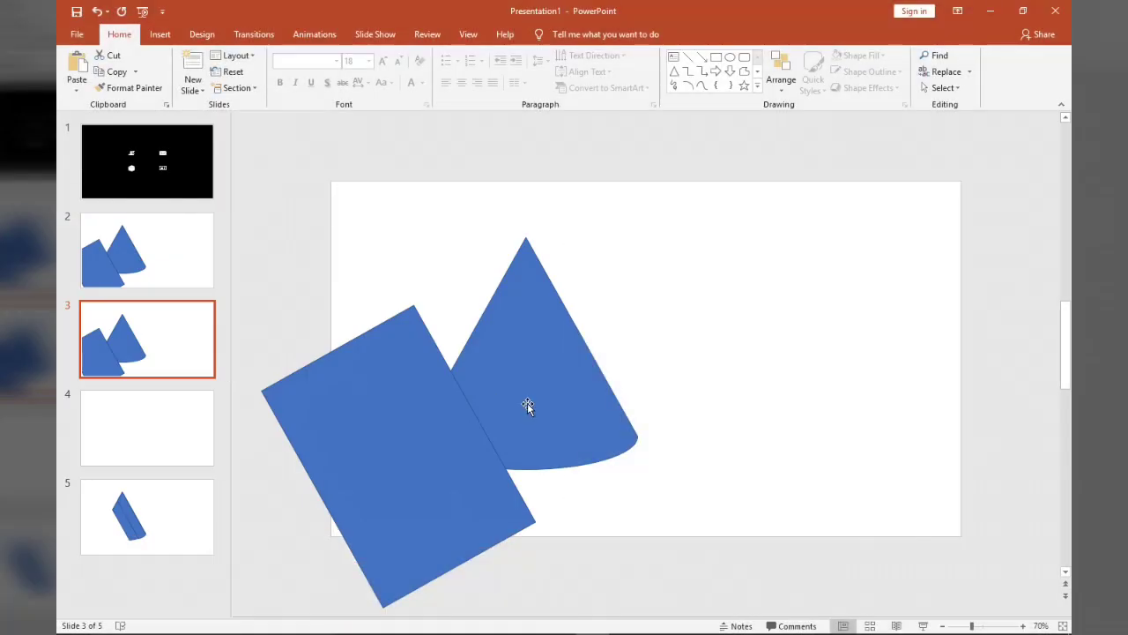
left_click(617, 464)
key("ctrl+a")
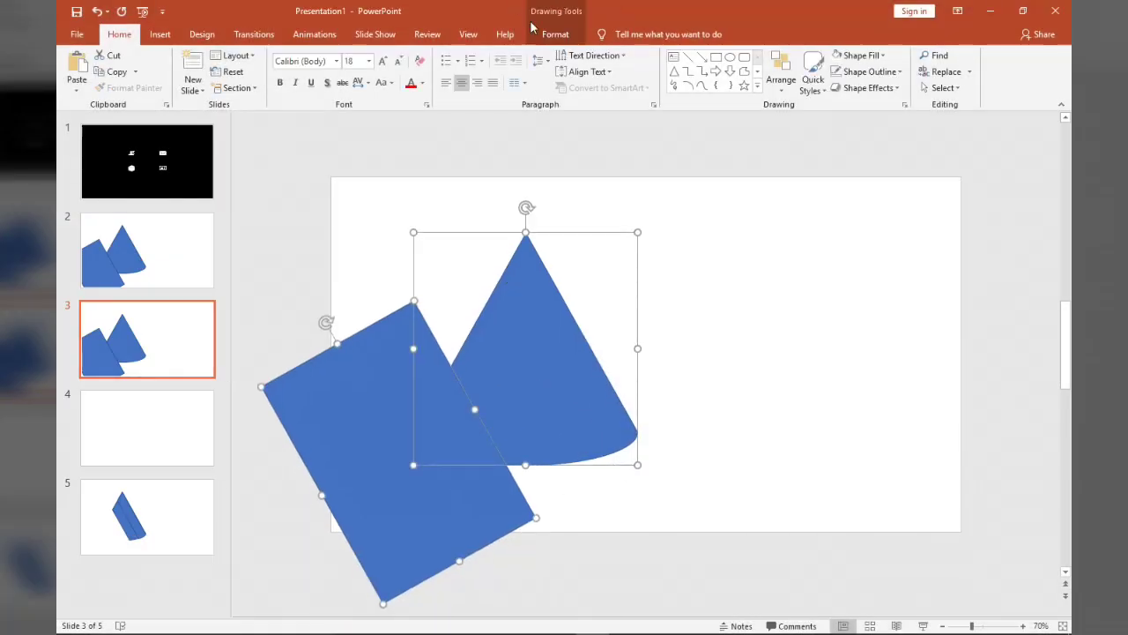
left_click(555, 33)
left_click(199, 88)
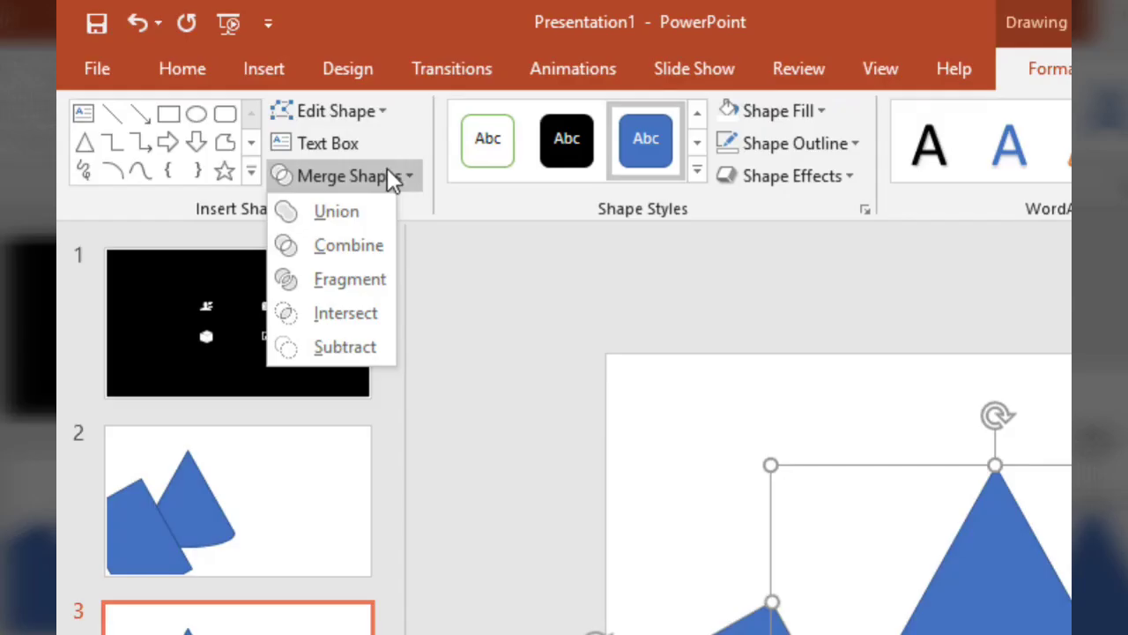
left_click(326, 349)
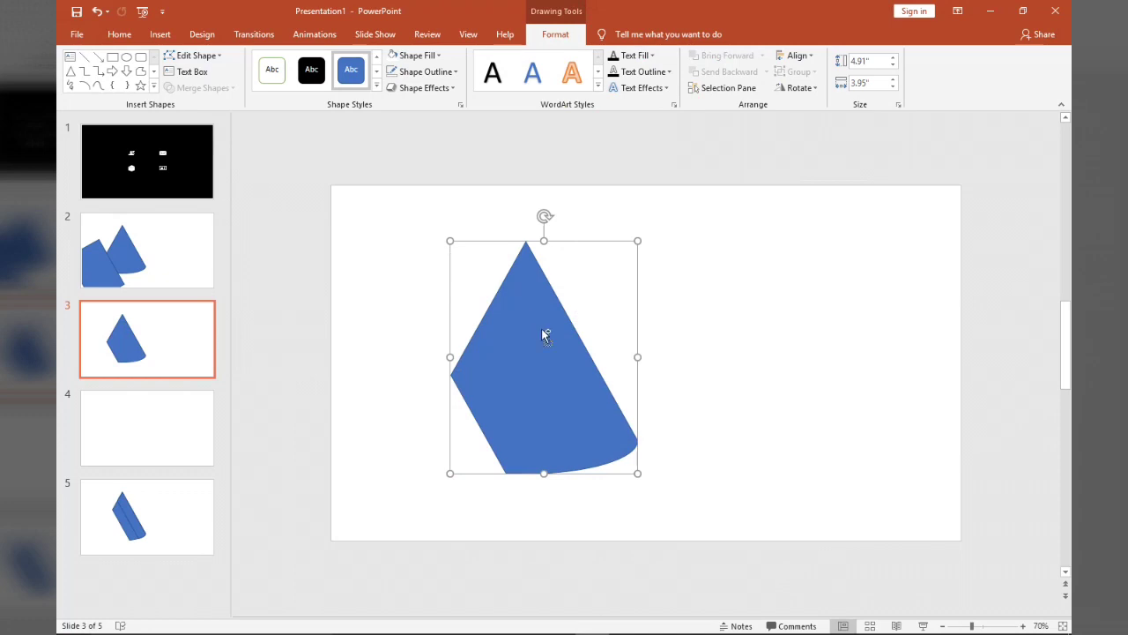
Step: Move the widest band to slide 5 behind the other bands, then select both shapes on slide 2
key("Delete")
left_click(161, 504)
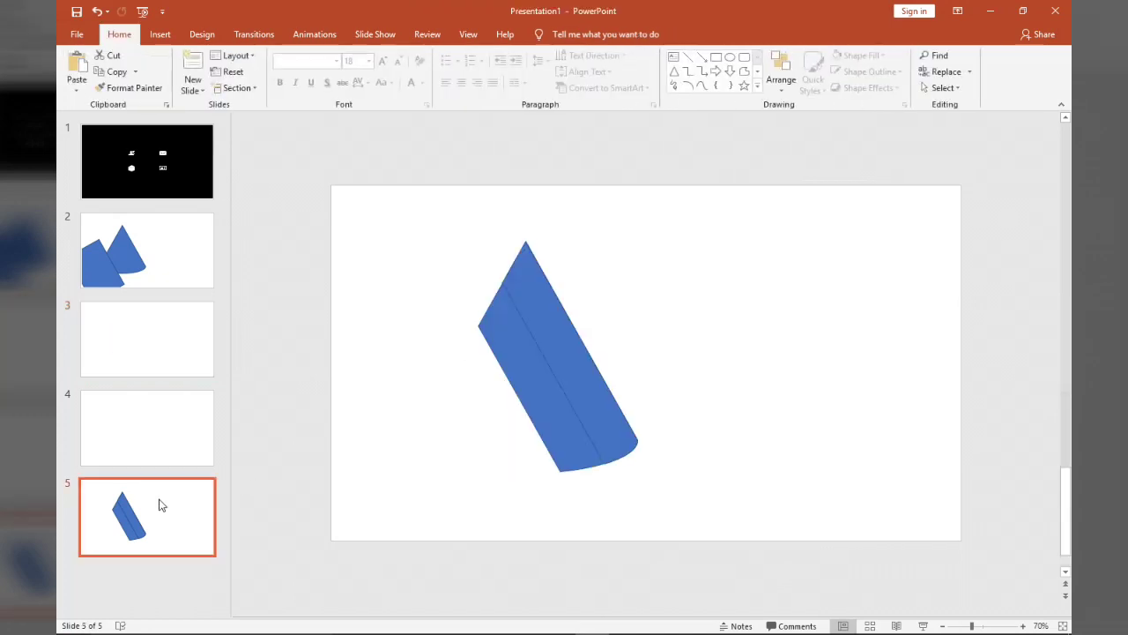
key("ctrl+v")
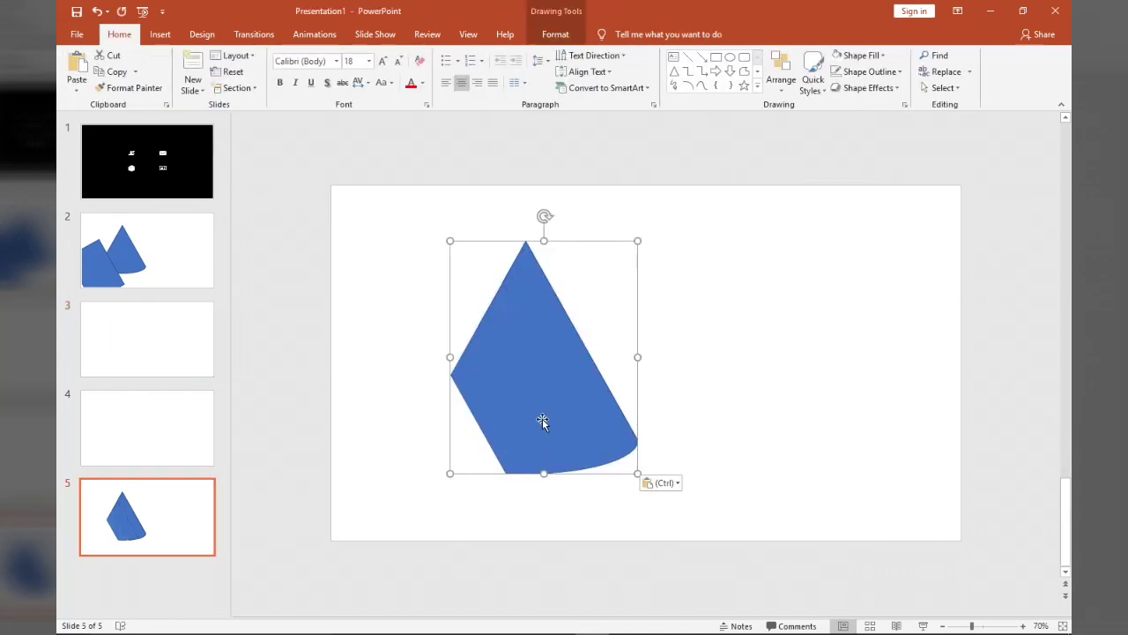
right_click(543, 422)
left_click(603, 293)
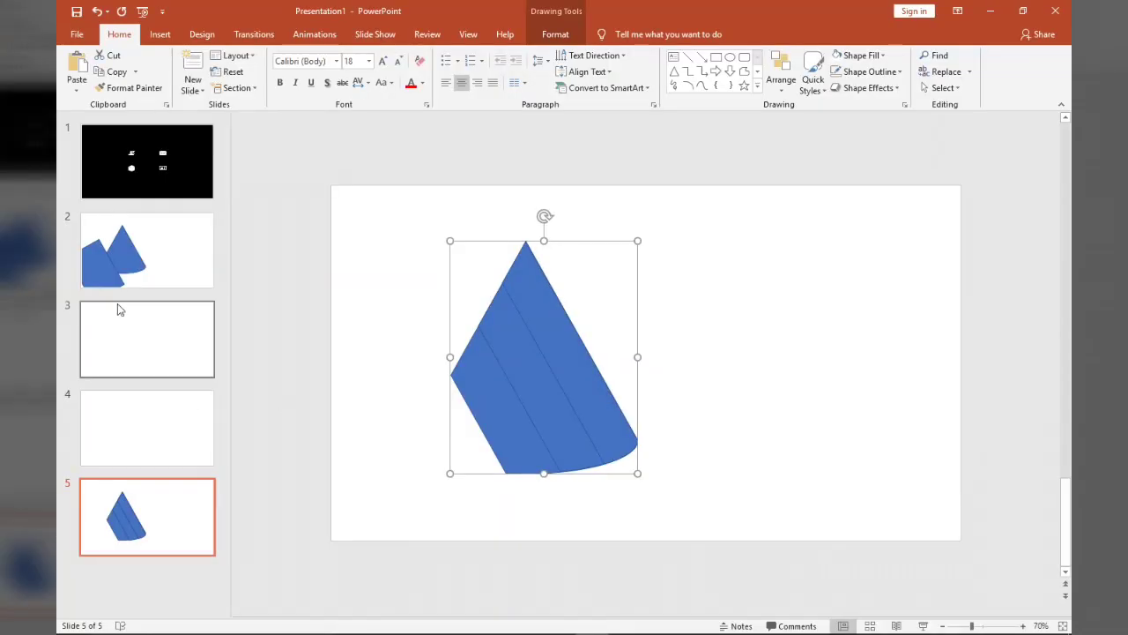
left_click(159, 260)
left_click(533, 382)
key("ctrl+a")
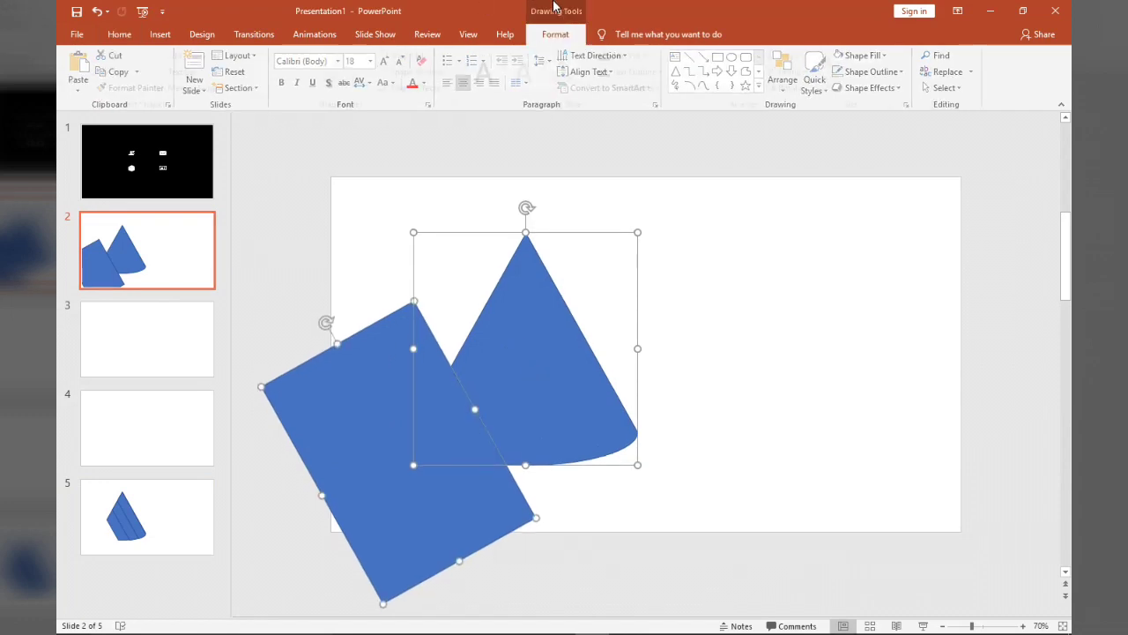
Step: Merge the remaining shapes into the last cone piece and paste it onto the striped cone slide
left_click(556, 34)
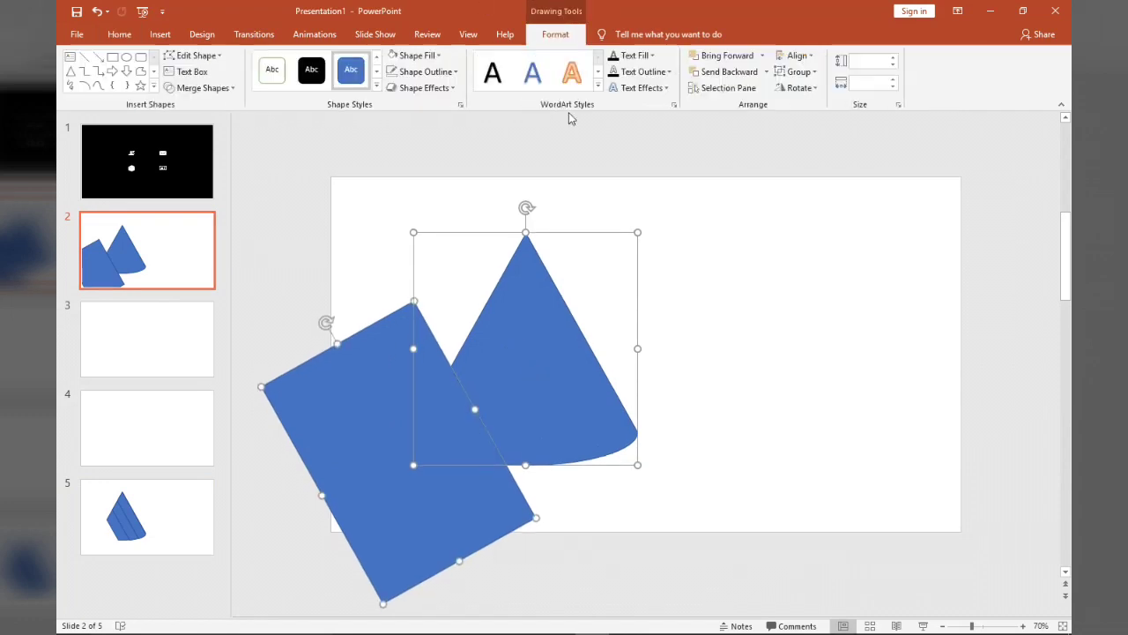
left_click(202, 88)
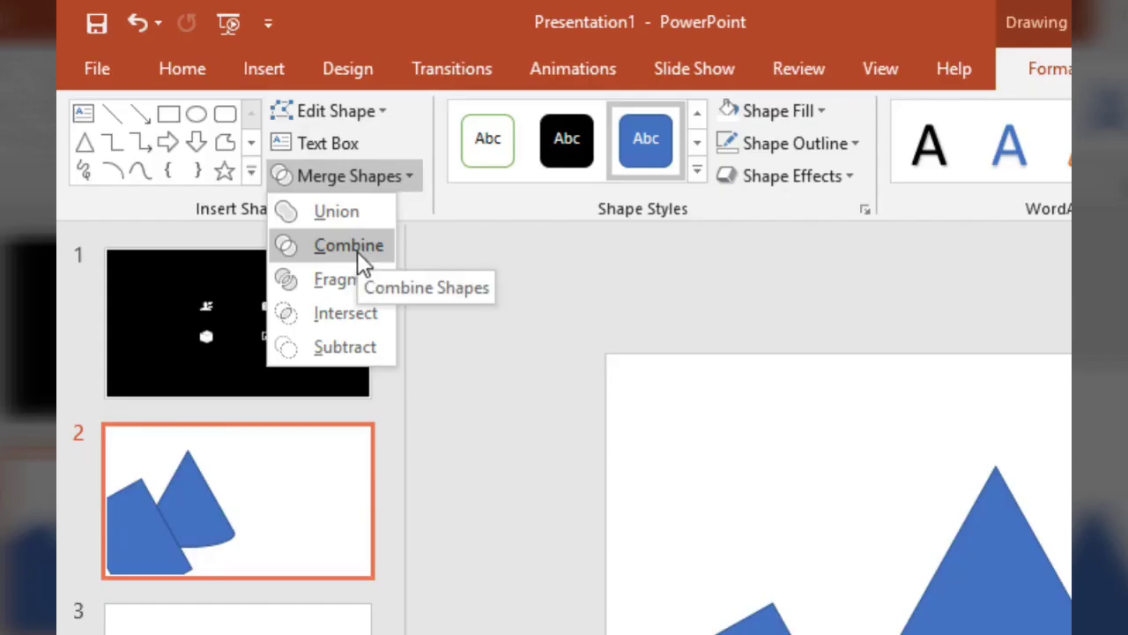
left_click(327, 313)
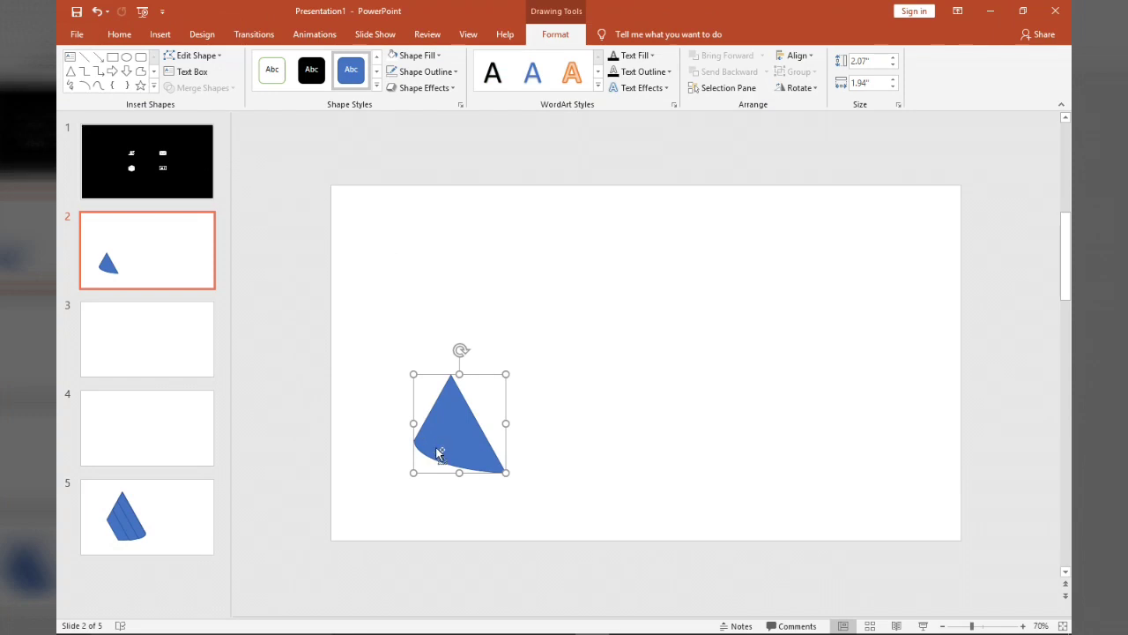
key("ctrl+x")
left_click(126, 485)
key("ctrl+v")
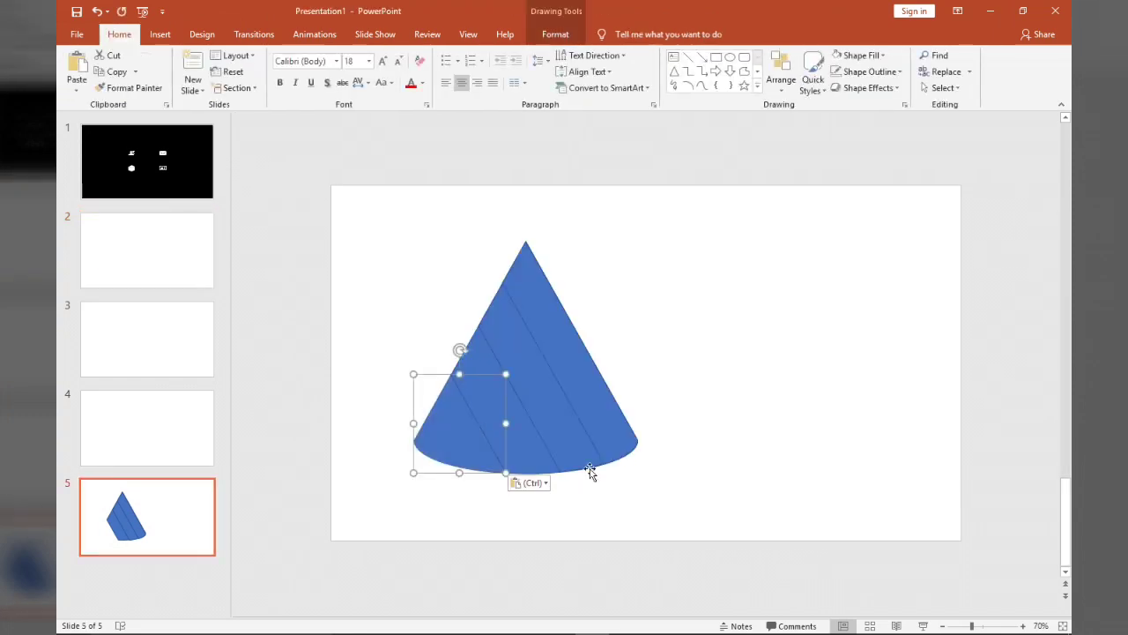
left_click(696, 480)
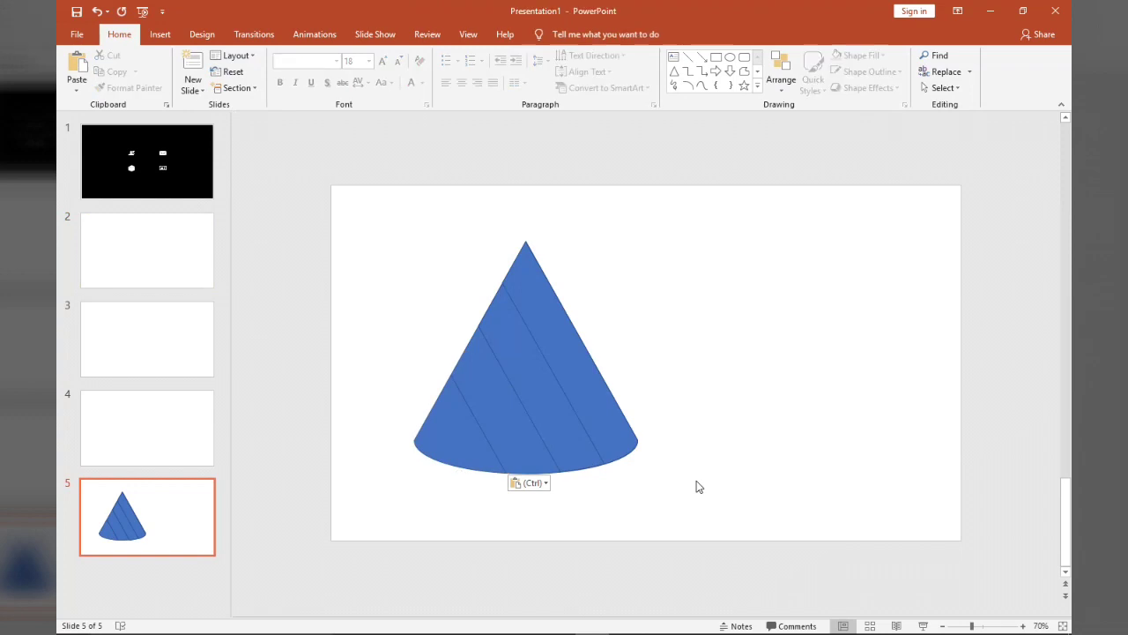
Step: Delete the blank slides 4, 3 and 2, leaving a two-slide deck
left_click(167, 448)
key("Delete")
left_click(162, 336)
key("Delete")
left_click(167, 259)
key("Delete")
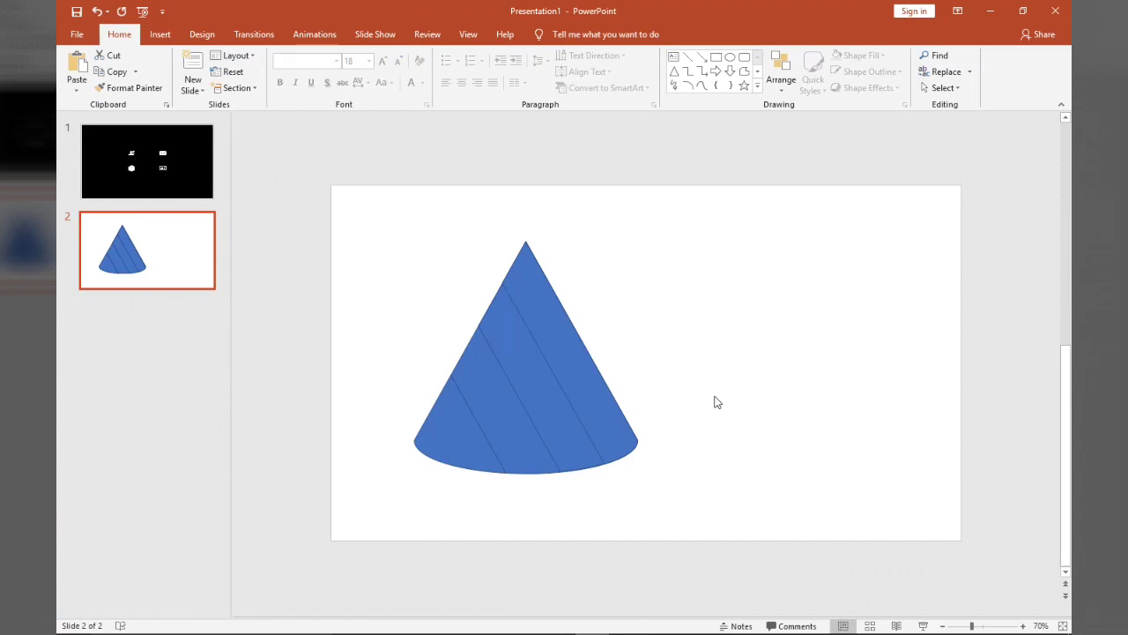
left_click(717, 402)
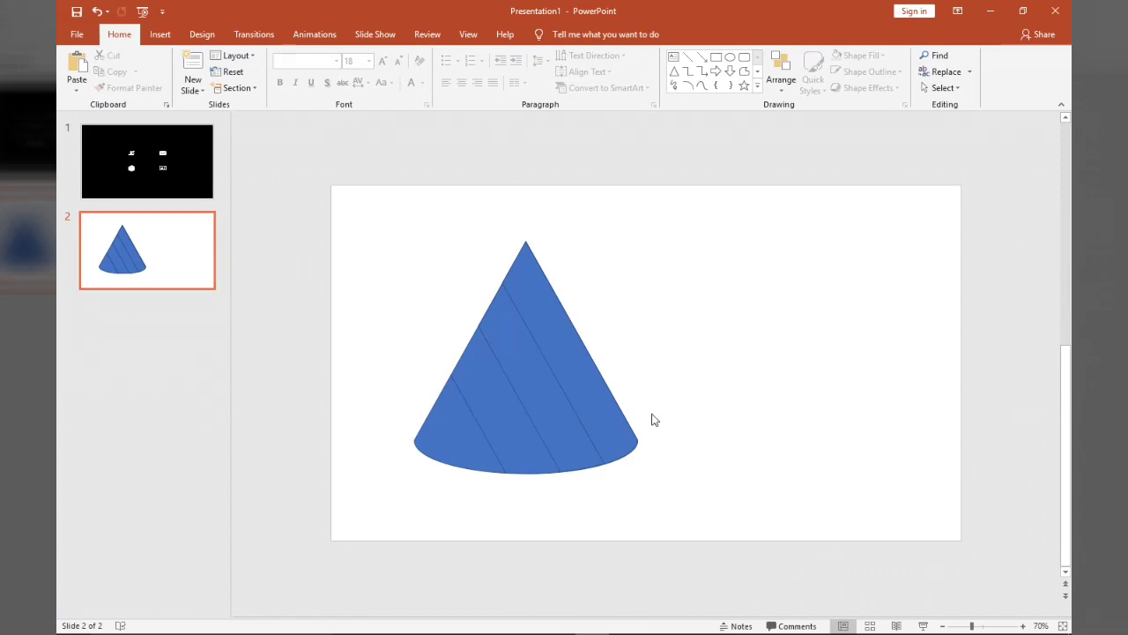
Step: Select all four cone bands and set their Shape Outline to No Outline
left_click_drag(252, 176, 822, 534)
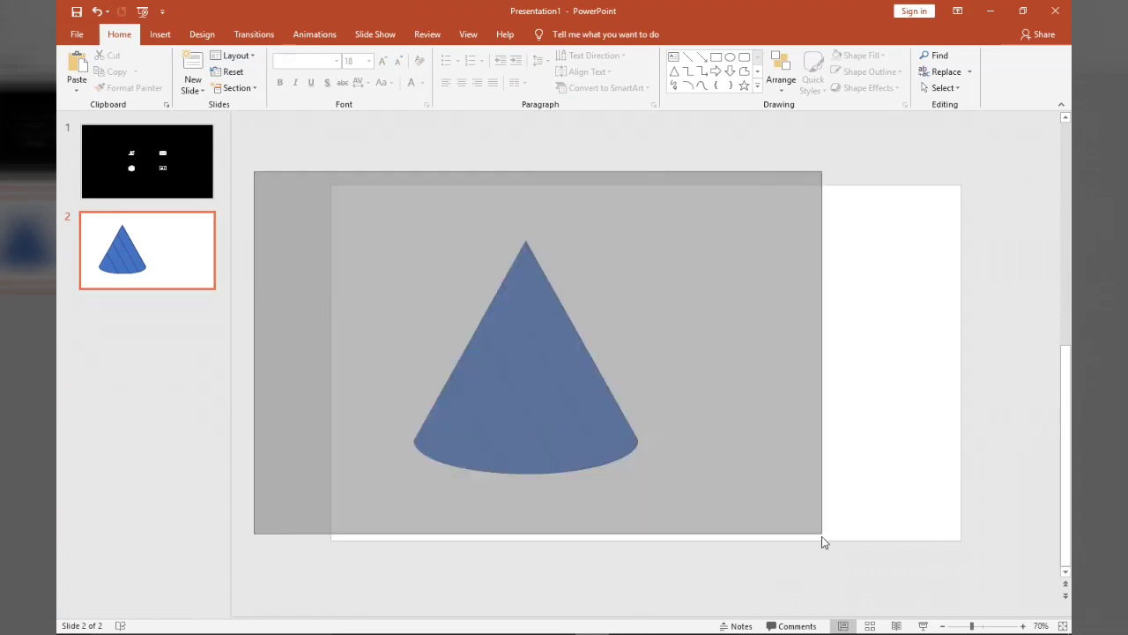
left_click(556, 34)
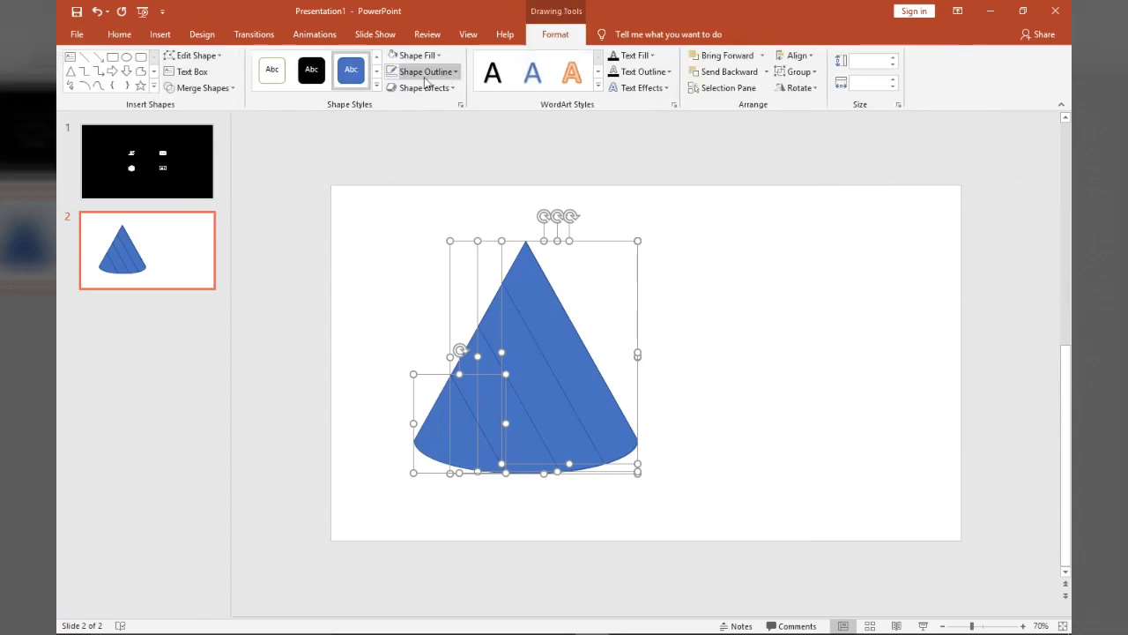
left_click(425, 72)
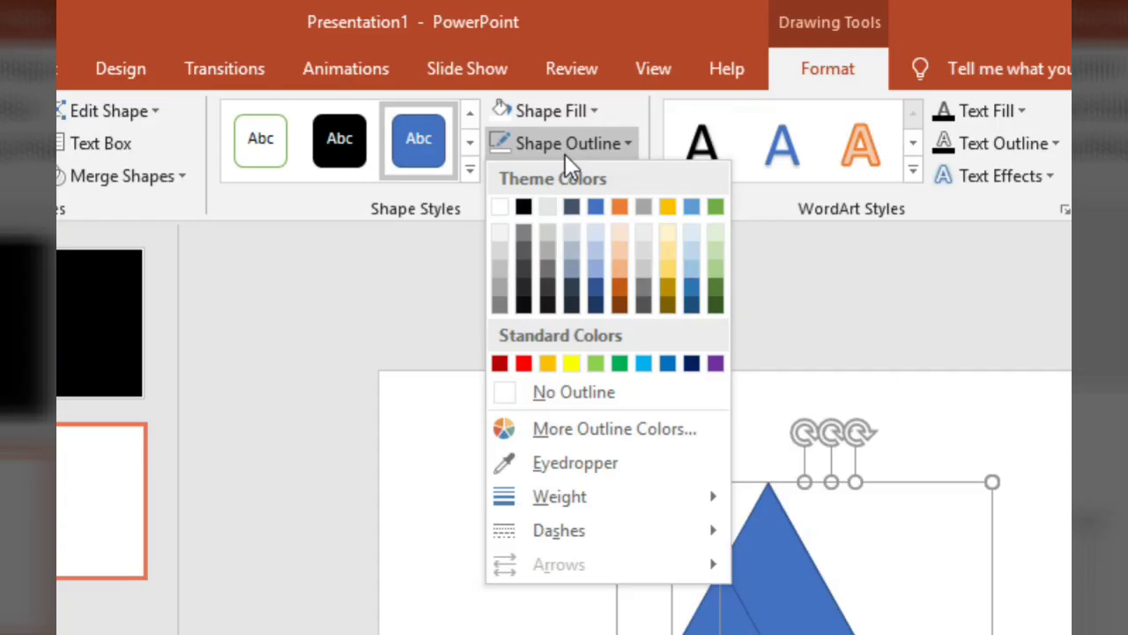
left_click(551, 397)
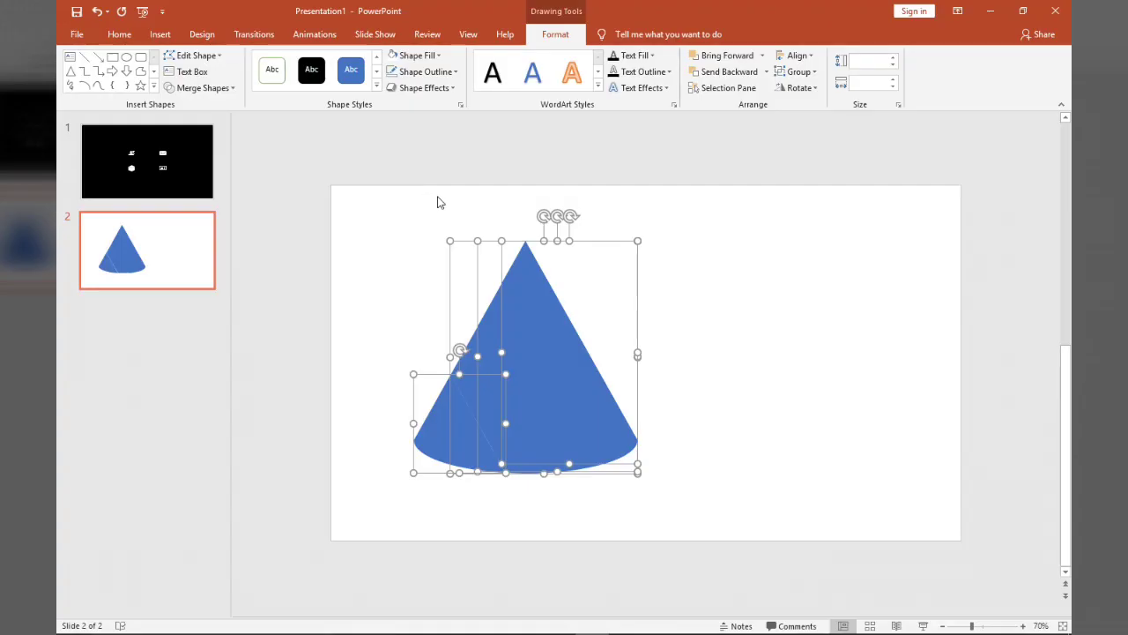
left_click(937, 323)
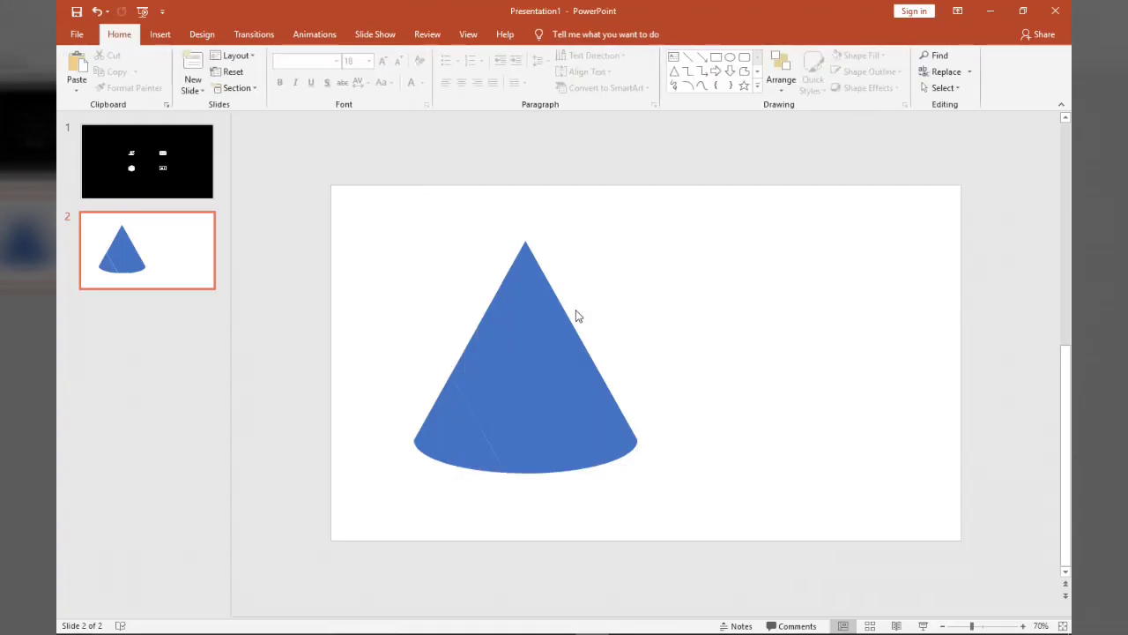
Step: Fill the cone's rightmost band with the custom colour RGB 208, 40, 0
left_click(547, 304)
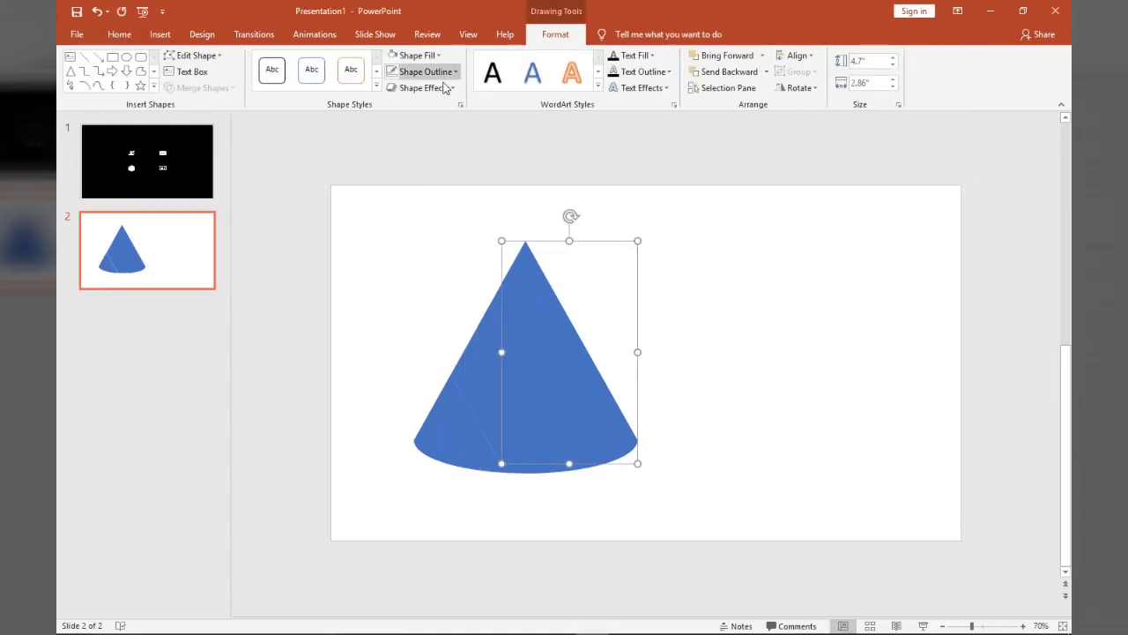
left_click(424, 62)
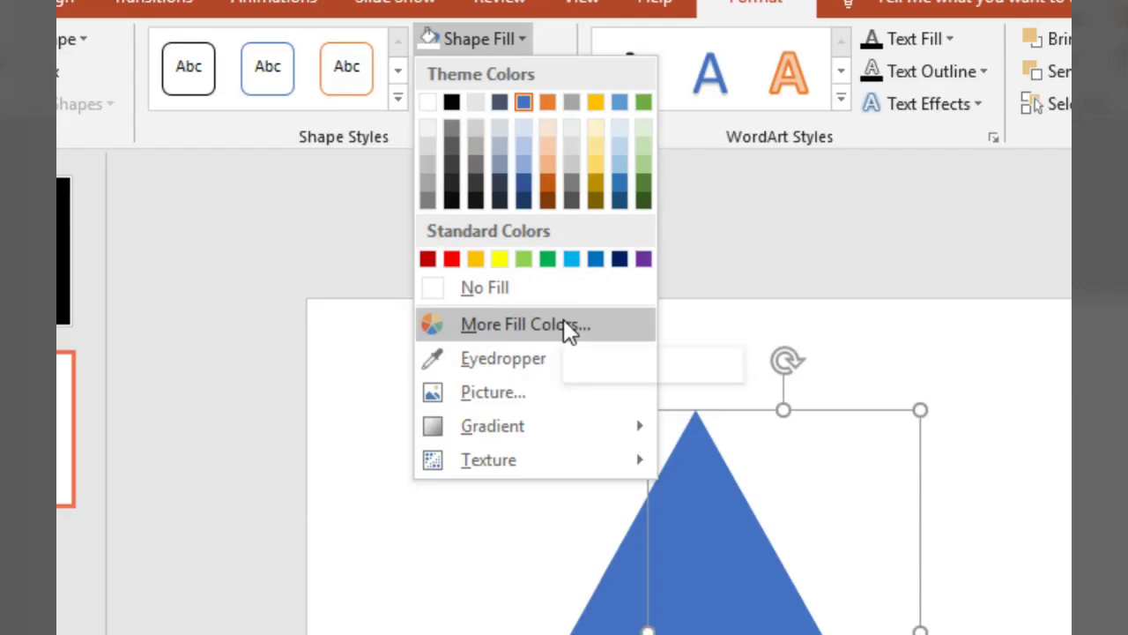
left_click(462, 201)
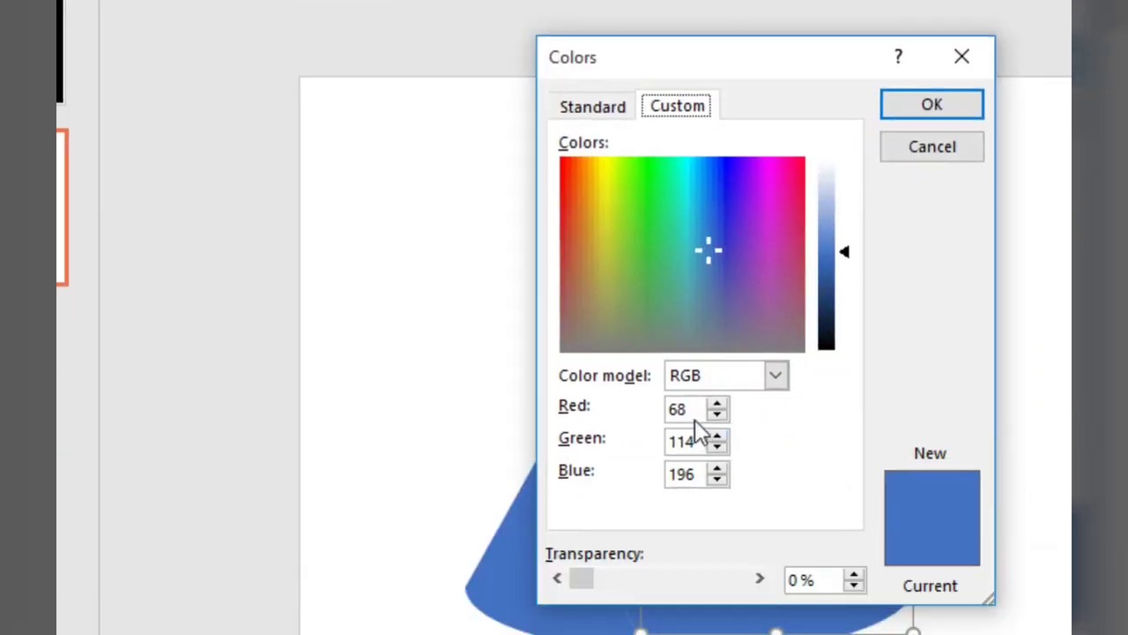
left_click(691, 409)
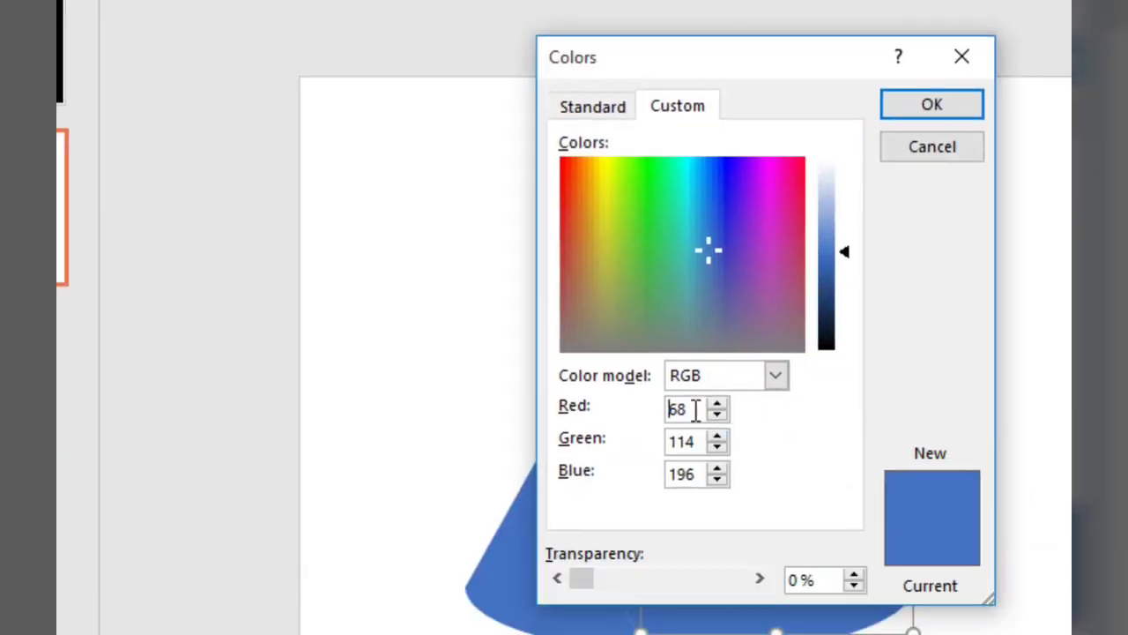
left_click_drag(691, 409, 651, 421)
type("208")
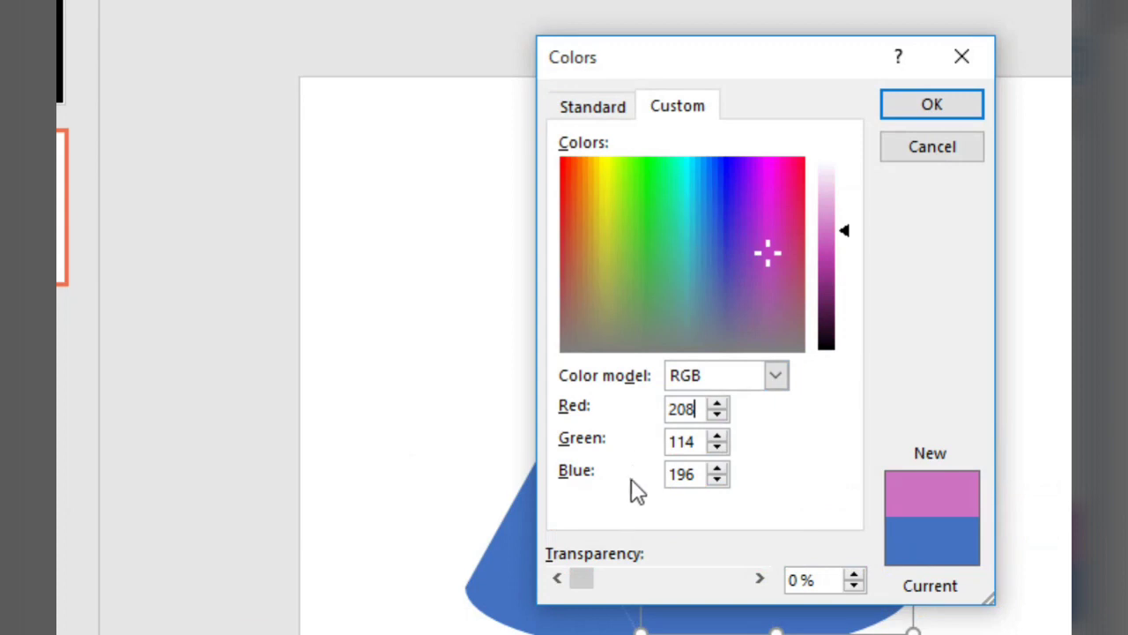
left_click(695, 438)
left_click_drag(696, 438, 632, 438)
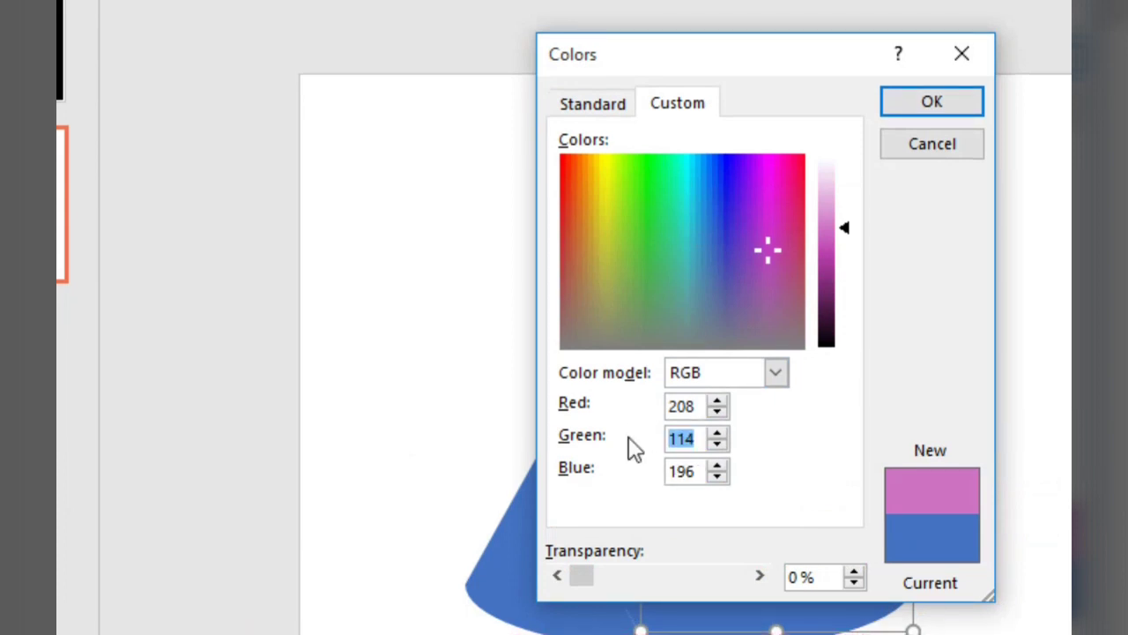
type("40")
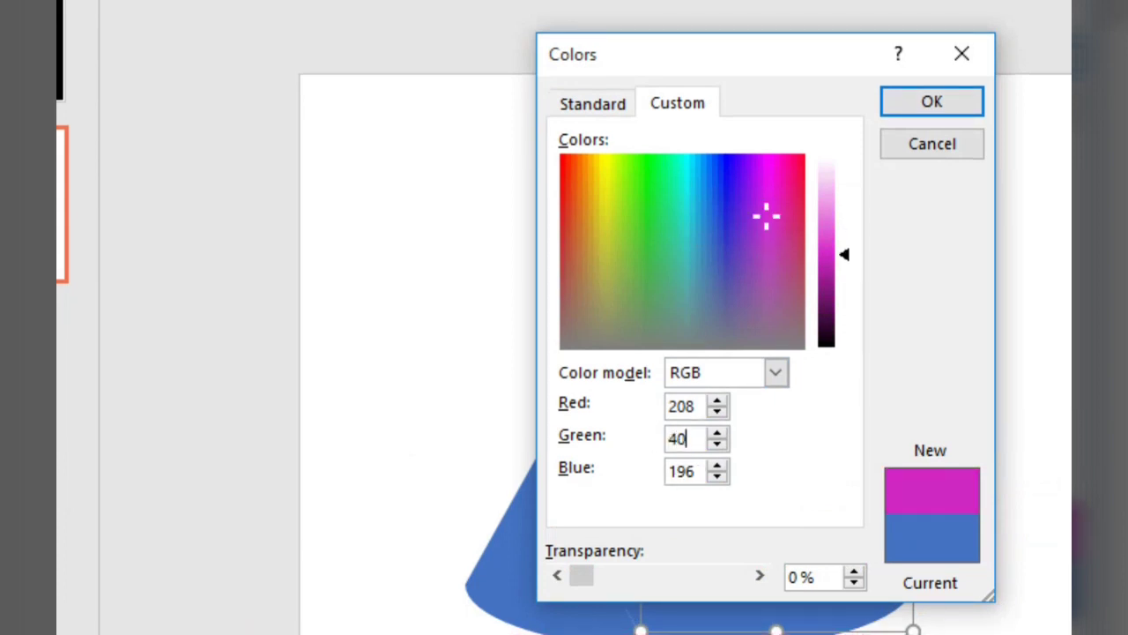
left_click_drag(696, 430, 661, 432)
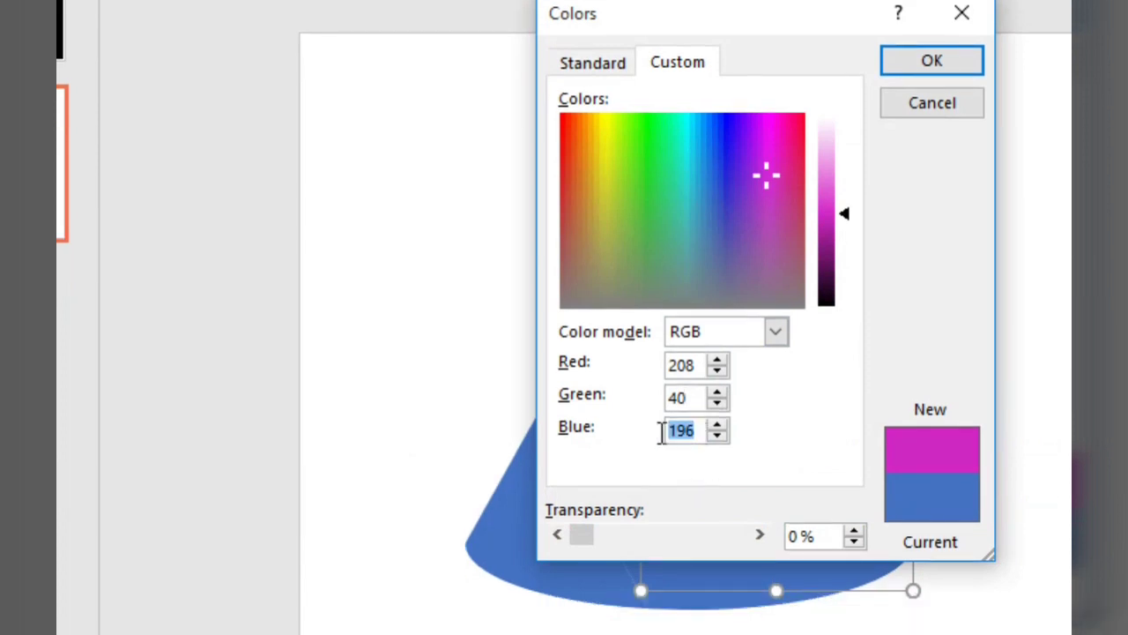
type("0")
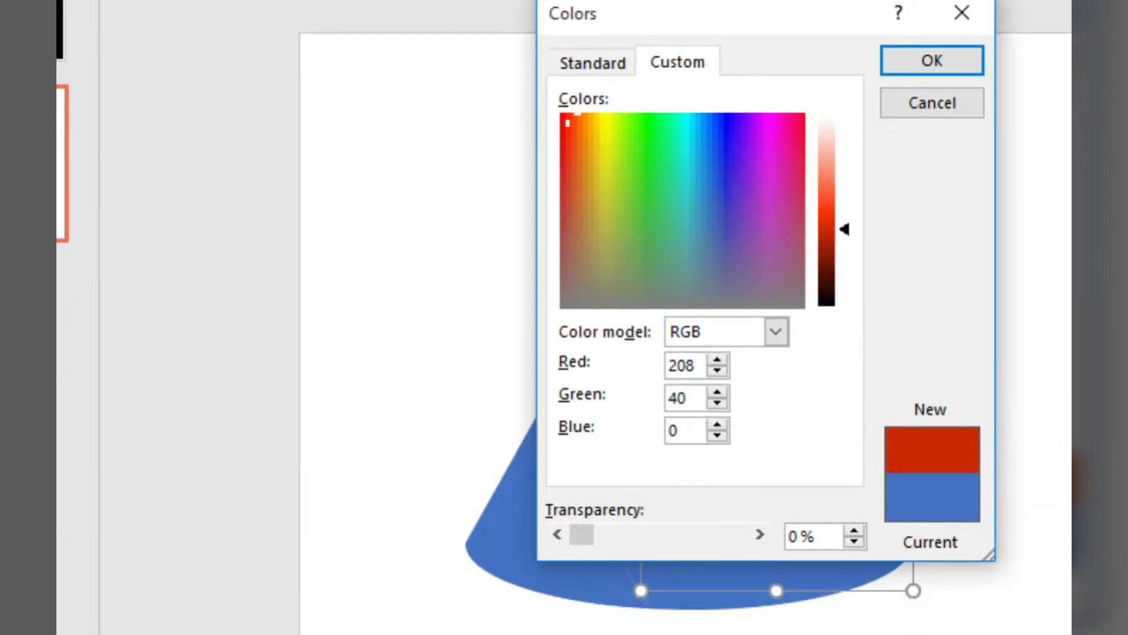
key("Return")
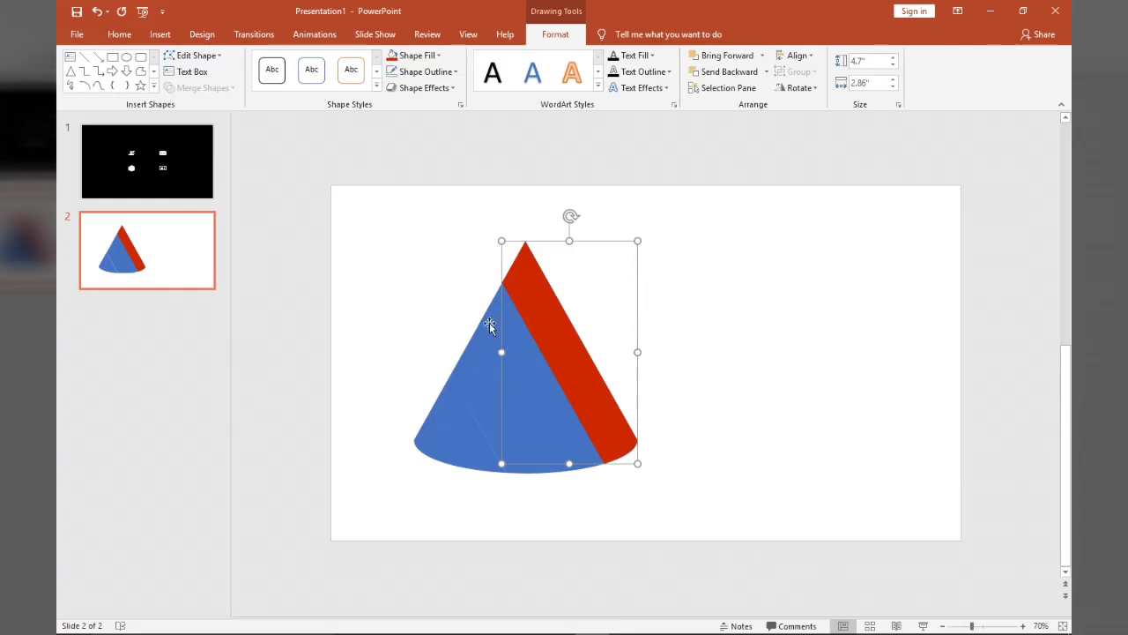
Step: Give the middle cone stripe a custom fill of RGB 234, 45, 0
left_click(493, 317)
left_click(414, 55)
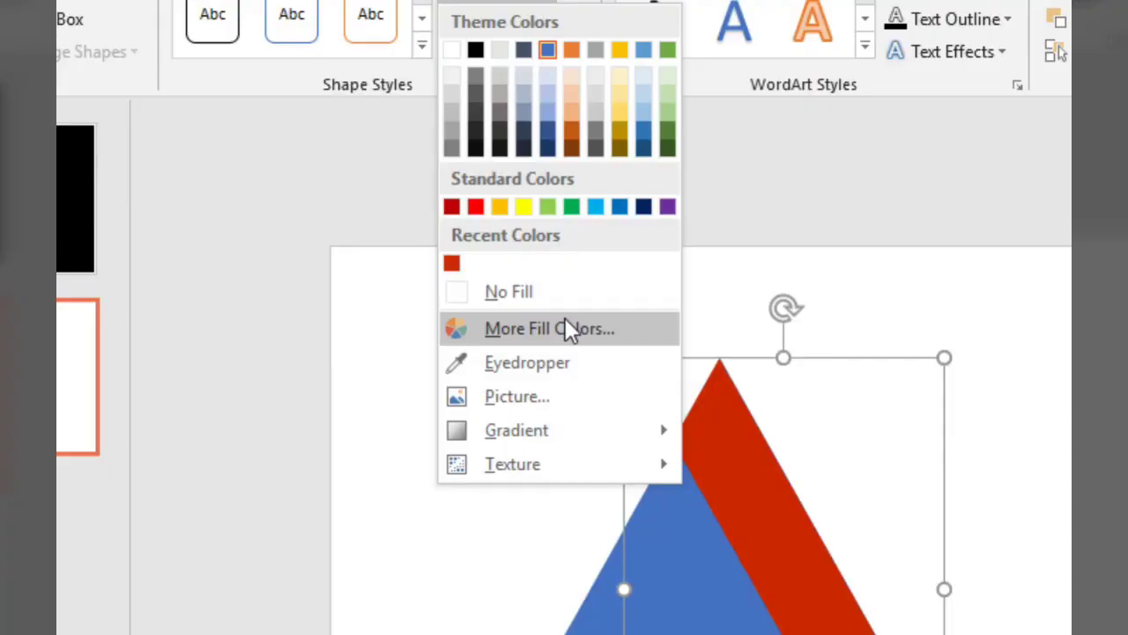
left_click(455, 226)
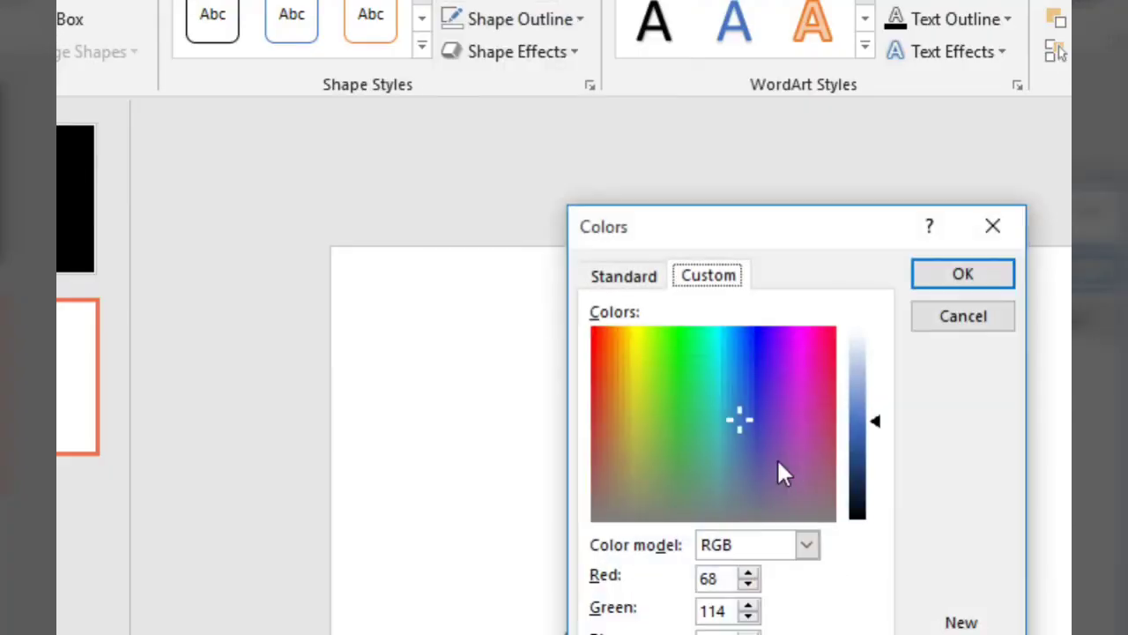
left_click_drag(649, 388, 586, 397)
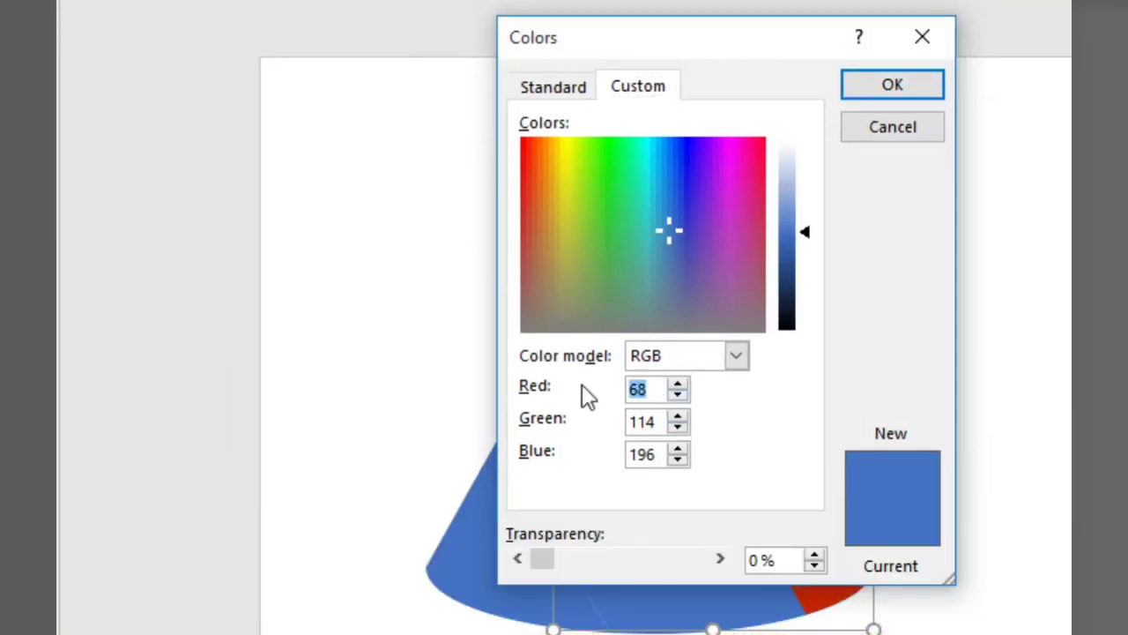
type("234")
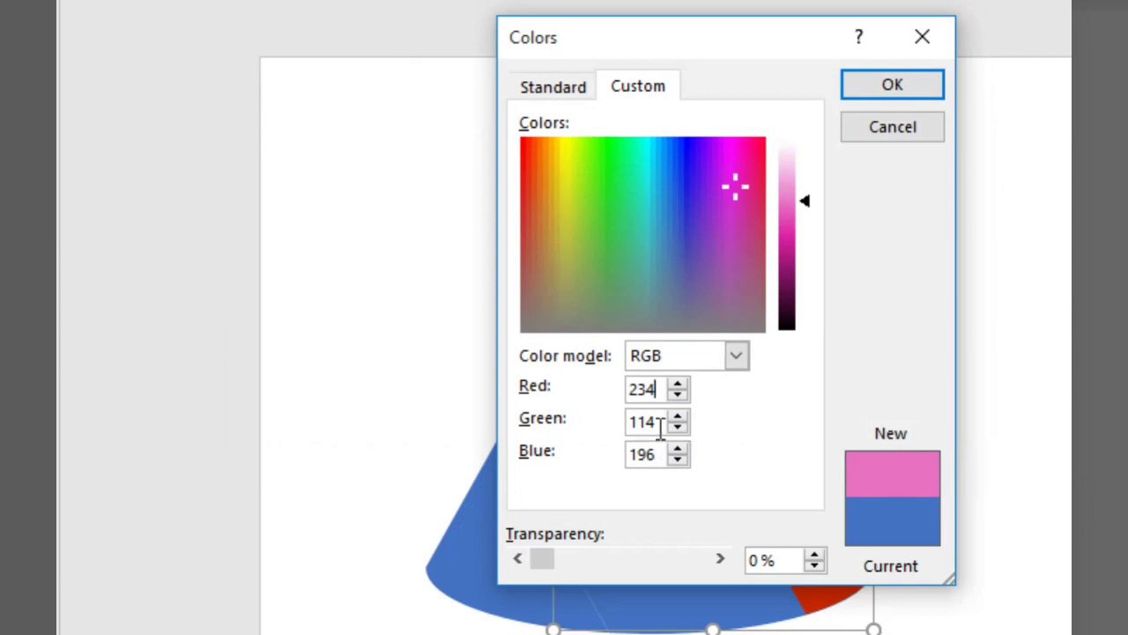
left_click_drag(659, 422, 594, 420)
type("45")
left_click_drag(657, 455, 602, 459)
type("0")
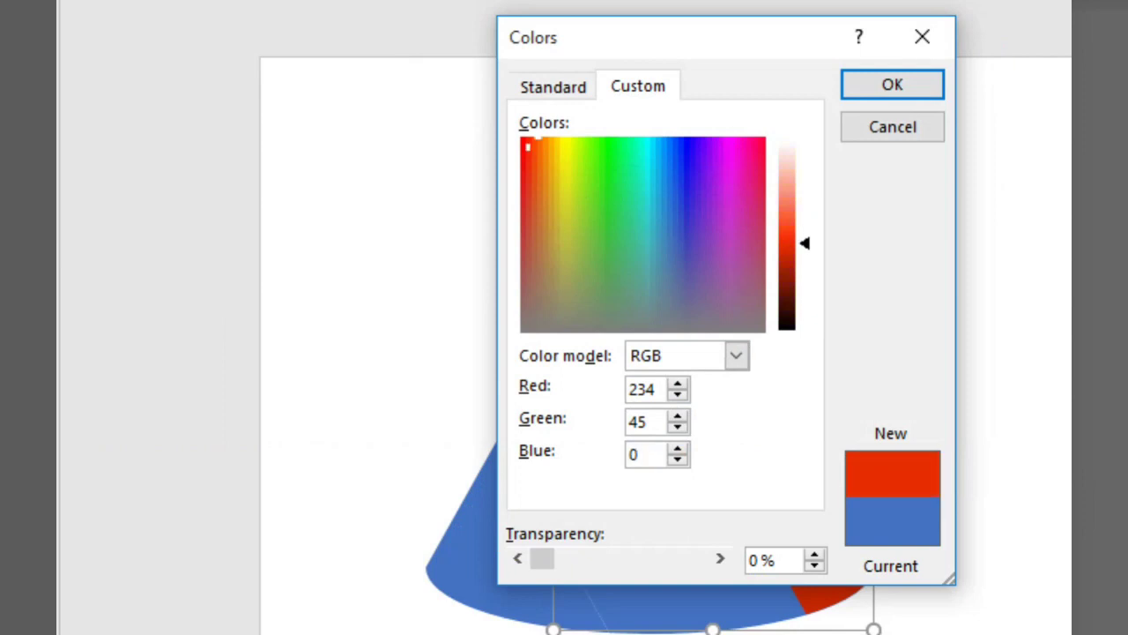
key("Return")
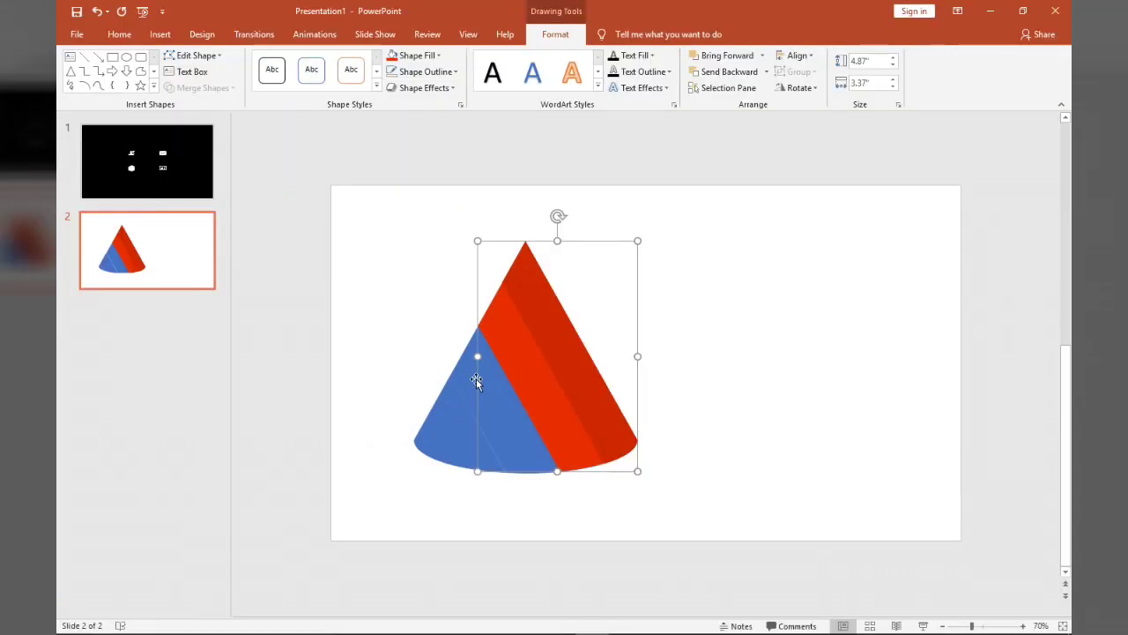
Step: Give the third cone stripe from the right a custom fill of RGB 255, 51, 0
left_click(416, 55)
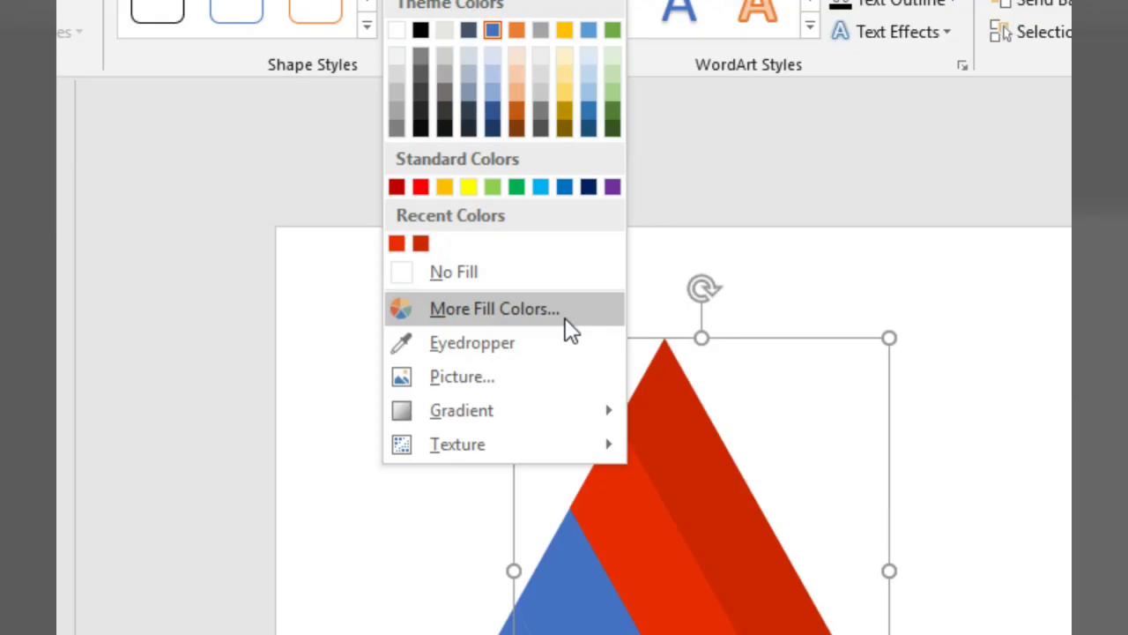
left_click(568, 322)
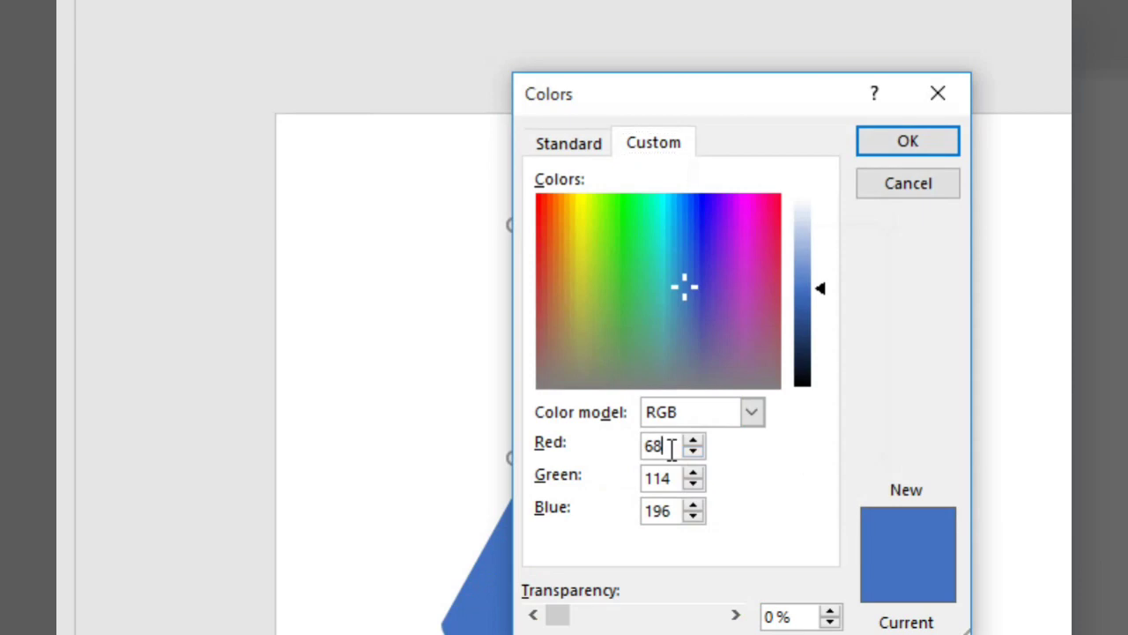
left_click_drag(669, 448, 598, 454)
type("255")
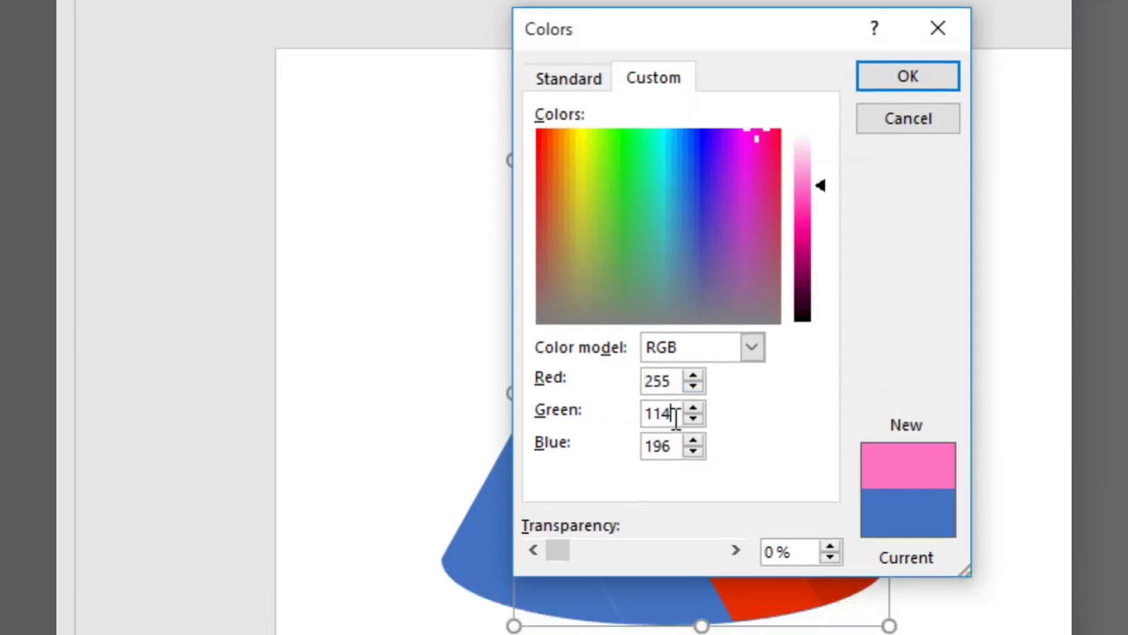
left_click_drag(674, 419, 609, 427)
type("51")
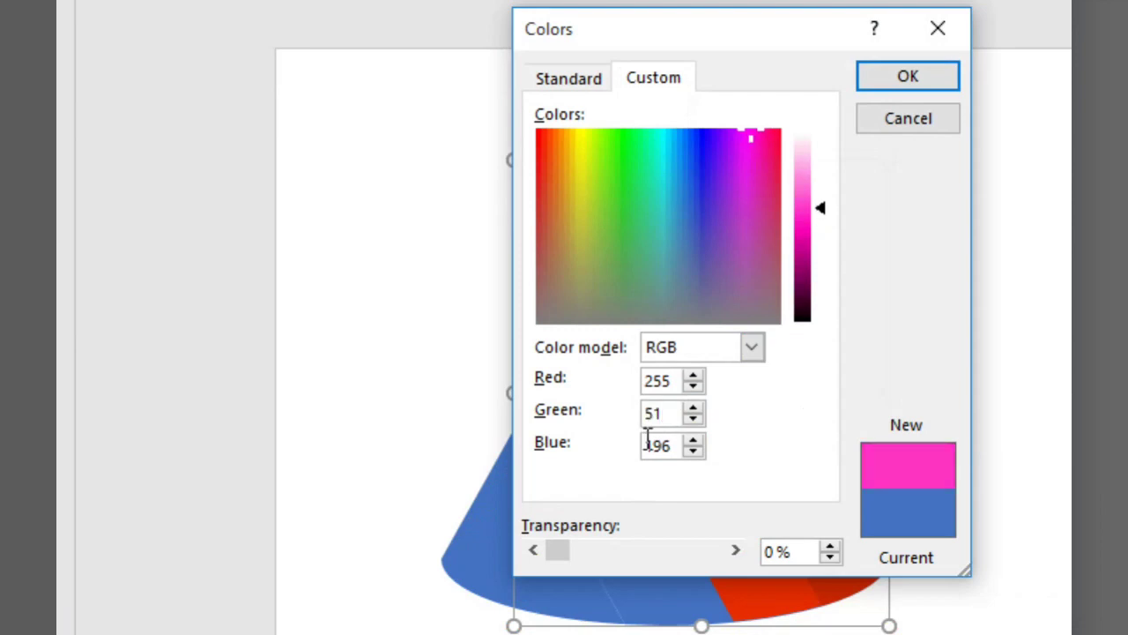
left_click_drag(671, 445, 624, 458)
type("0")
key("Return")
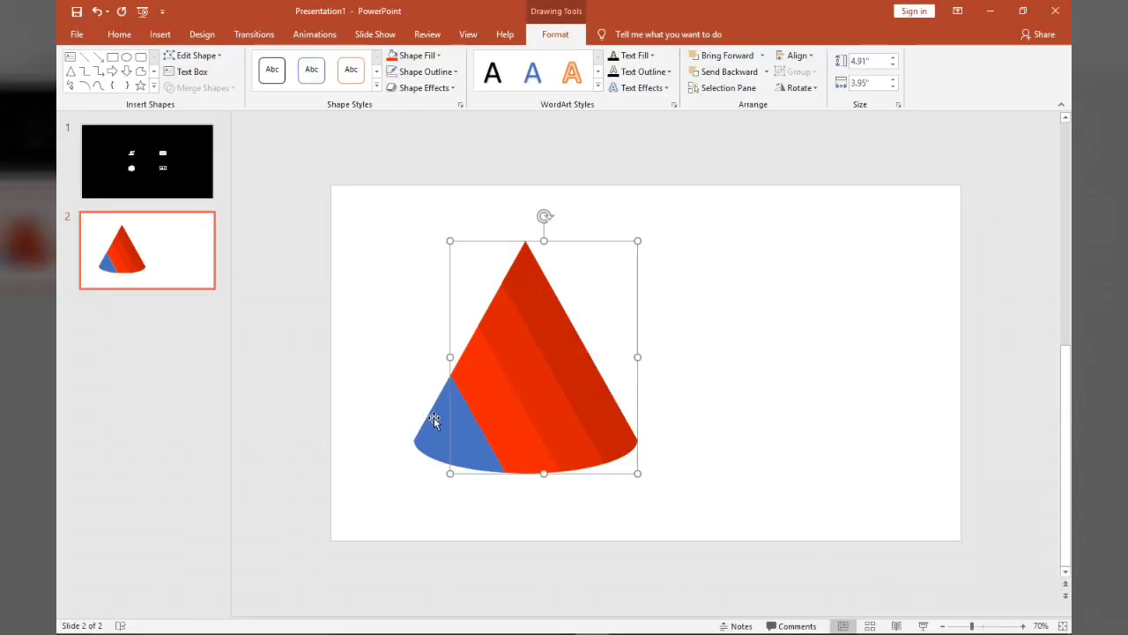
left_click(433, 421)
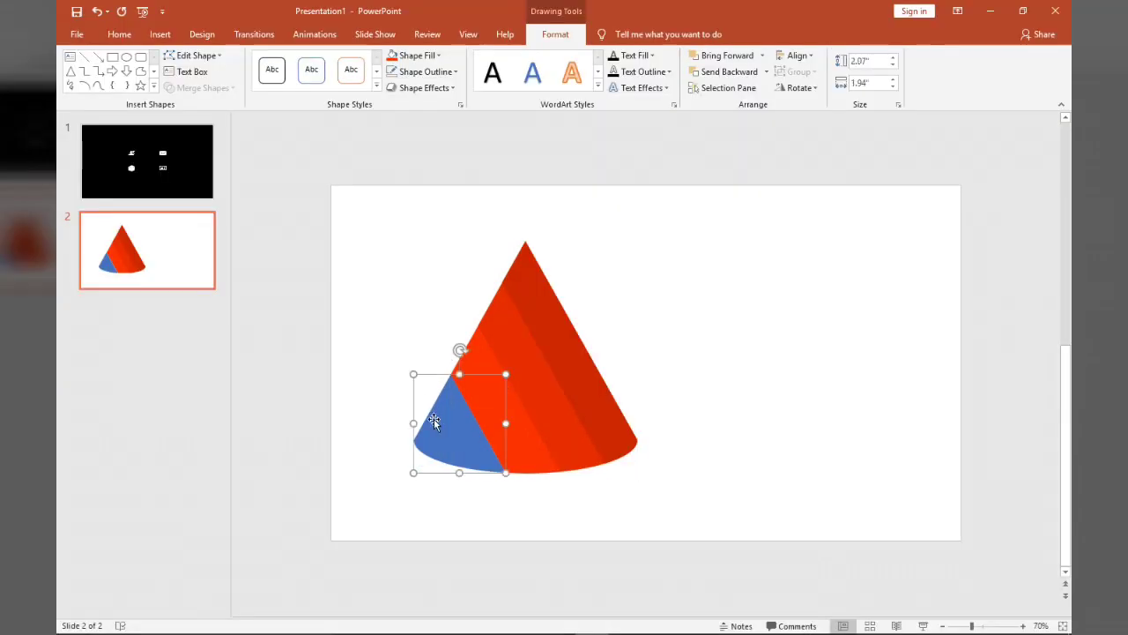
Step: Give the leftmost cone stripe a custom fill of RGB 255, 93, 55
left_click(438, 56)
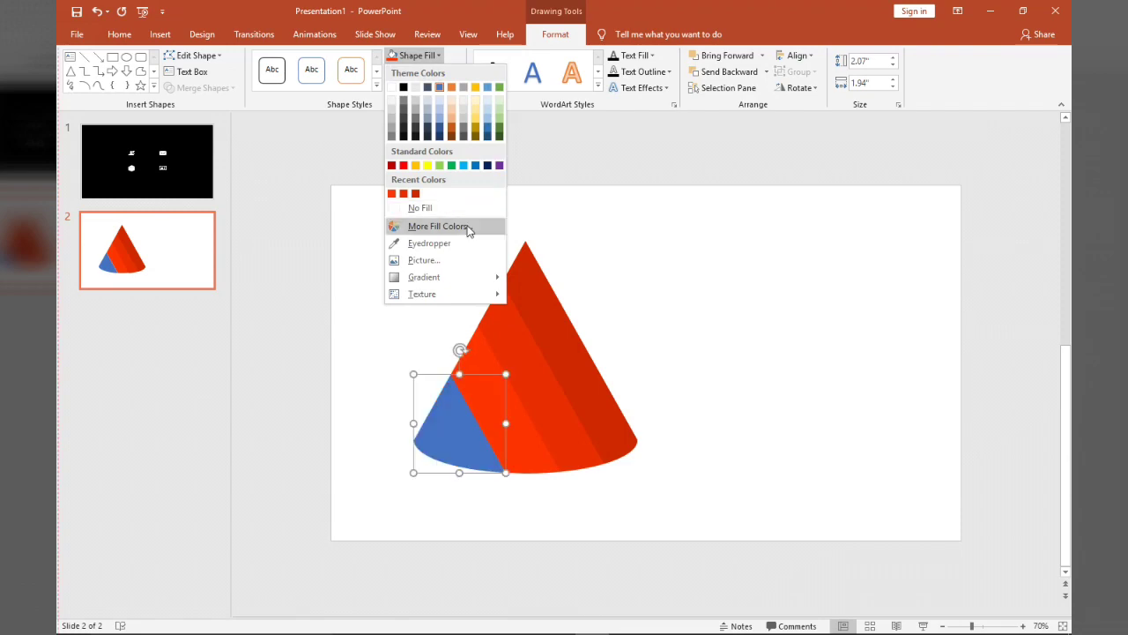
left_click(468, 226)
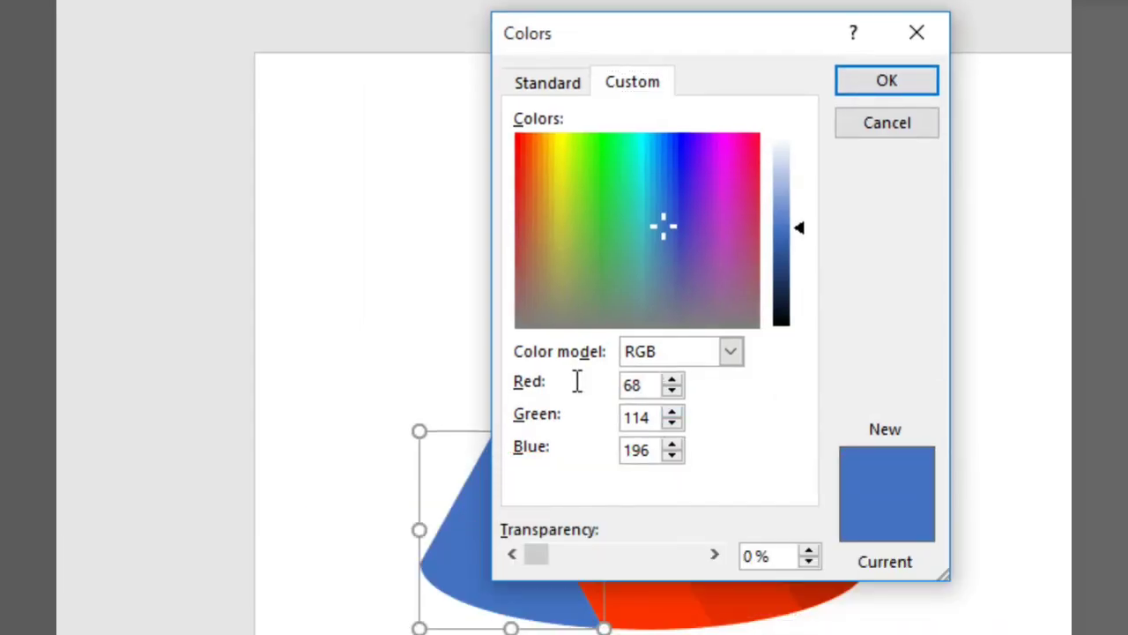
key("Tab")
type("255")
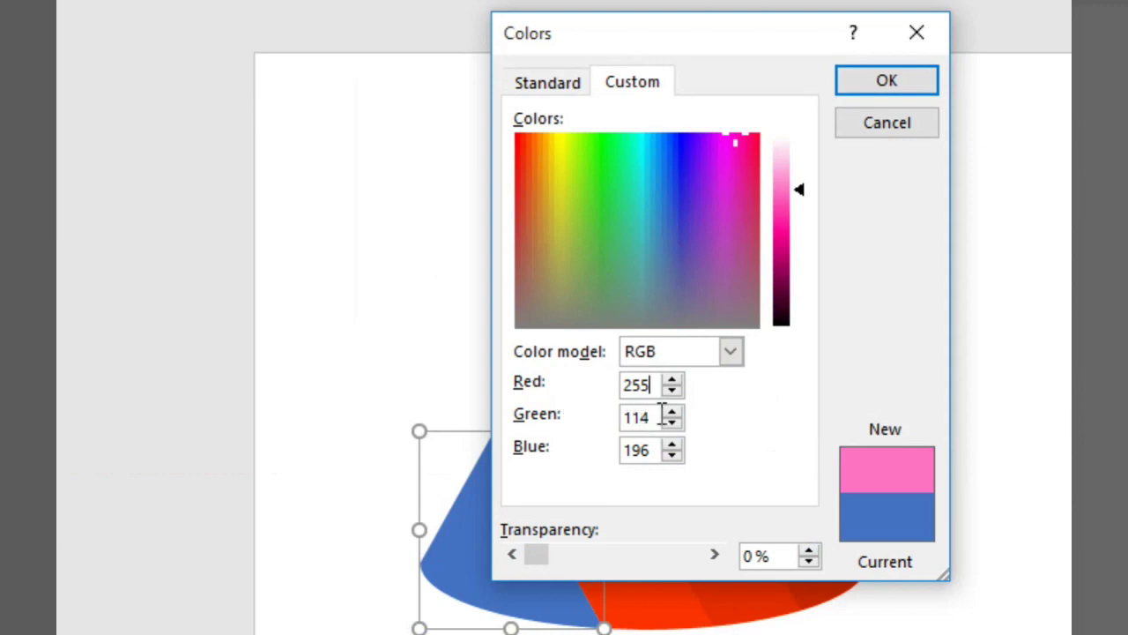
left_click_drag(658, 414, 586, 432)
type("93")
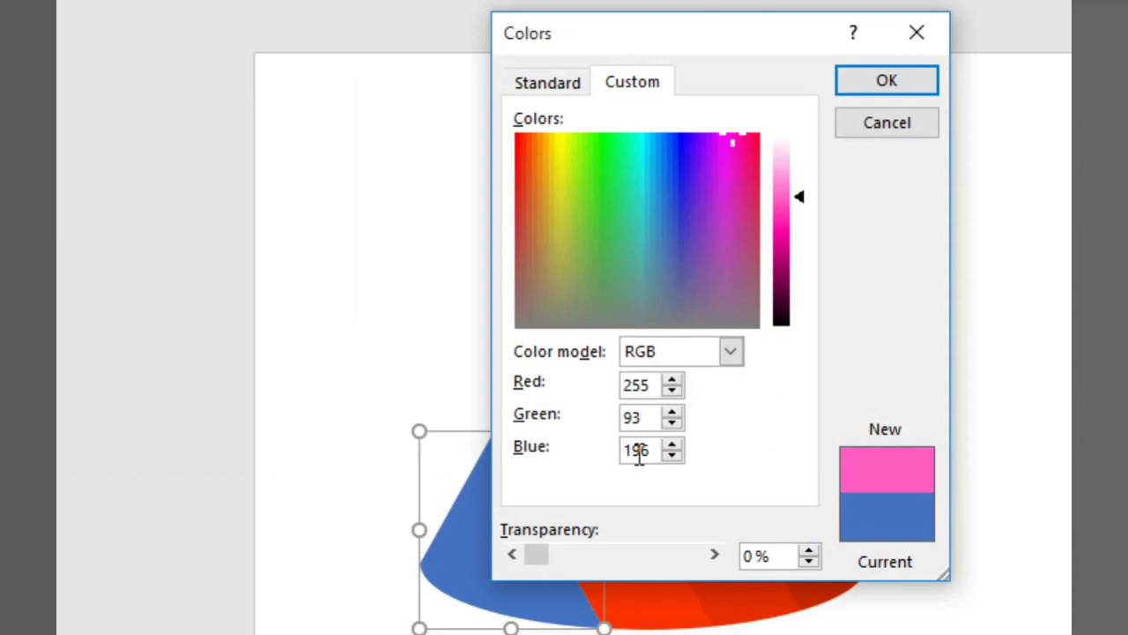
left_click_drag(640, 455, 509, 451)
type("55")
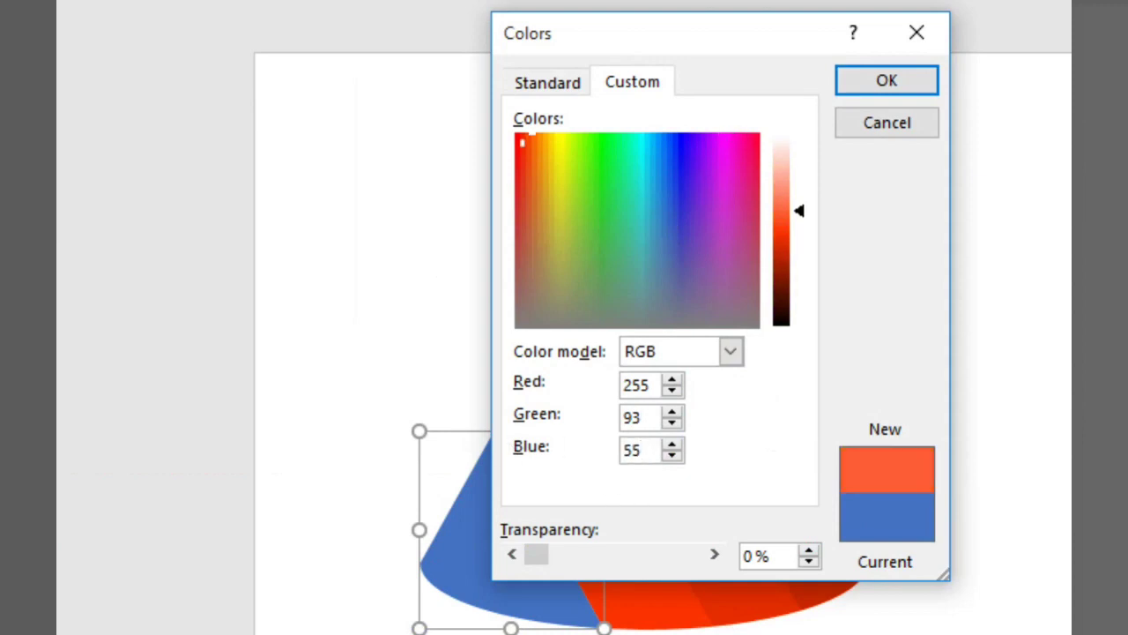
key("Return")
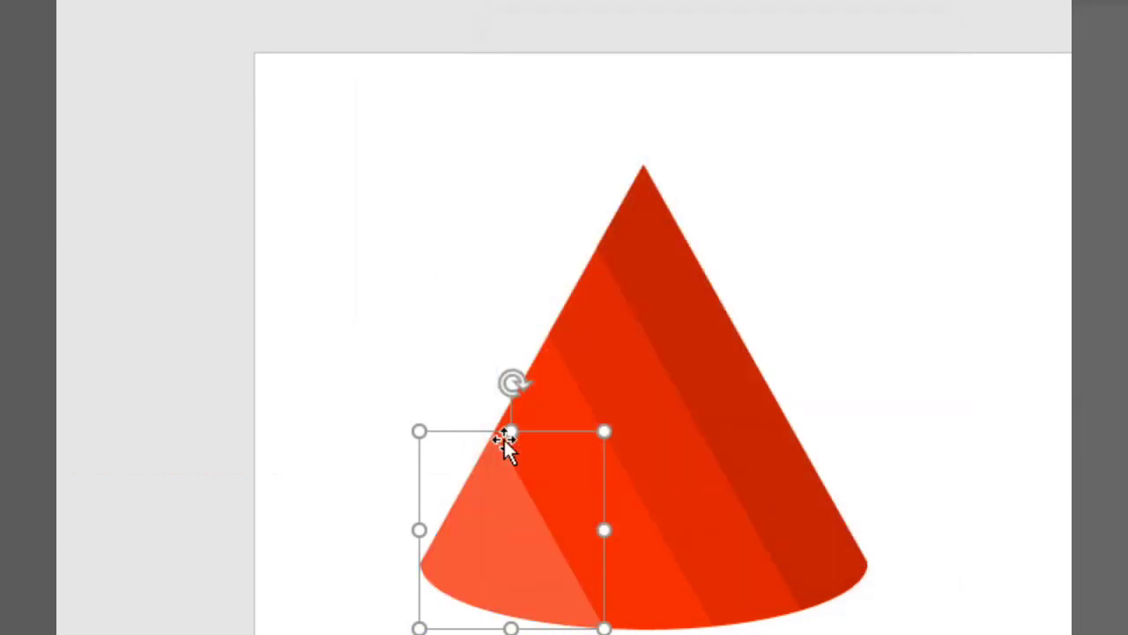
left_click(840, 337)
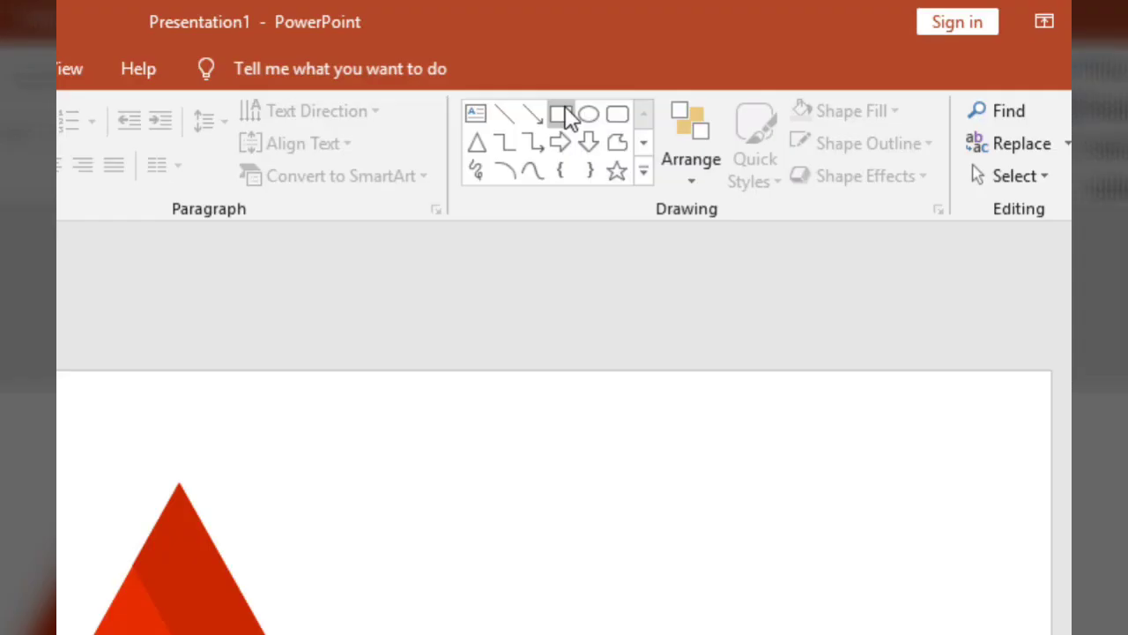
Step: Draw a rectangle right of the cone and shorten it into a thin bar
left_click(716, 56)
left_click_drag(359, 395, 835, 497)
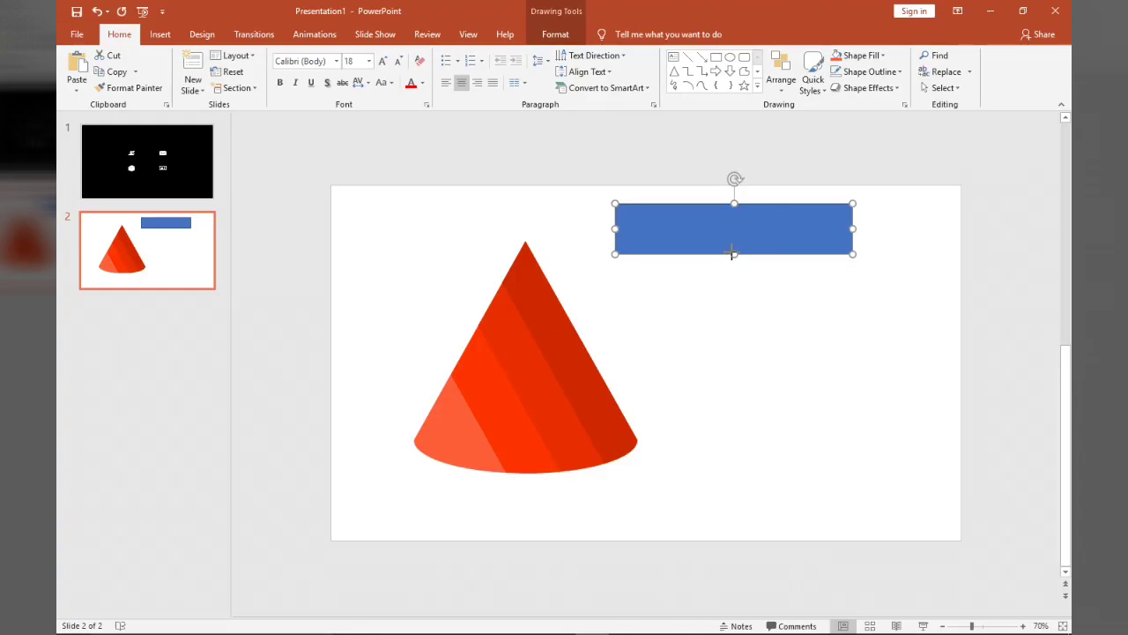
left_click_drag(732, 253, 735, 240)
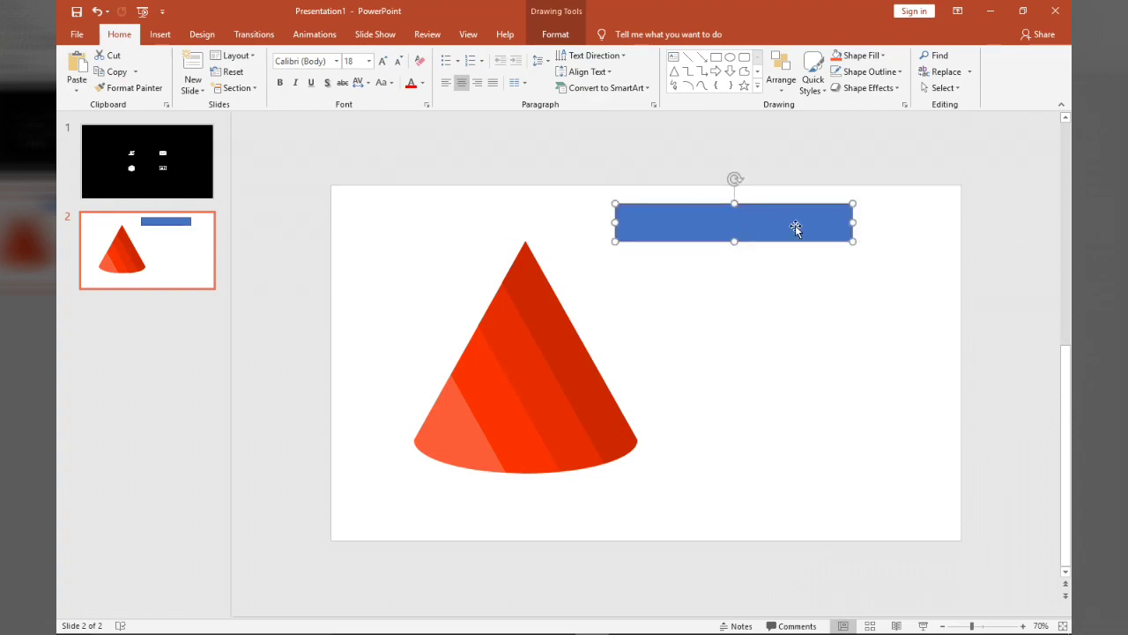
Step: Duplicate the bar just below and change the copy's shape type with Edit Shape
left_click_drag(795, 230, 817, 288)
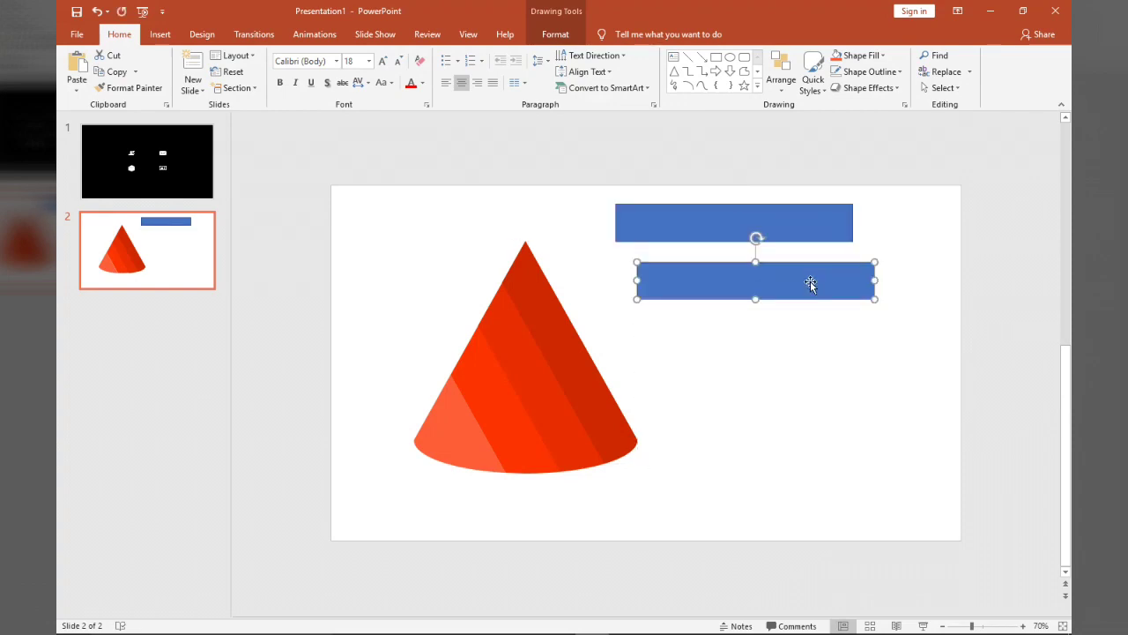
left_click(558, 7)
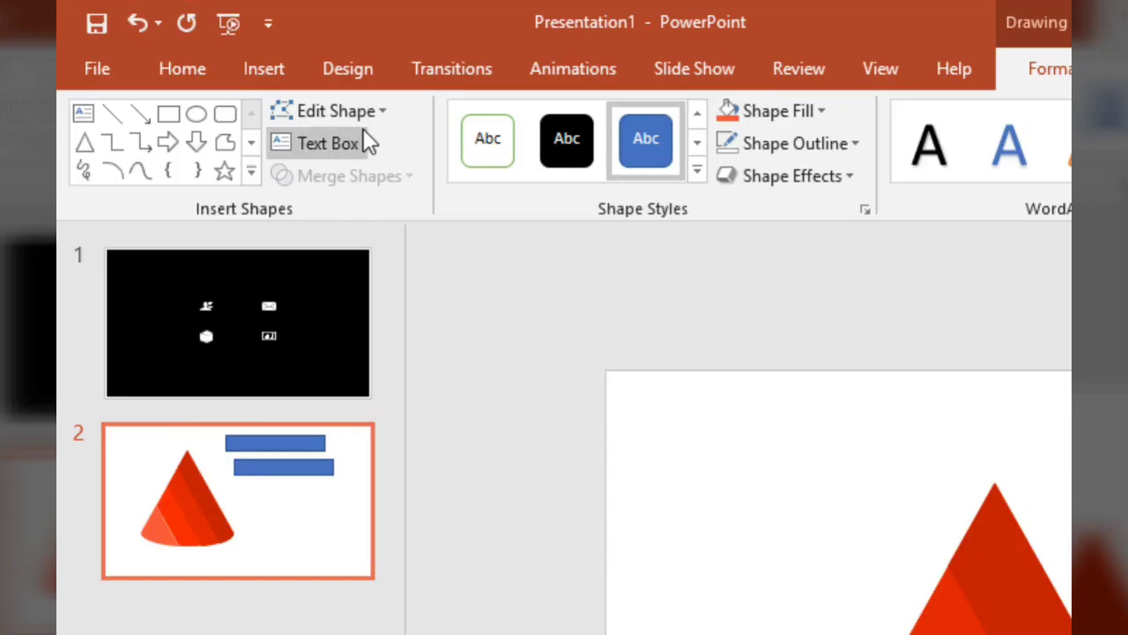
left_click(206, 53)
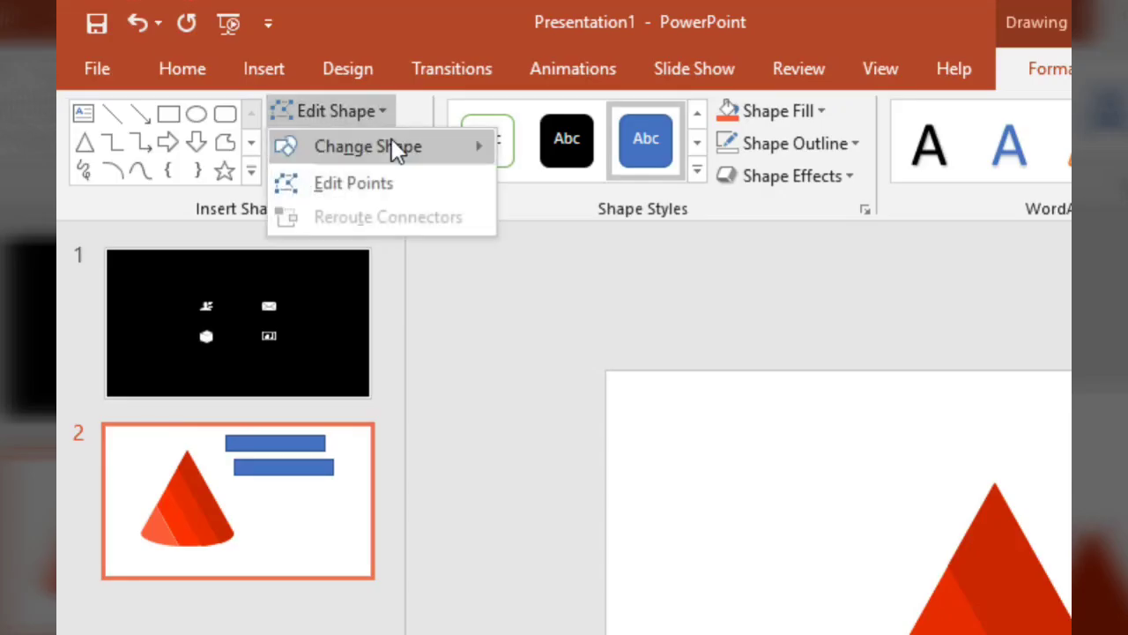
left_click(540, 177)
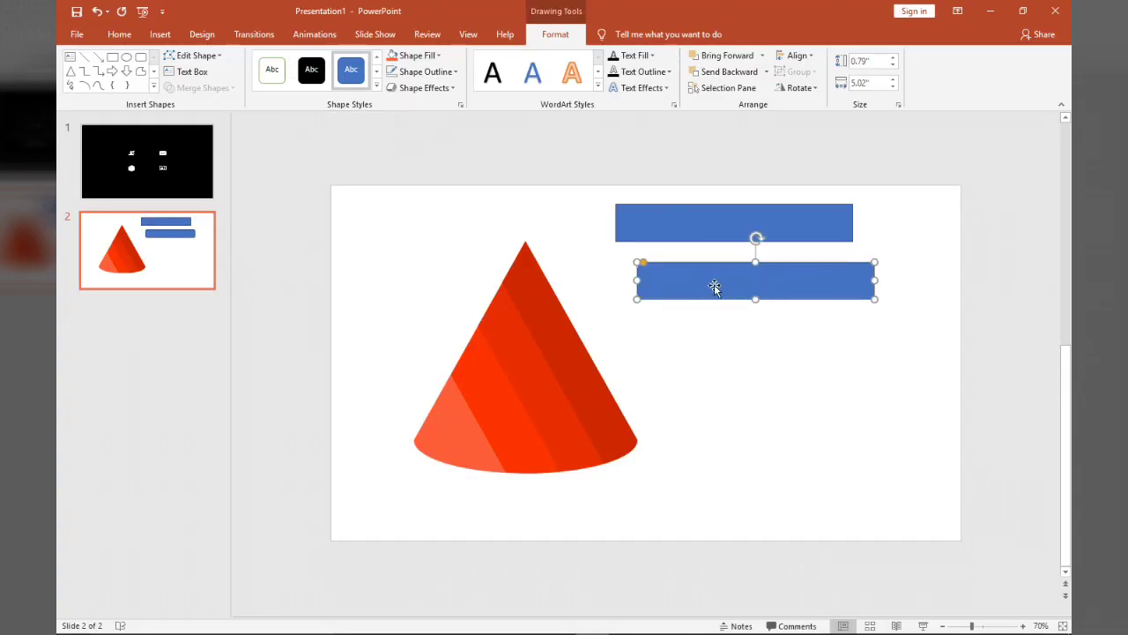
Step: Shift the lower bar right and overlap it onto the top bar
left_click_drag(821, 292, 859, 294)
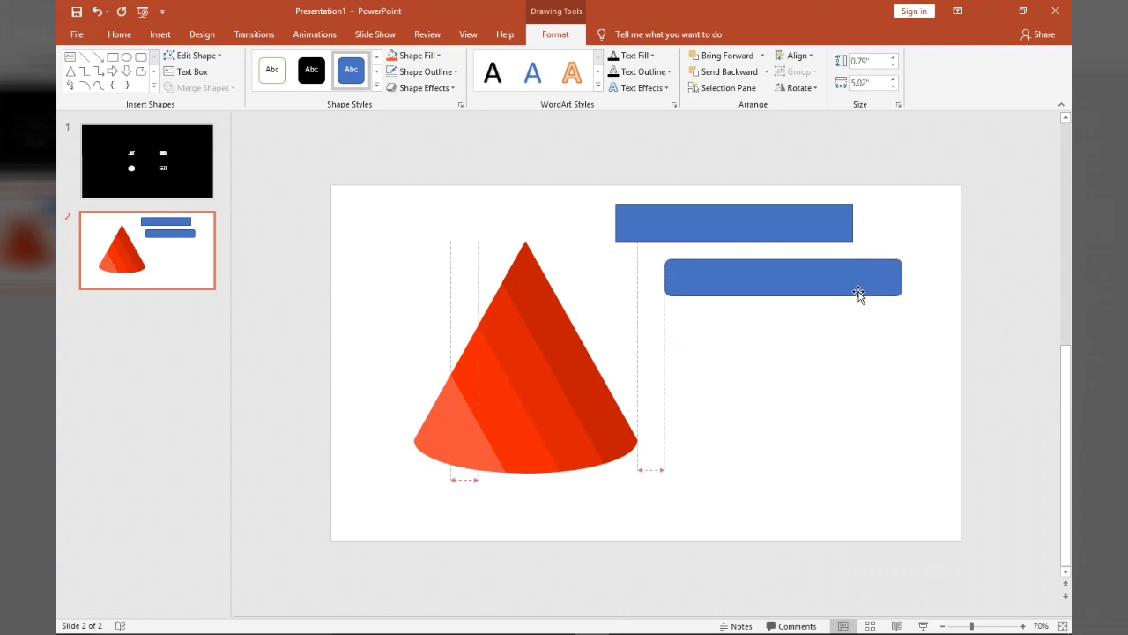
left_click_drag(674, 261, 677, 263)
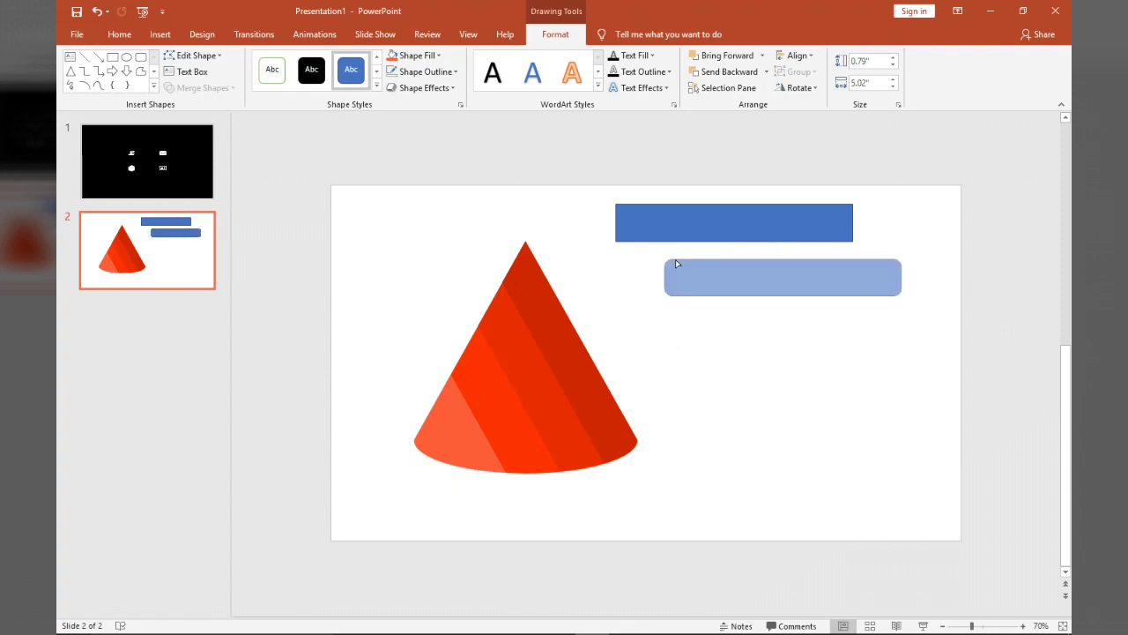
left_click(675, 259)
left_click_drag(797, 288, 769, 228)
Step: Union the two overlapping bars into one shape and nudge it down-right
left_click(904, 313)
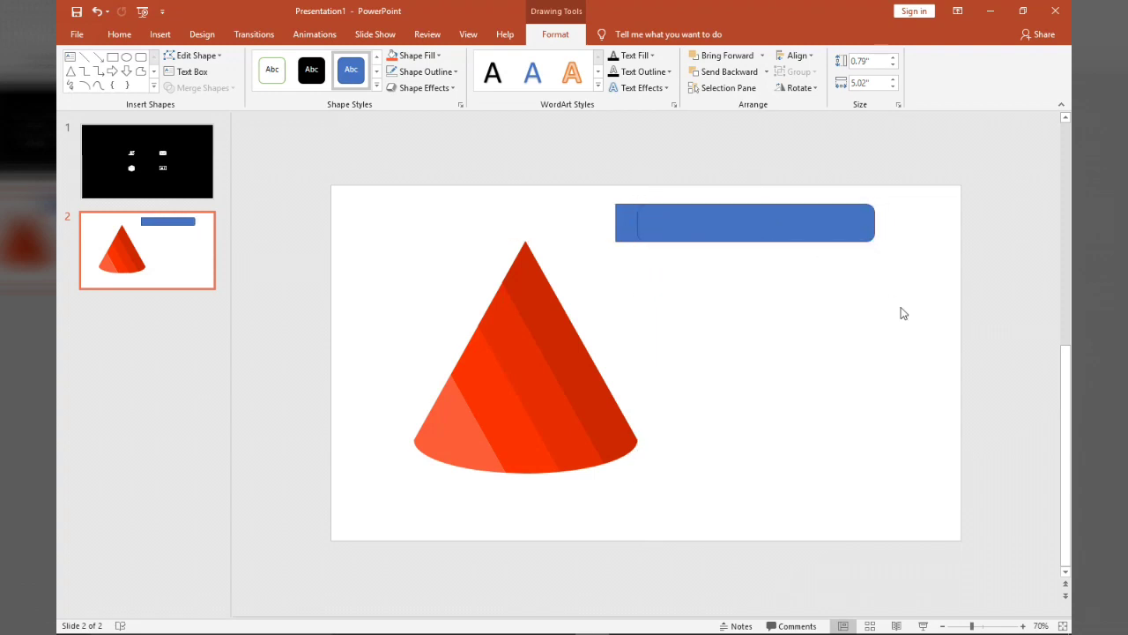
left_click_drag(920, 308, 584, 163)
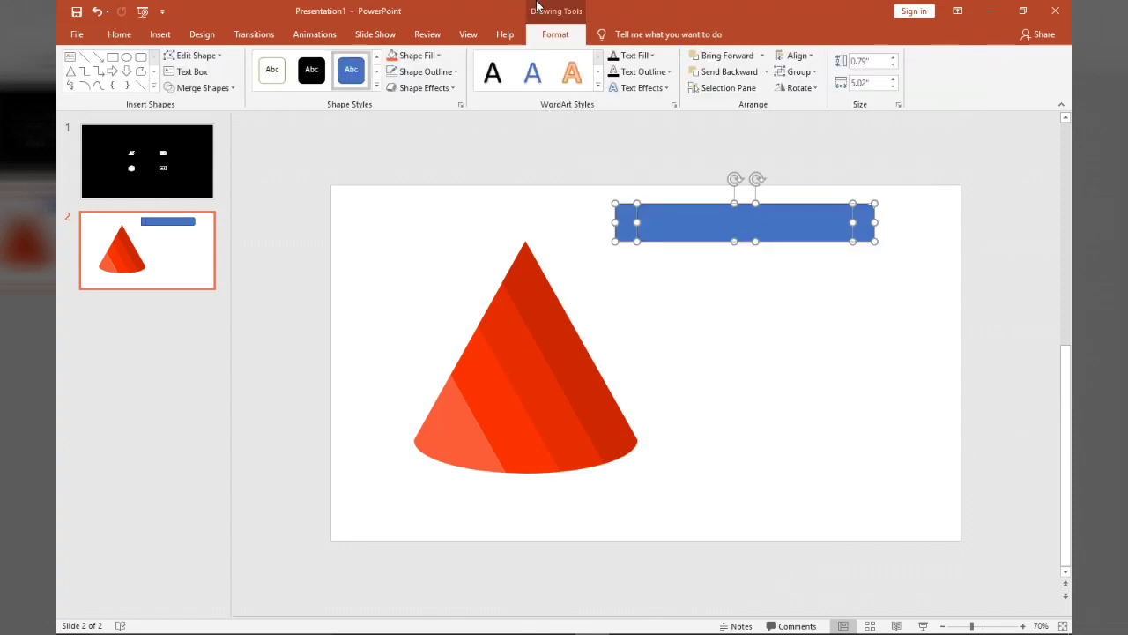
left_click(212, 89)
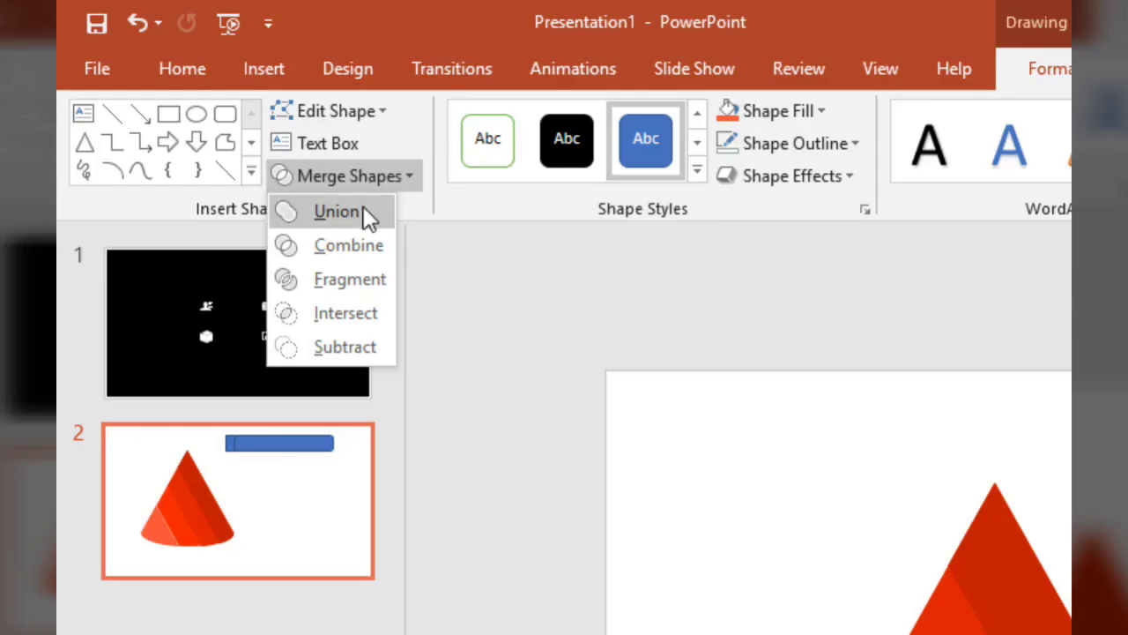
left_click(208, 102)
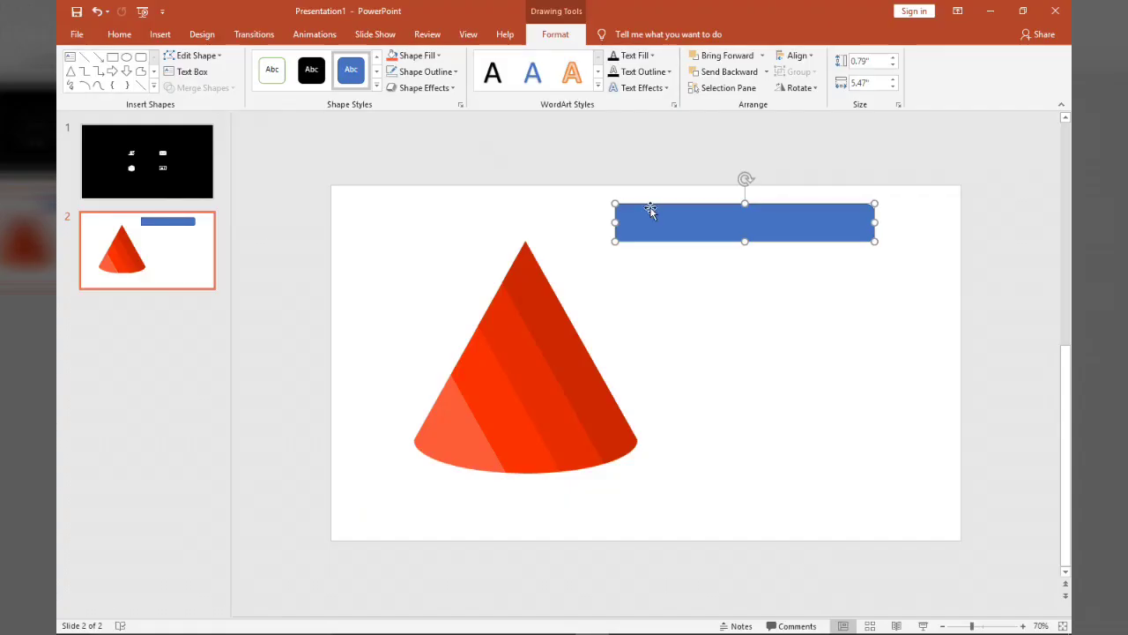
mouse_move(691, 225)
left_mouse_down()
mouse_move(712, 333)
mouse_move(760, 384)
mouse_move(706, 361)
left_mouse_up()
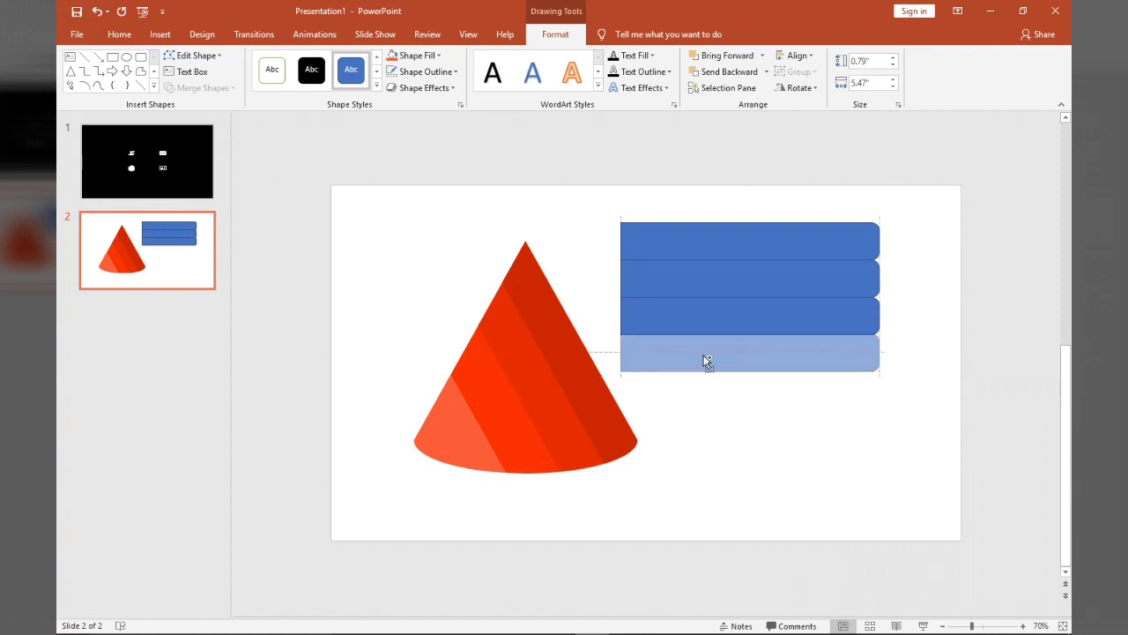
Step: Copy the bar down as a fourth row and select all four stacked bars
left_click_drag(707, 362, 695, 350)
key("Escape")
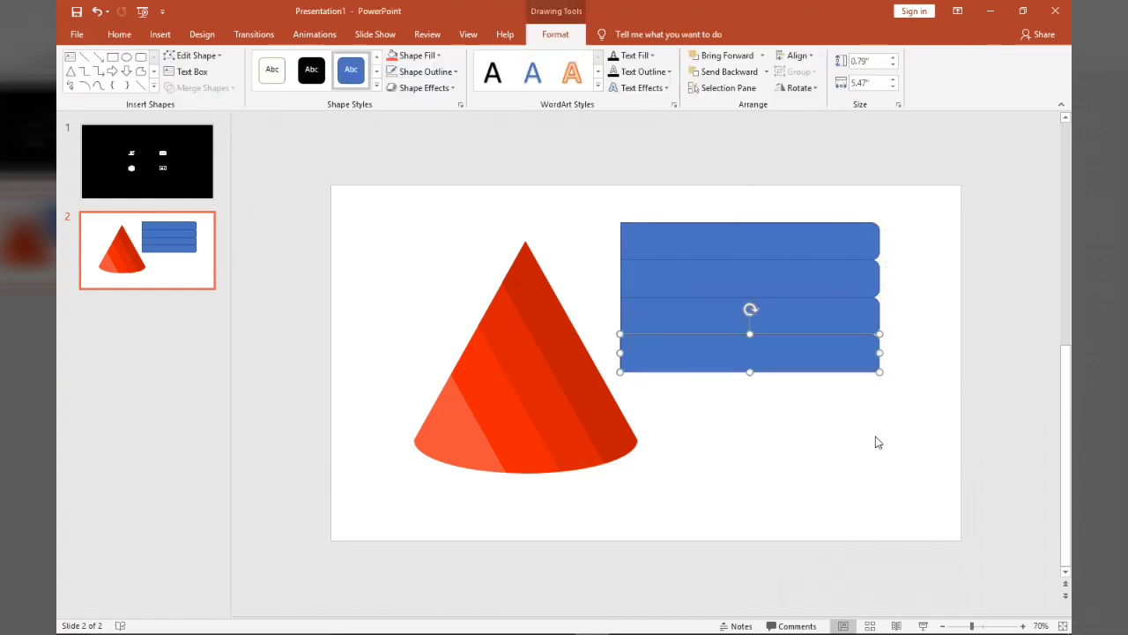
key("Escape")
left_click_drag(570, 192, 1002, 418)
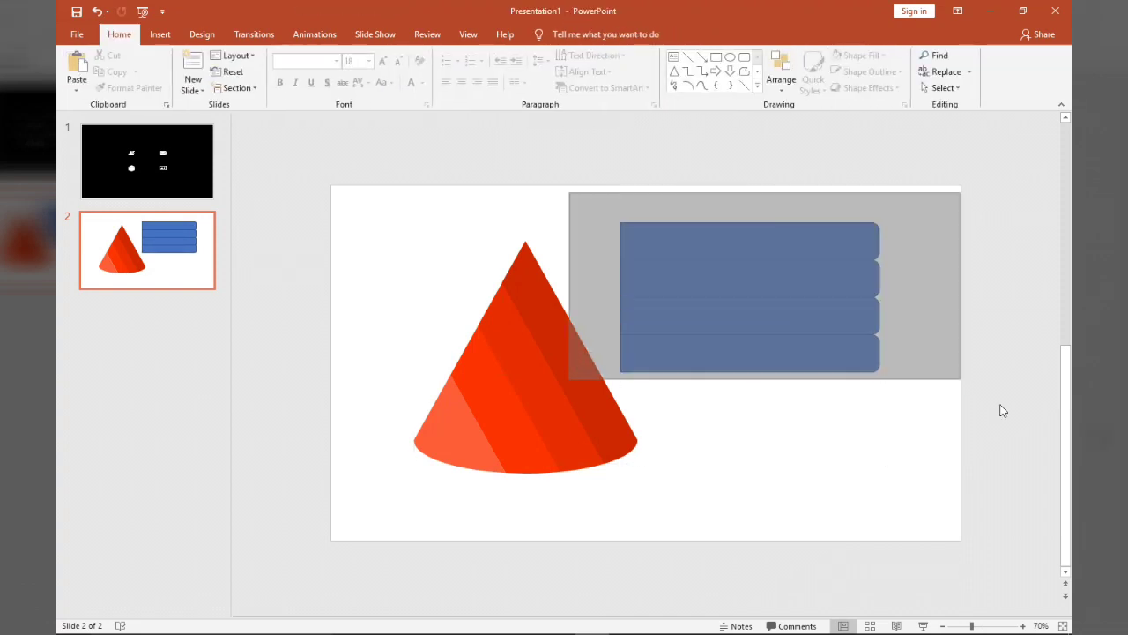
right_click(693, 289)
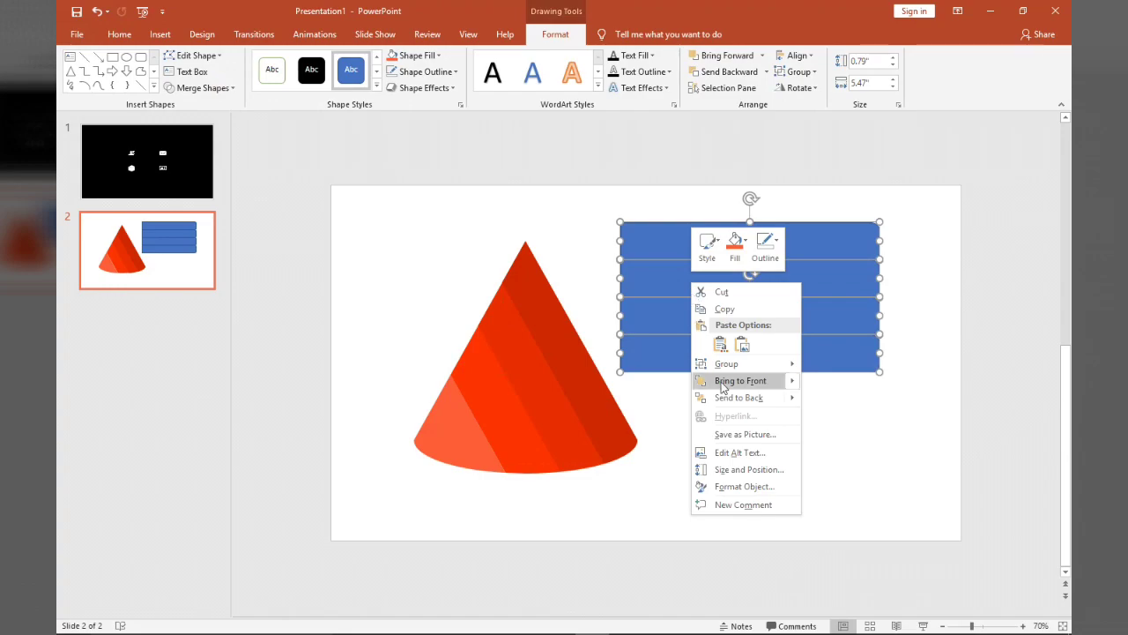
Step: Group the four bars, move them onto the cone tip, and stretch them taller and wider
left_click(850, 367)
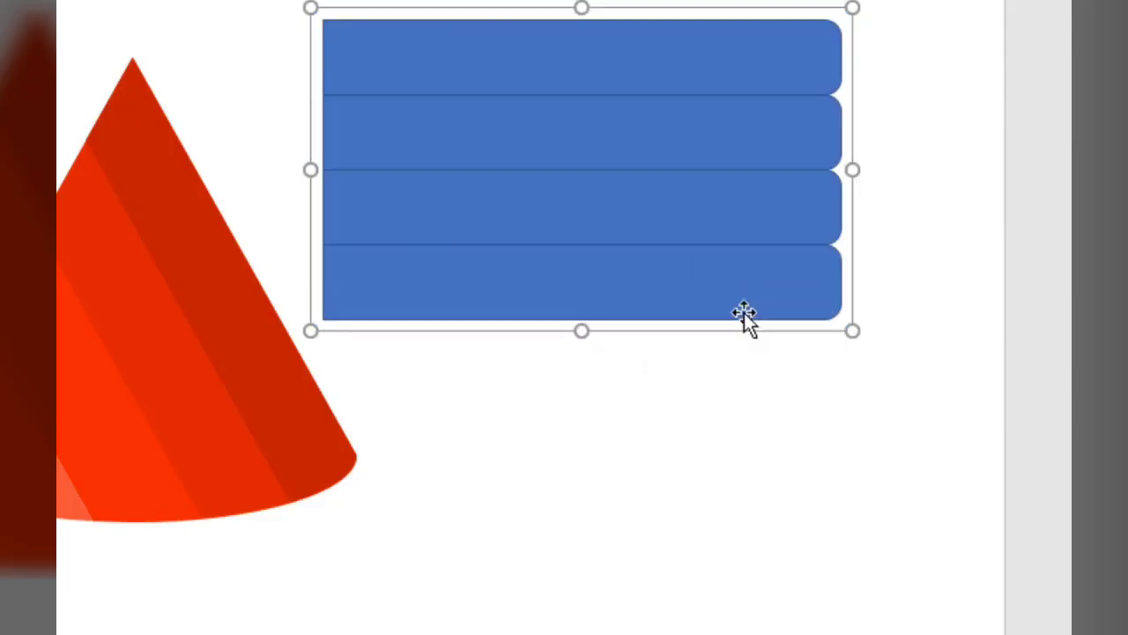
left_click_drag(670, 244, 573, 267)
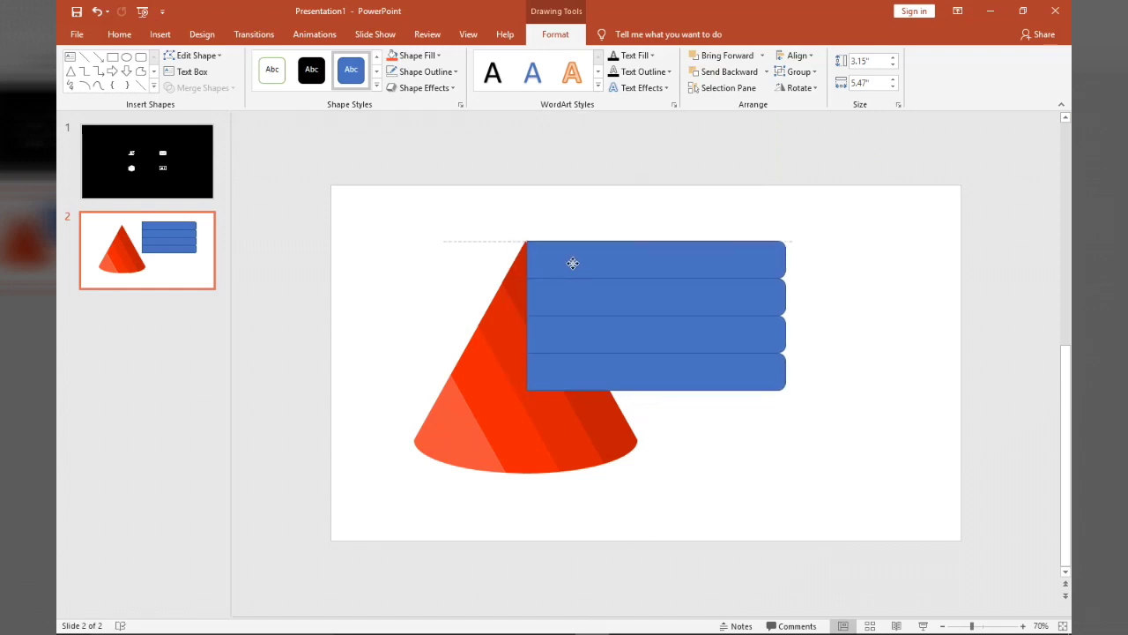
left_click_drag(572, 266, 573, 262)
left_click_drag(660, 397, 653, 440)
left_click_drag(791, 340, 902, 346)
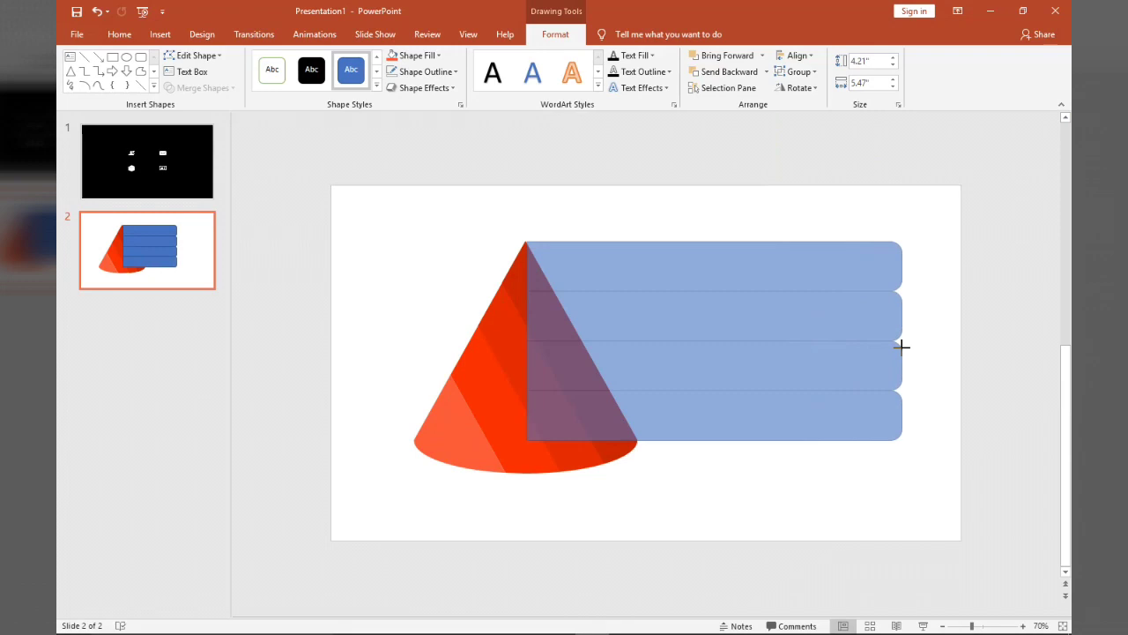
left_click_drag(902, 347, 912, 346)
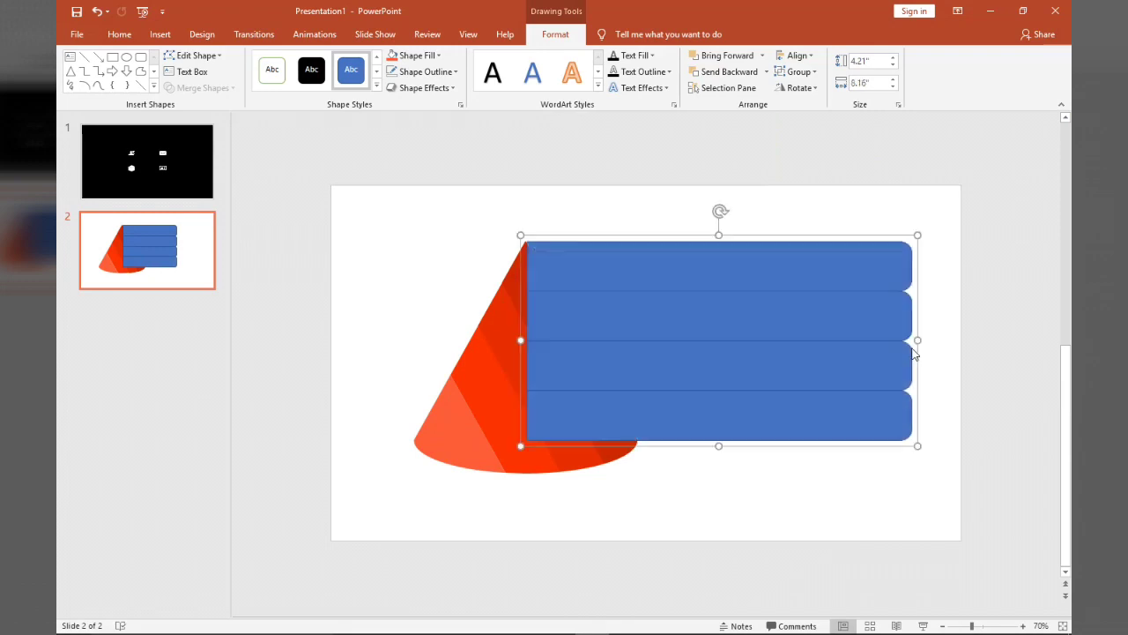
Step: Send the bar group behind the red cone and align its top with the cone tip
right_click(743, 304)
left_click(798, 417)
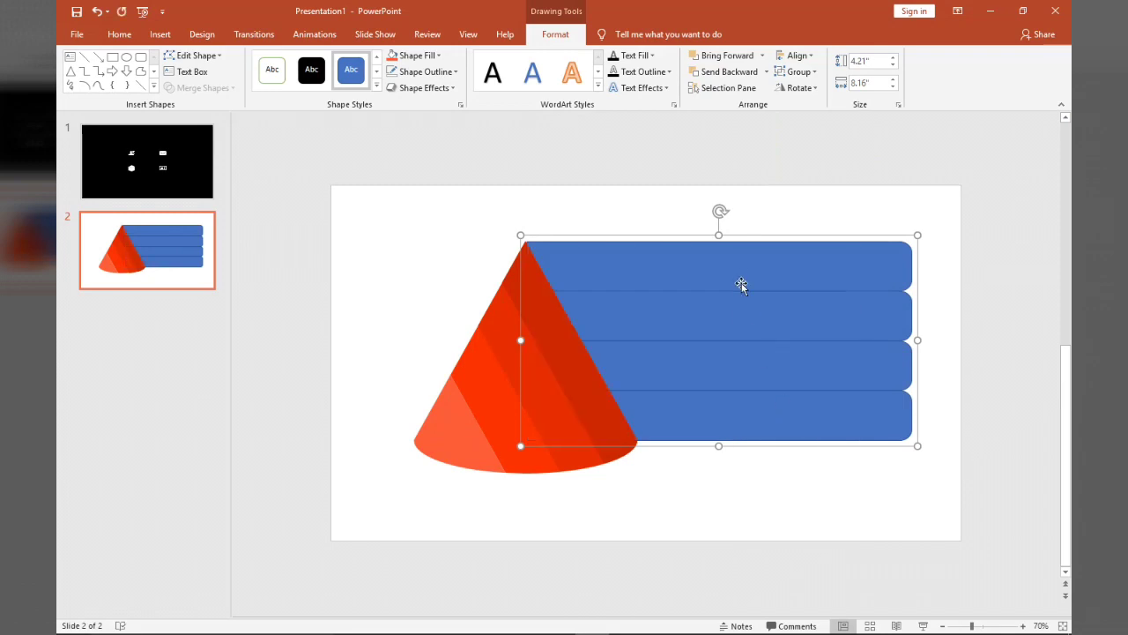
key("Escape")
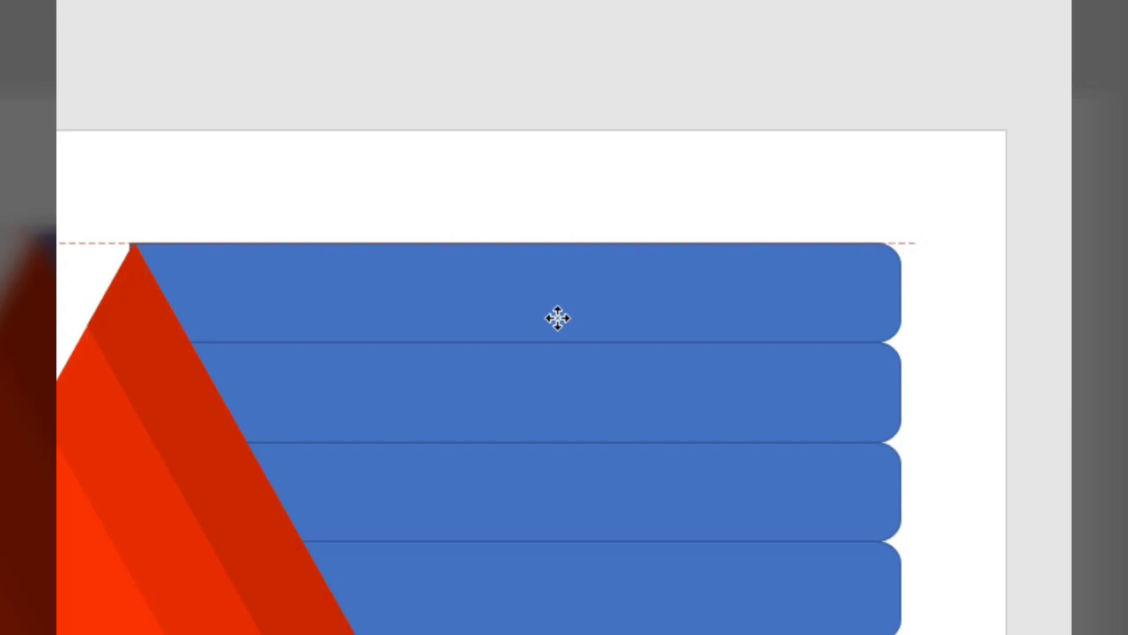
left_click_drag(557, 317, 561, 319)
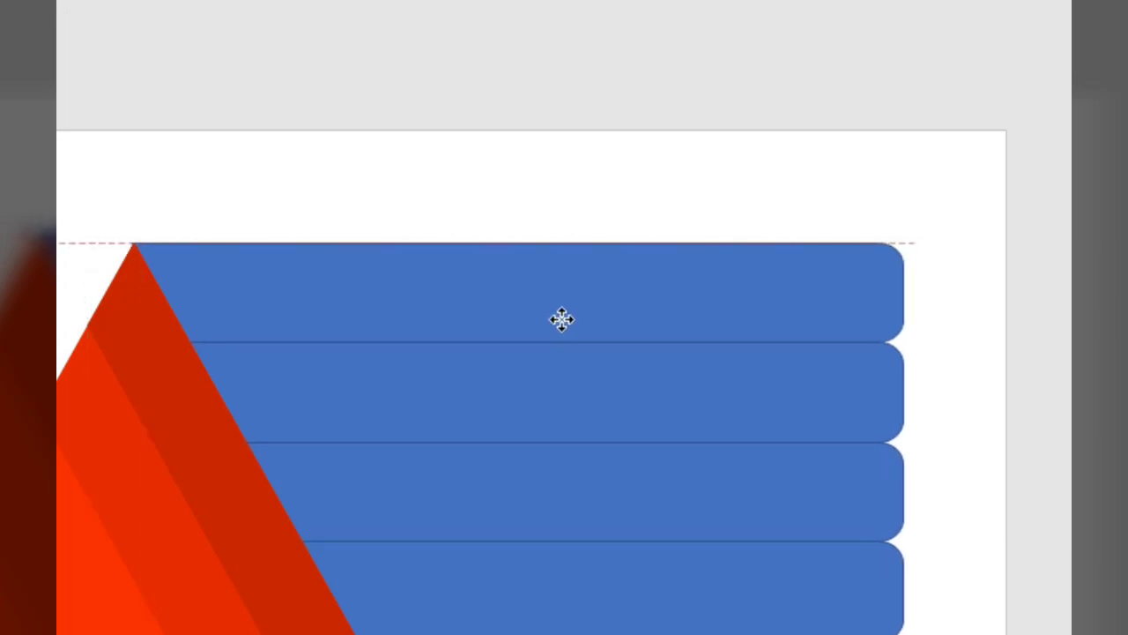
left_click_drag(561, 319, 561, 320)
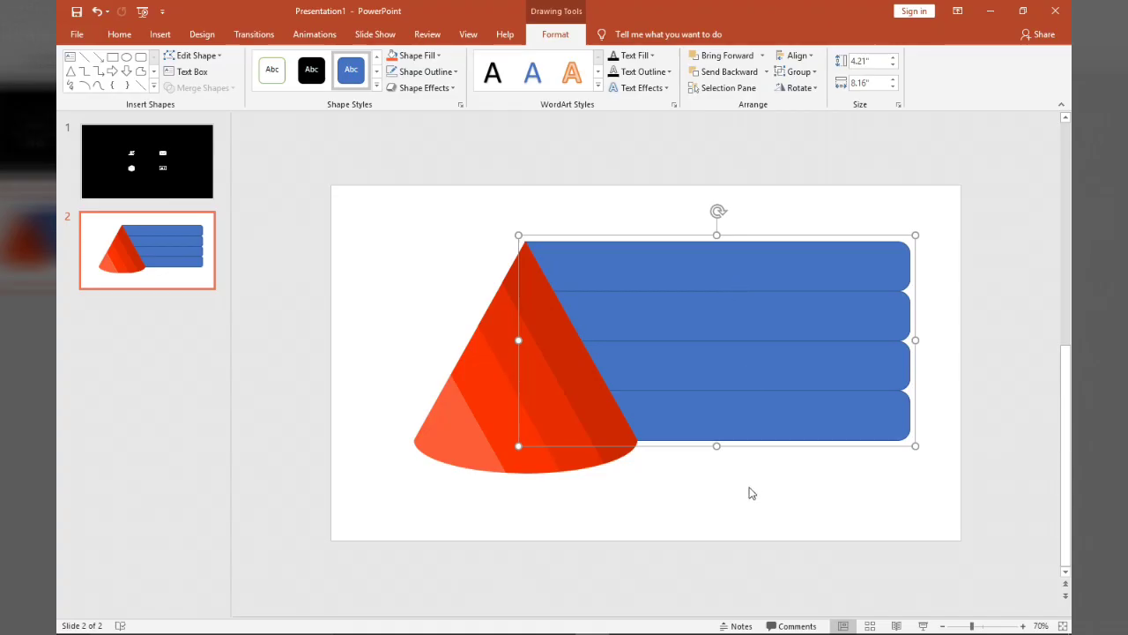
left_click(749, 489)
left_click(698, 364)
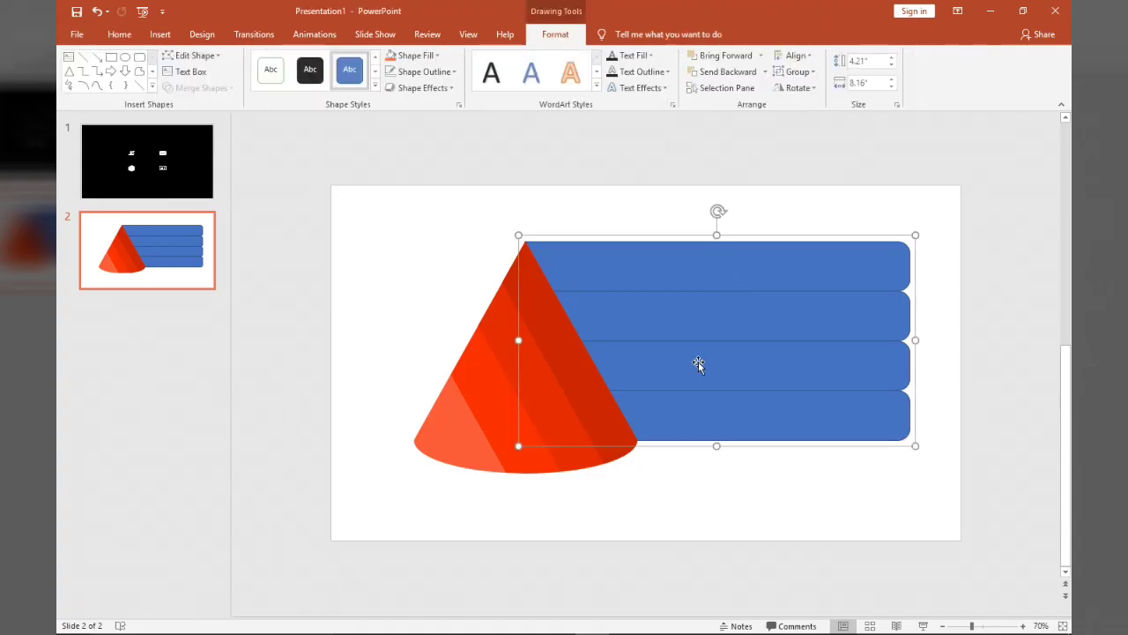
Step: Set the grouped bars' shape outline to No Outline
left_click(421, 74)
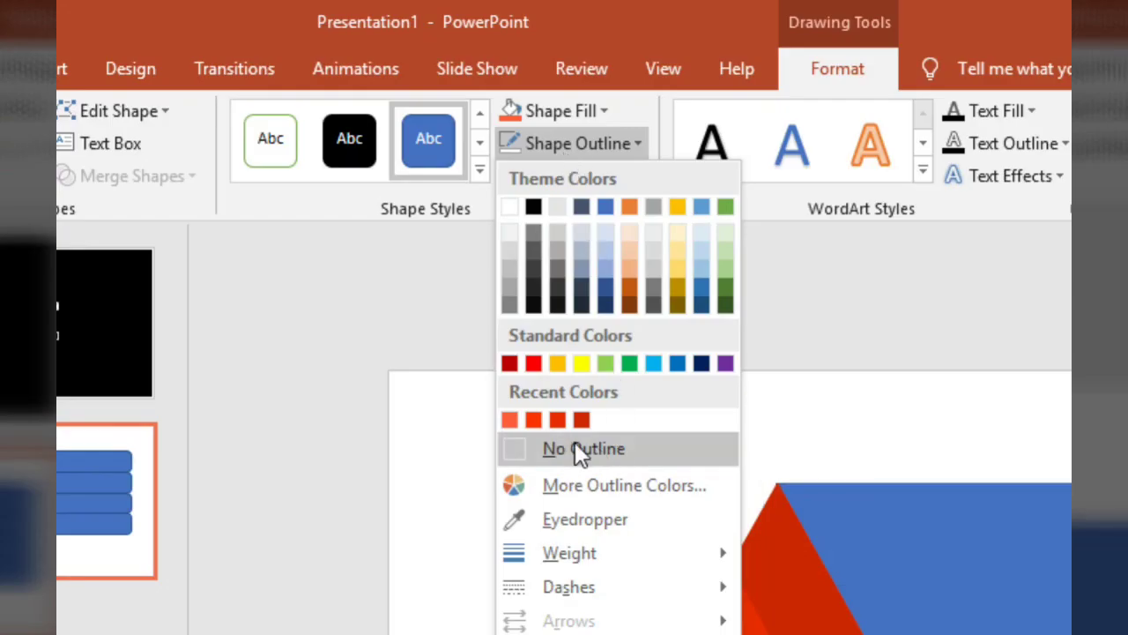
left_click(578, 451)
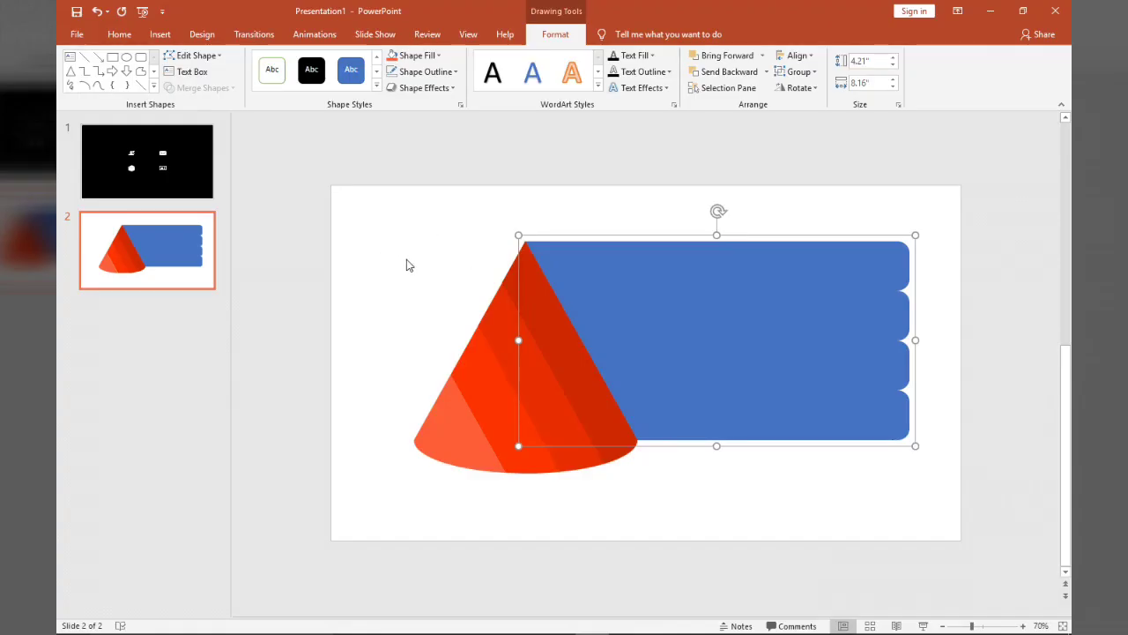
left_click(408, 264)
left_click(561, 267)
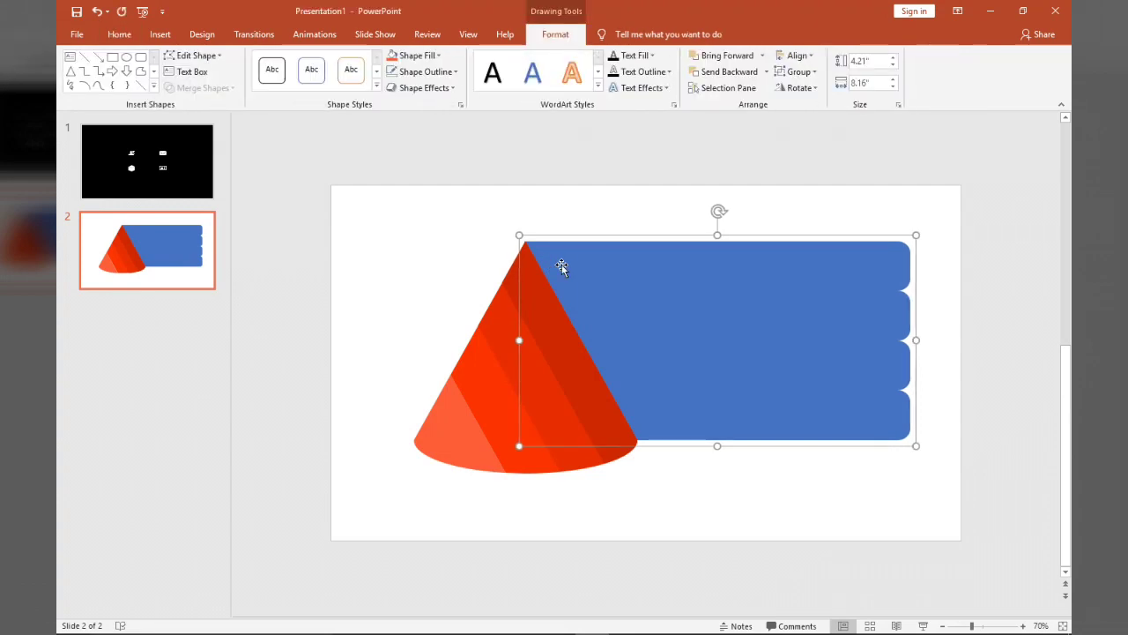
Step: Ungroup the bars into four separate shapes and select the top bar
right_click(692, 339)
mouse_move(728, 418)
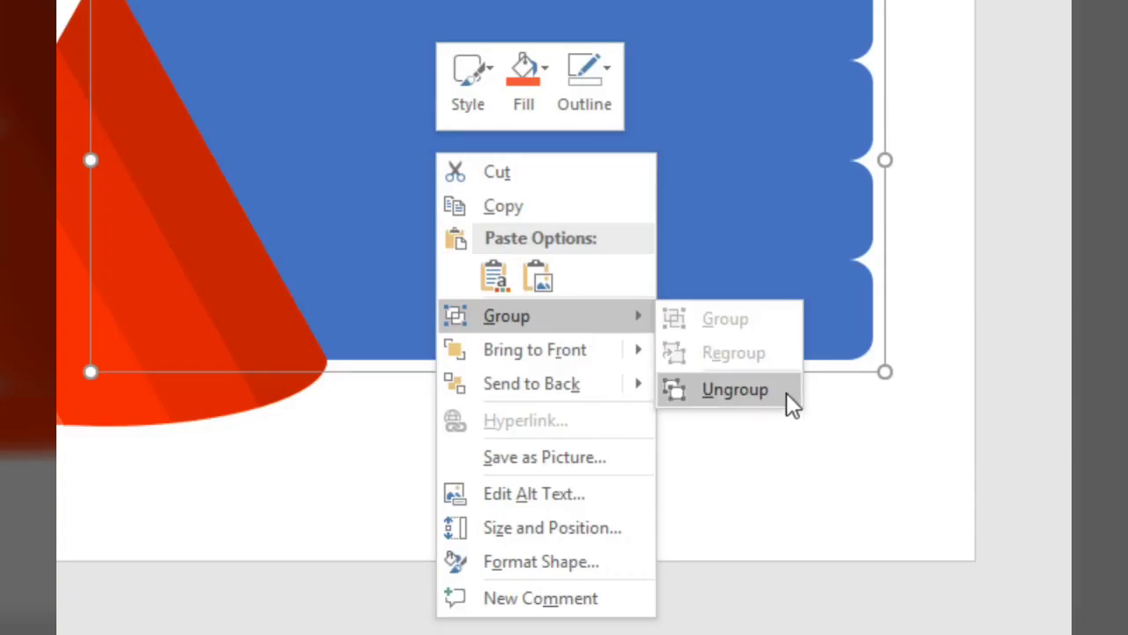
left_click(735, 389)
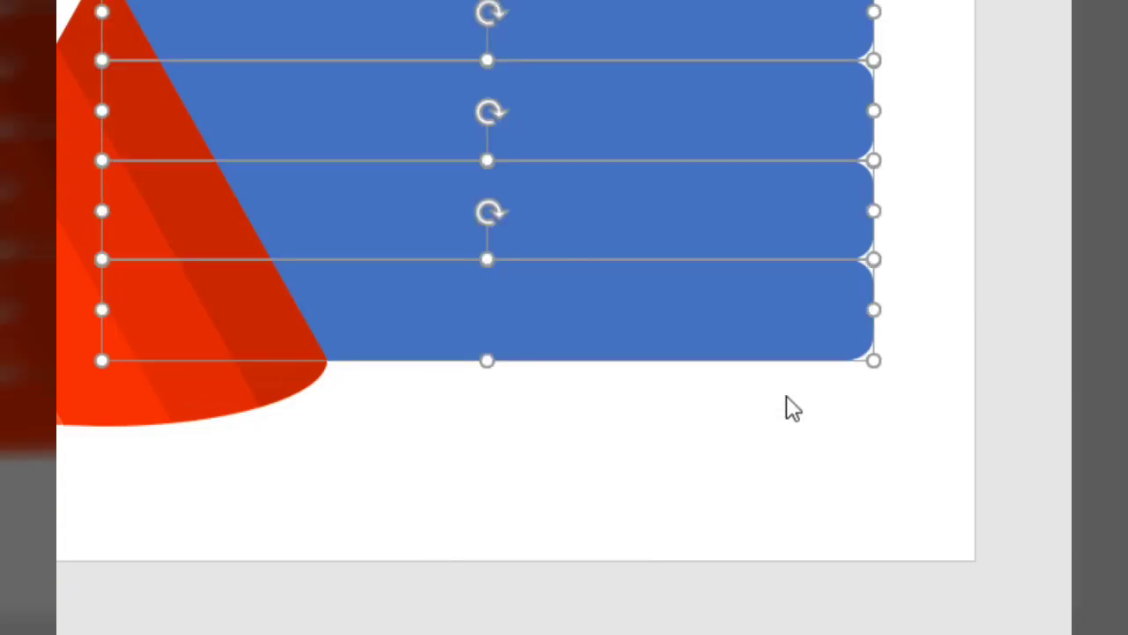
left_click(848, 470)
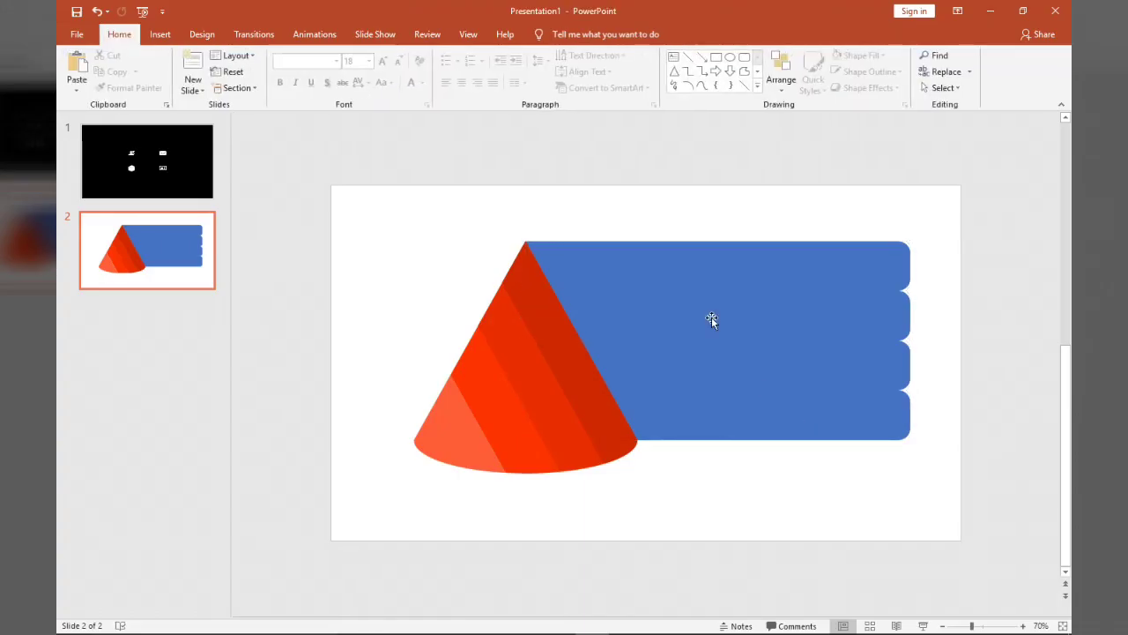
left_click(608, 261)
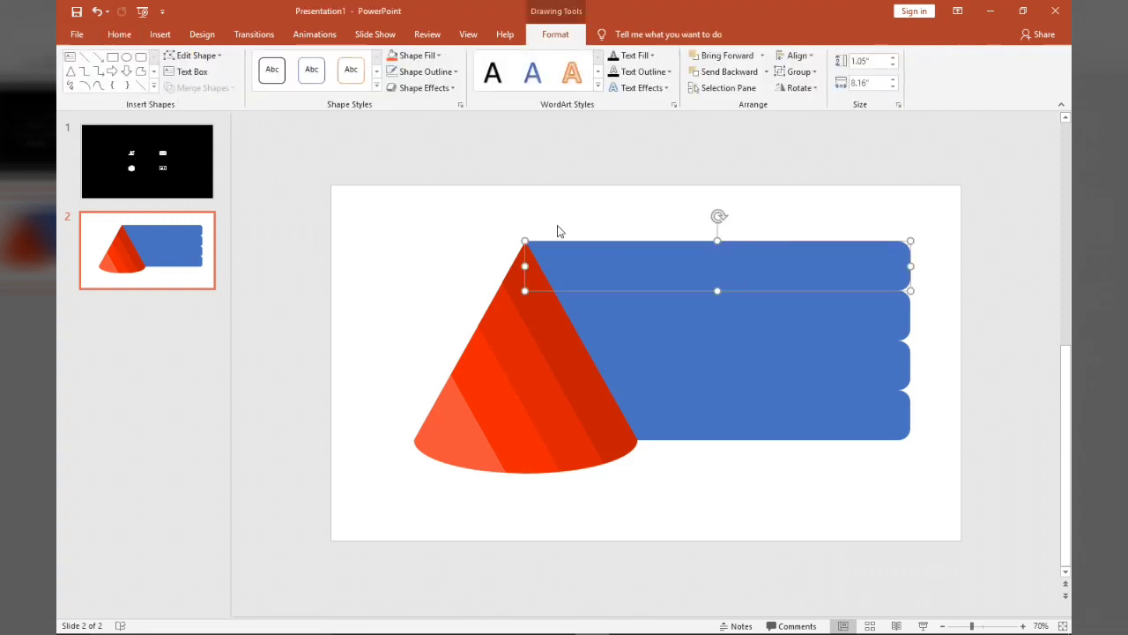
Step: Fill the four bars with recent red shades, dark red at top down to coral at bottom
left_click(423, 54)
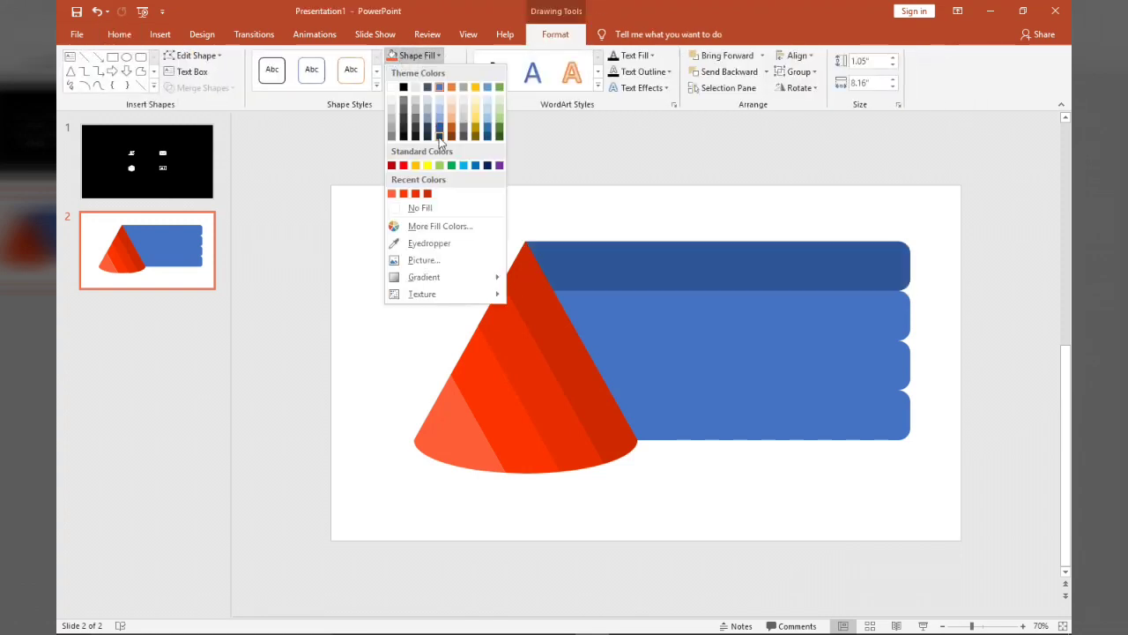
left_click(427, 194)
left_click(673, 308)
left_click(429, 56)
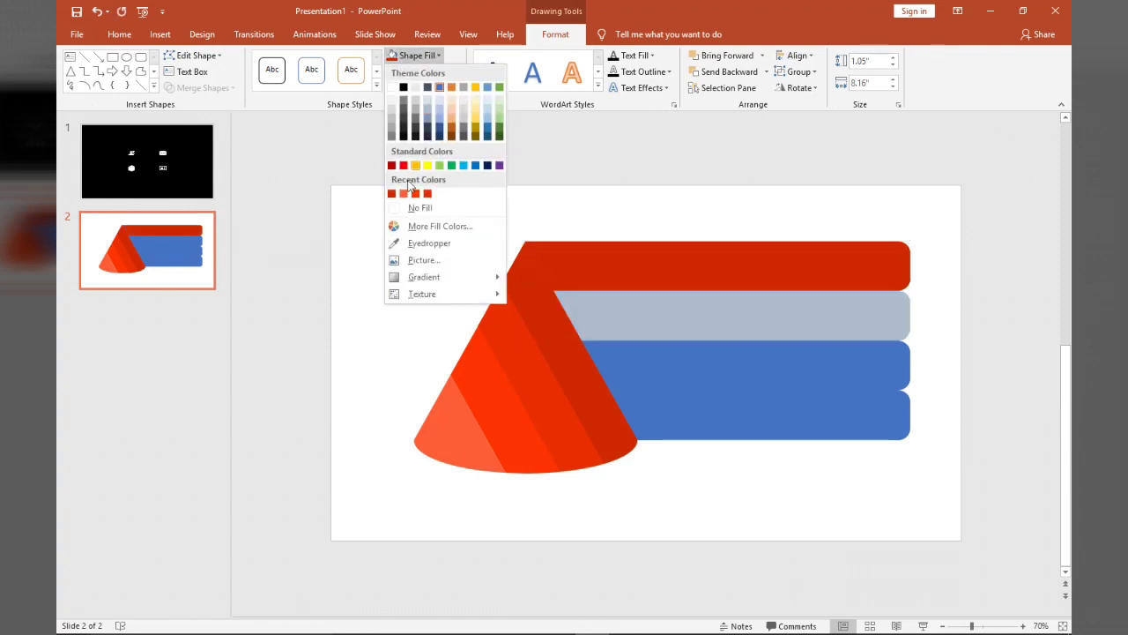
left_click(415, 193)
left_click(659, 367)
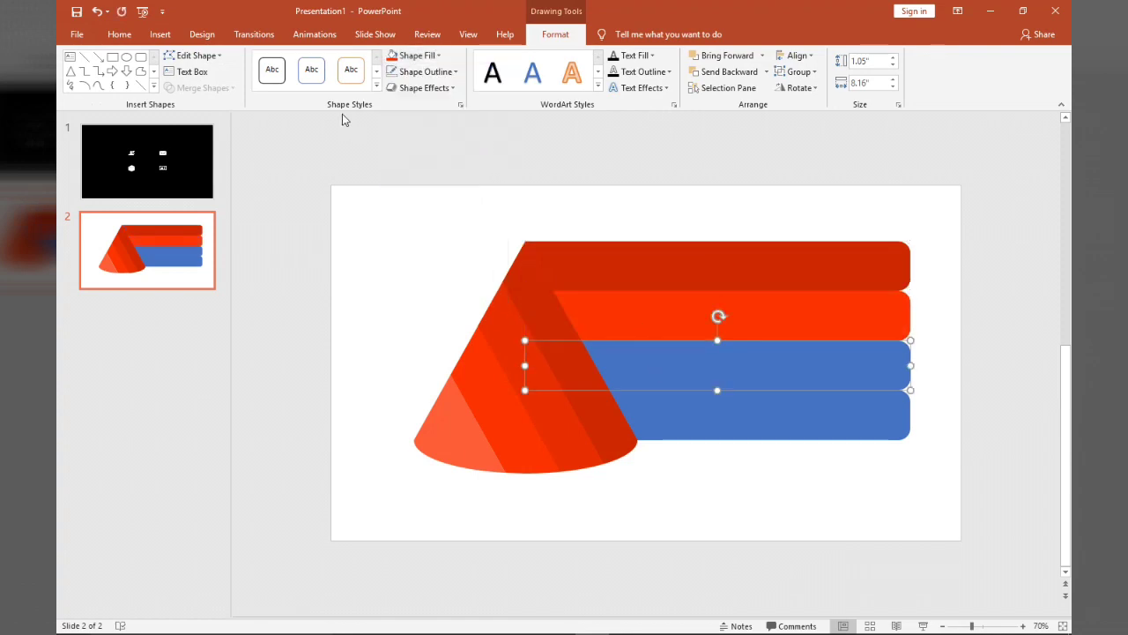
left_click(414, 56)
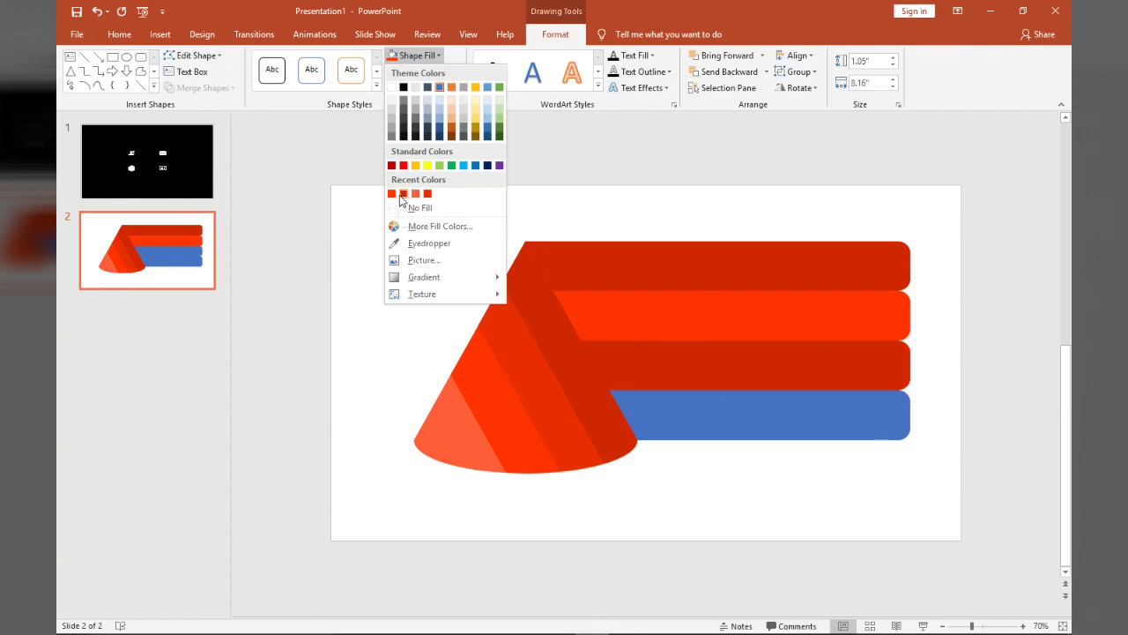
left_click(402, 195)
left_click(731, 412)
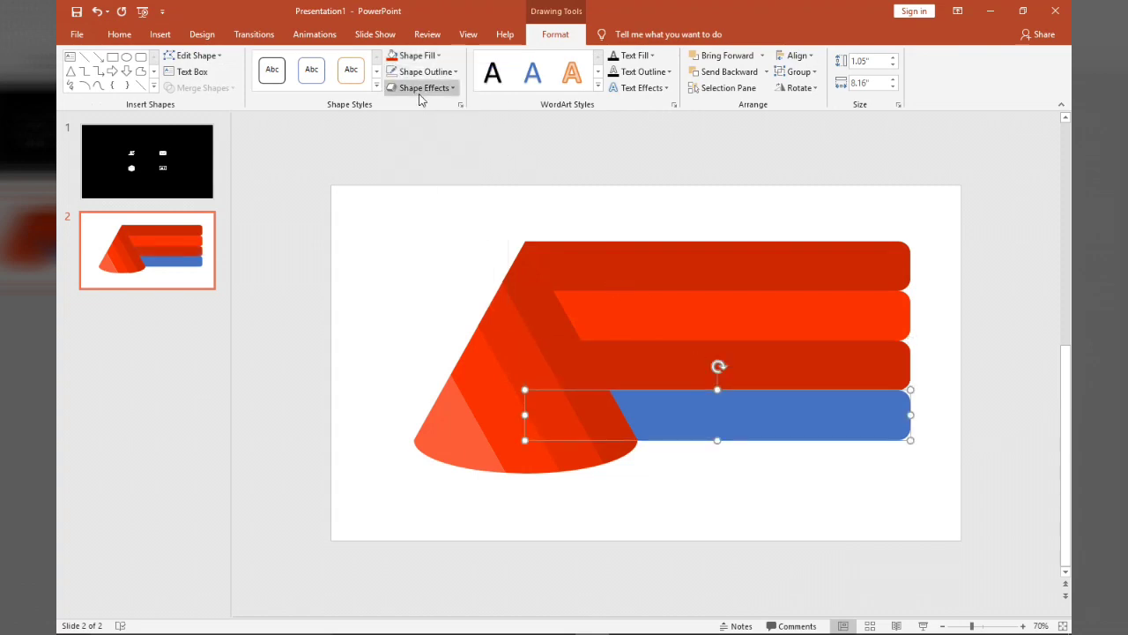
left_click(414, 55)
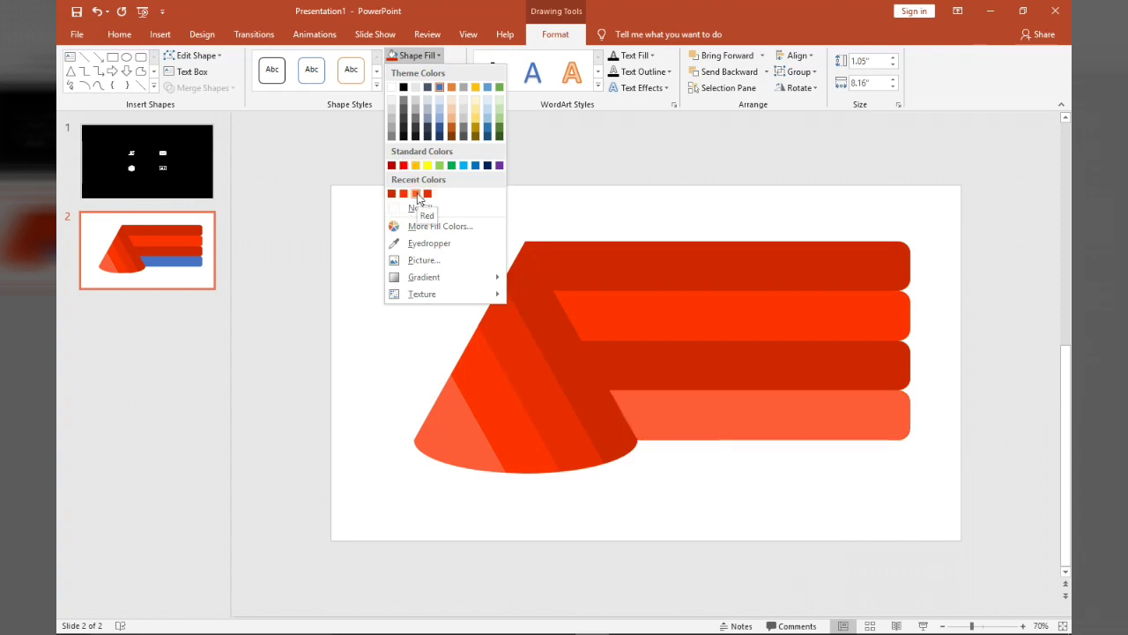
left_click(418, 194)
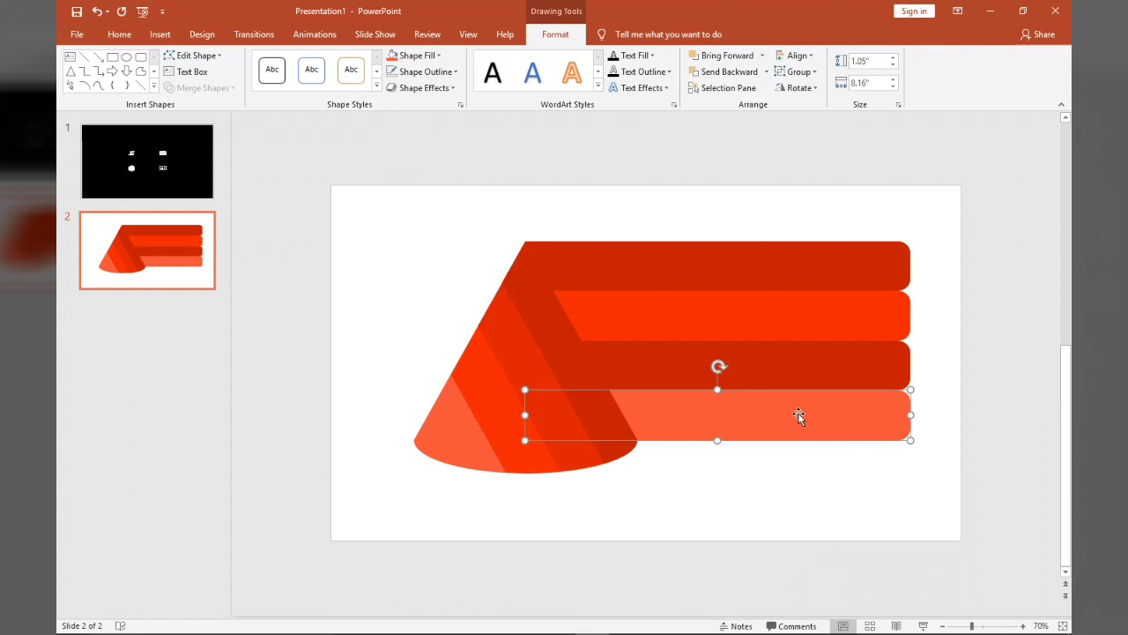
Step: Refill the second bar with a deeper red and the third with bright red
left_click(771, 368)
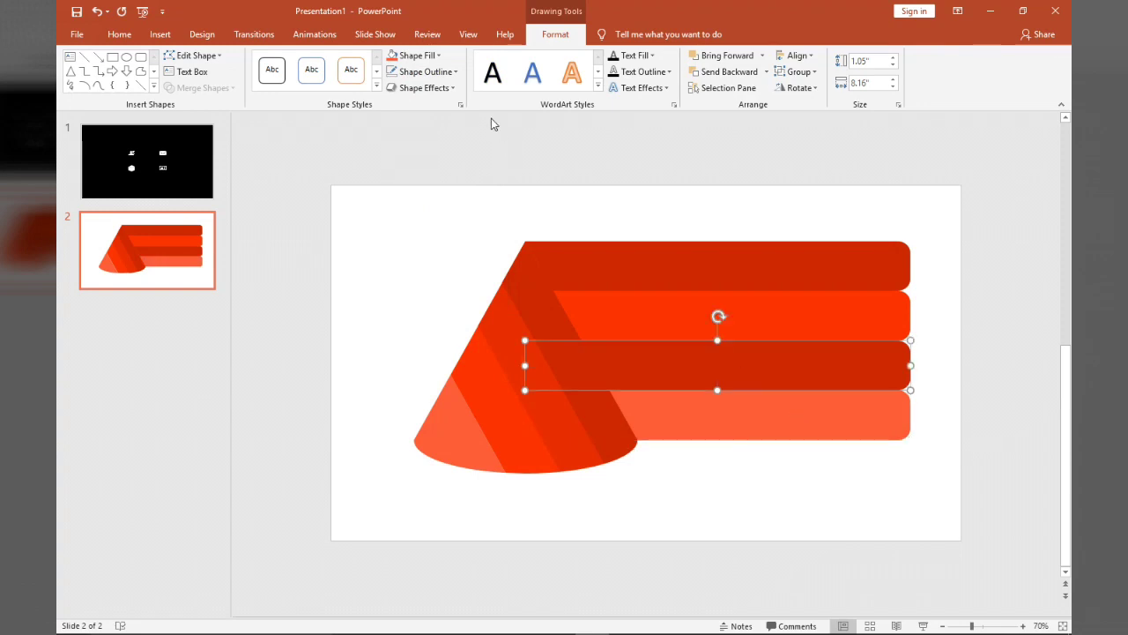
left_click(412, 57)
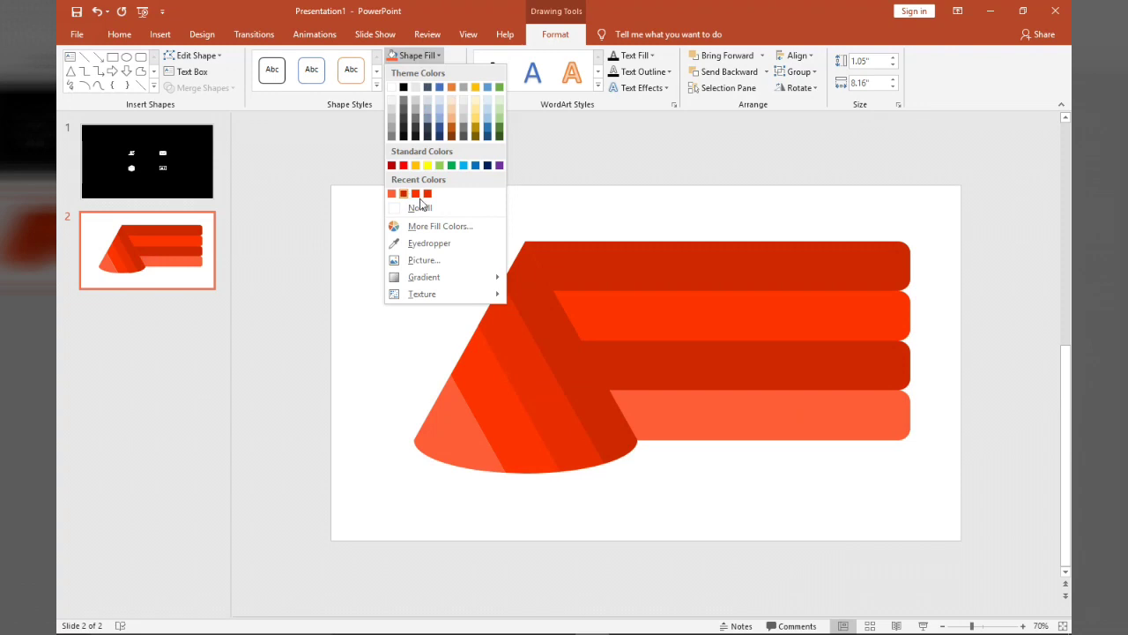
left_click(886, 481)
left_click(765, 305)
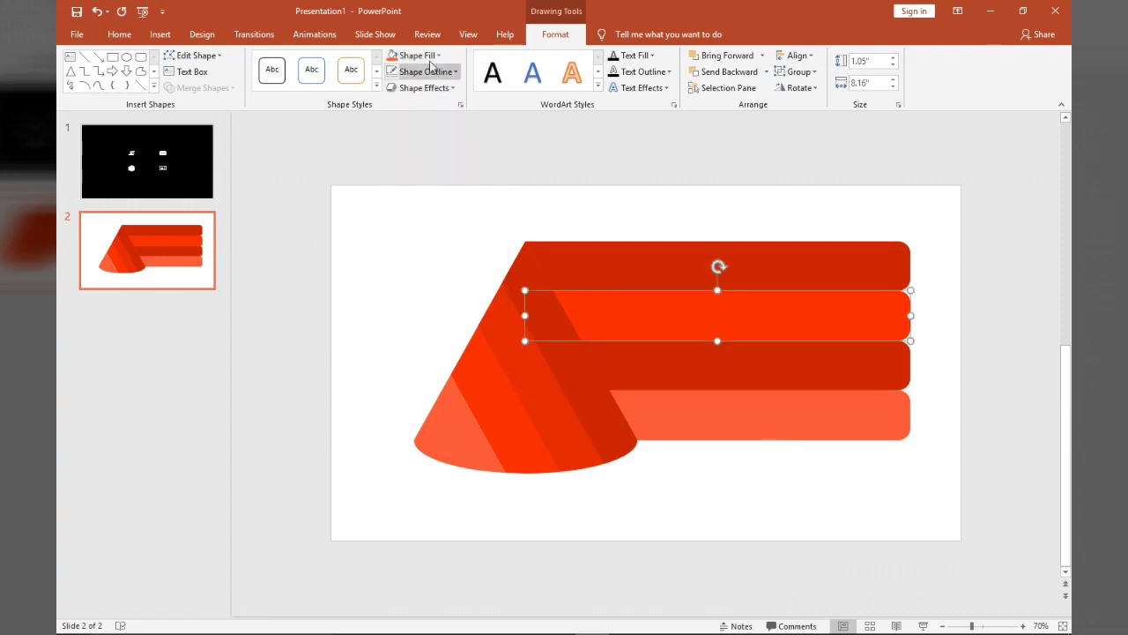
left_click(417, 56)
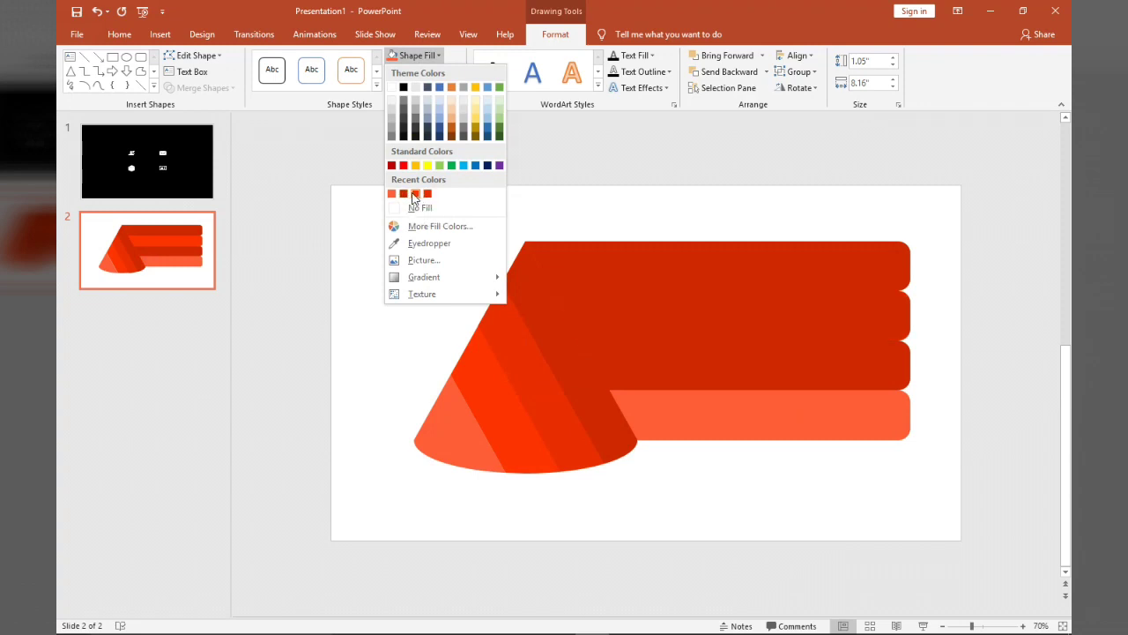
left_click(427, 193)
left_click(696, 367)
left_click(407, 56)
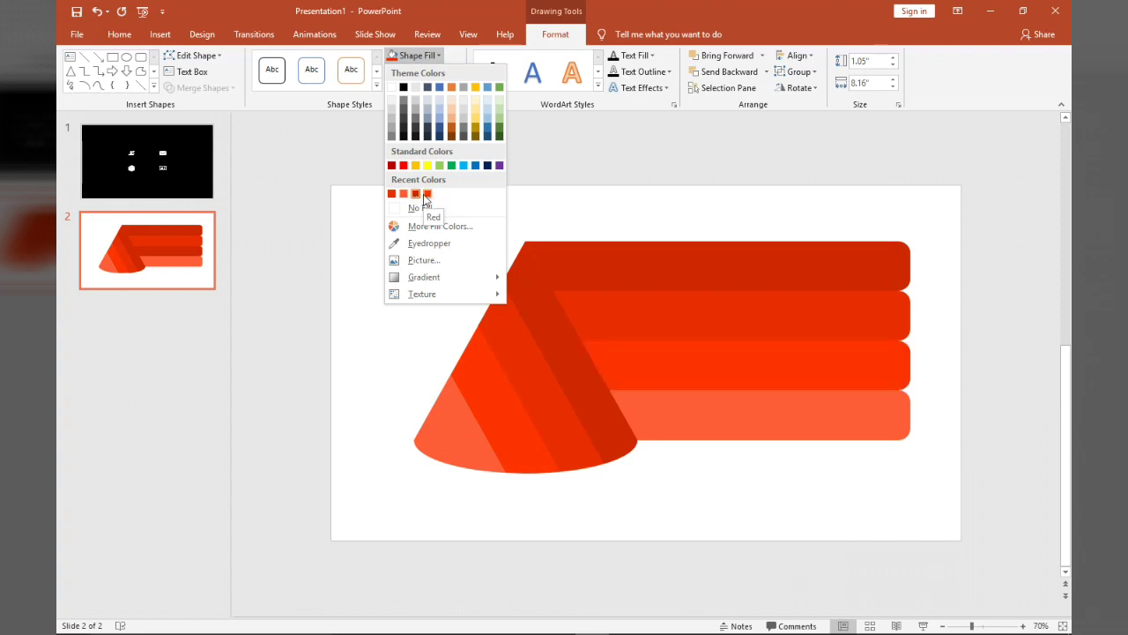
left_click(427, 194)
left_click(704, 474)
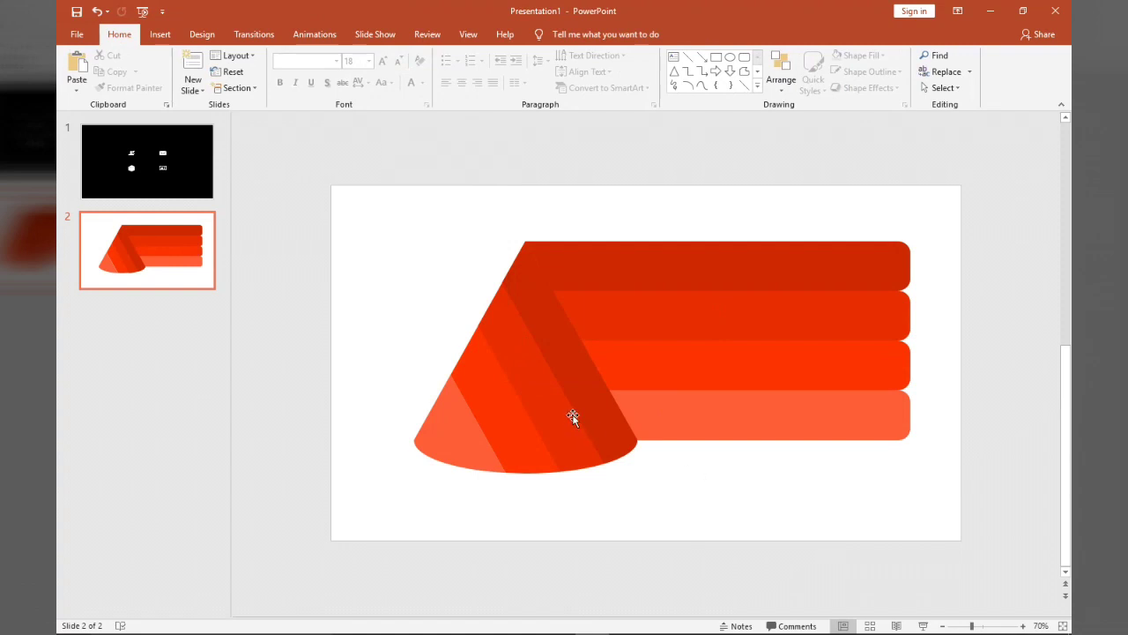
Step: Give the cone's right stripe an Outer Offset shadow with size 101%
left_click(603, 405)
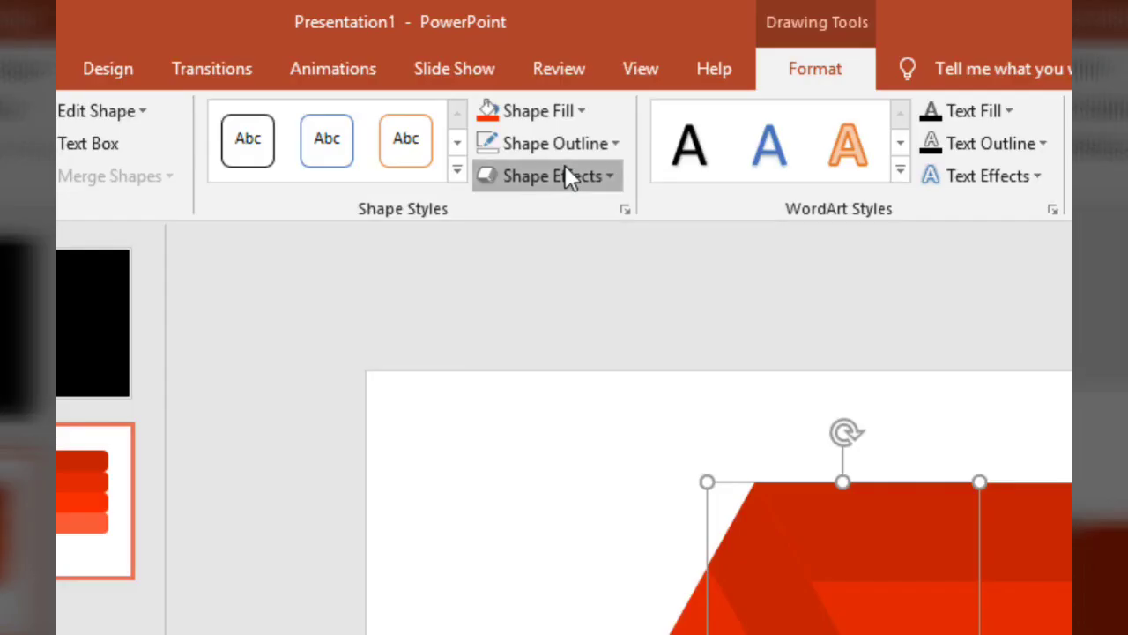
left_click(431, 89)
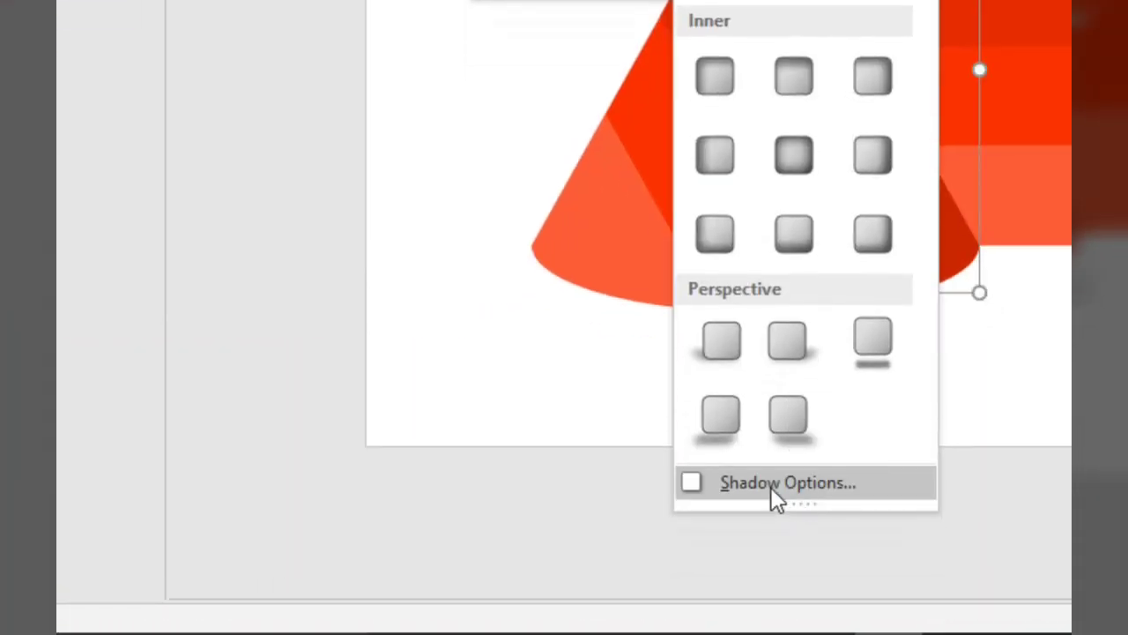
left_click(772, 491)
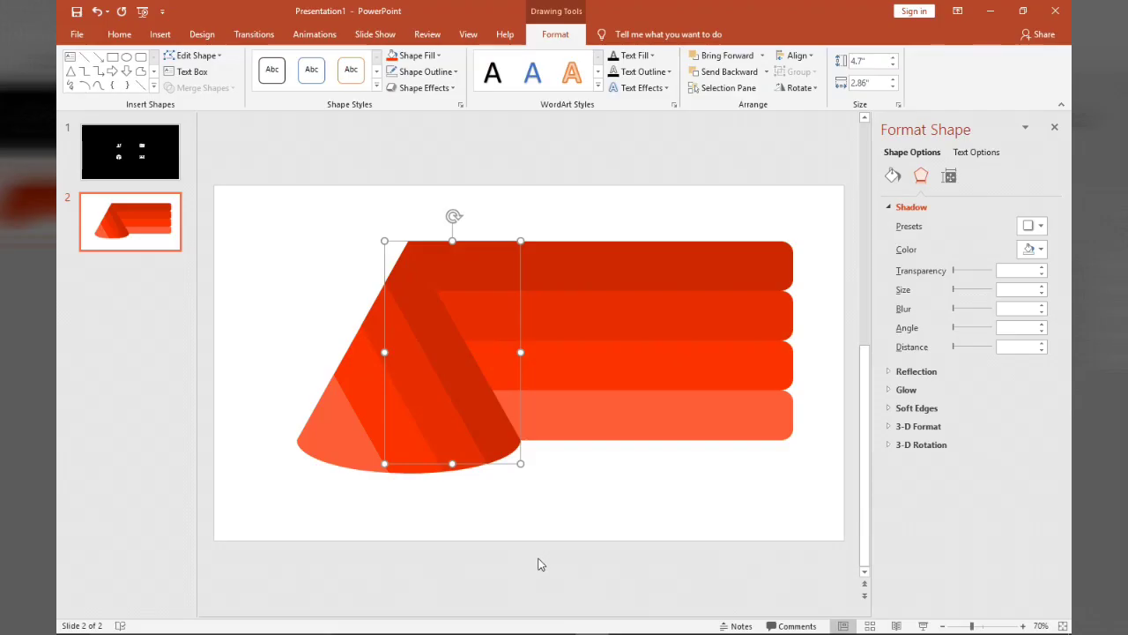
left_click(1036, 231)
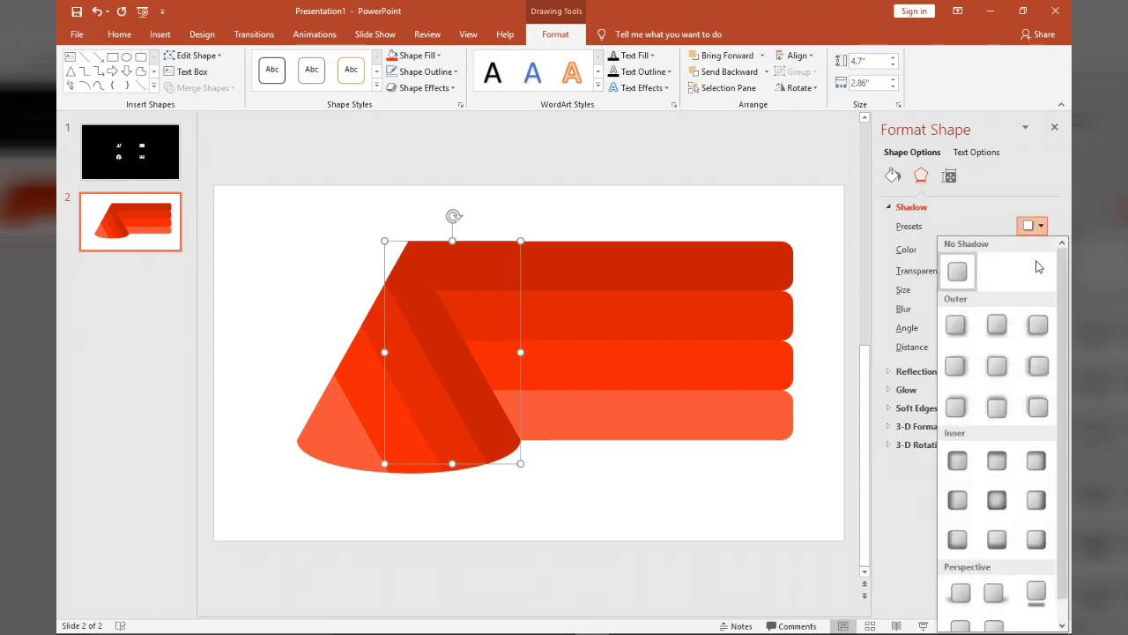
left_click(956, 365)
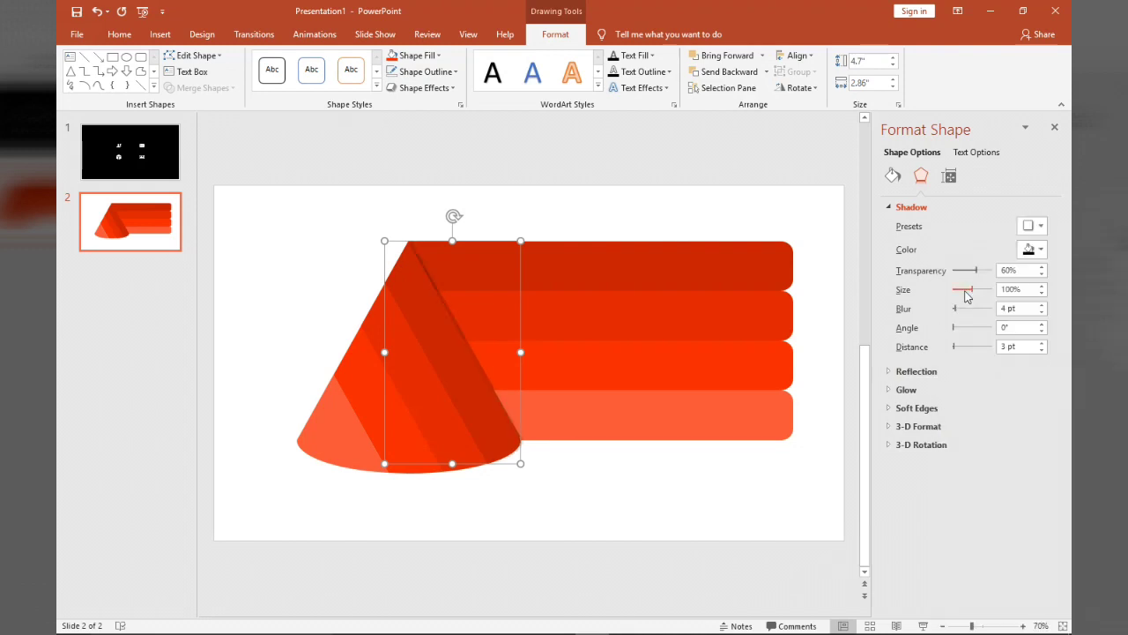
left_click(1041, 286)
left_click(1041, 285)
left_click(1041, 286)
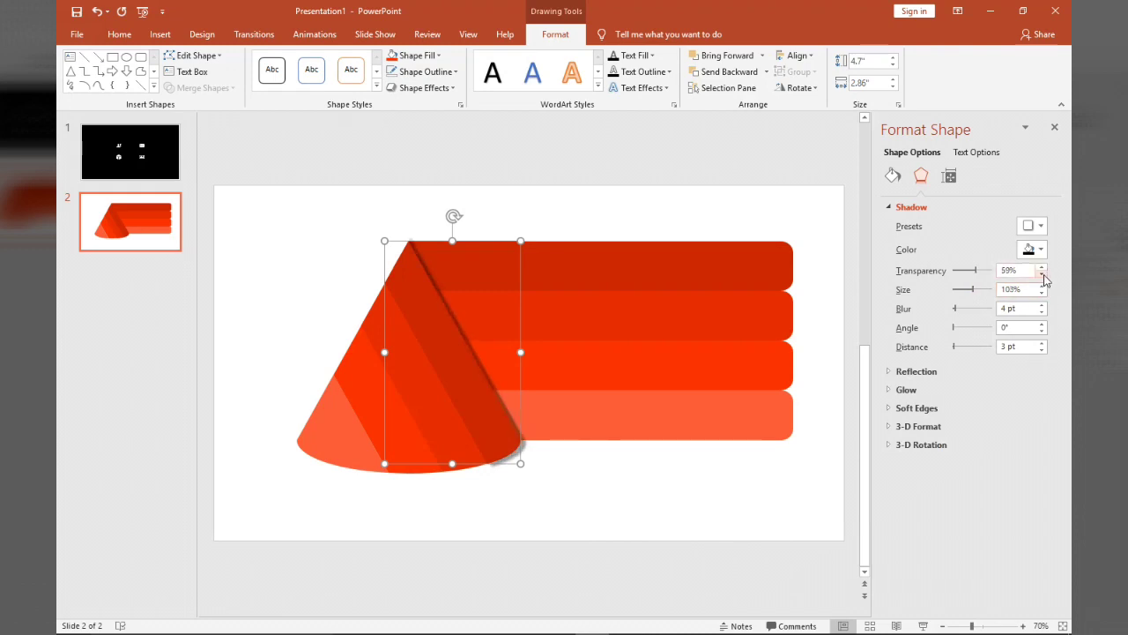
left_click(1043, 293)
left_click(1043, 293)
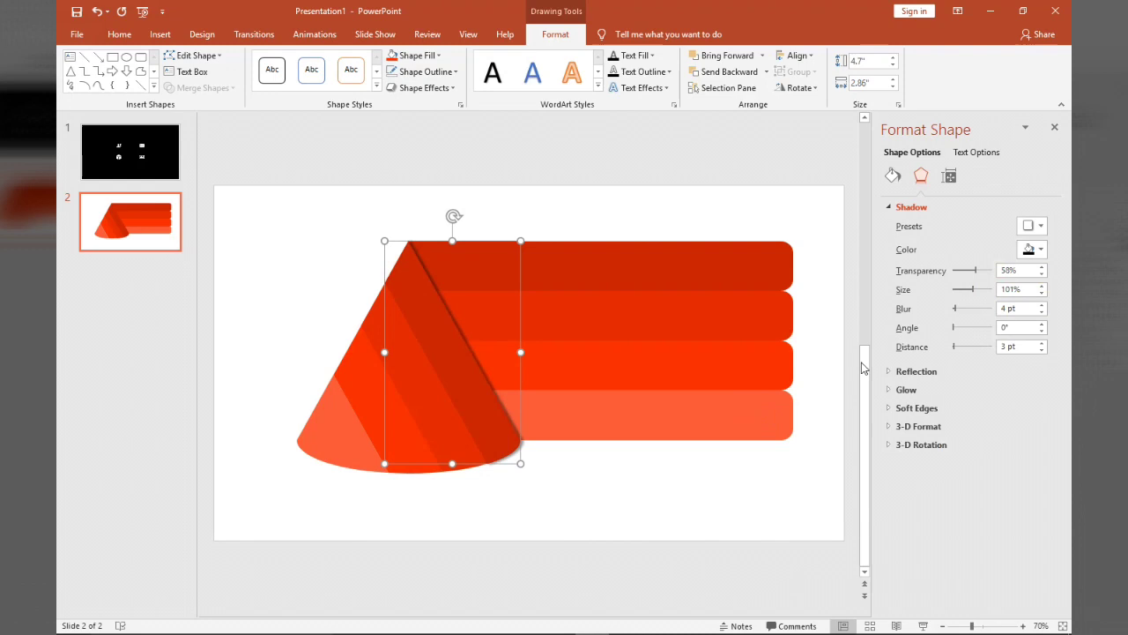
left_click(1054, 127)
left_click(685, 496)
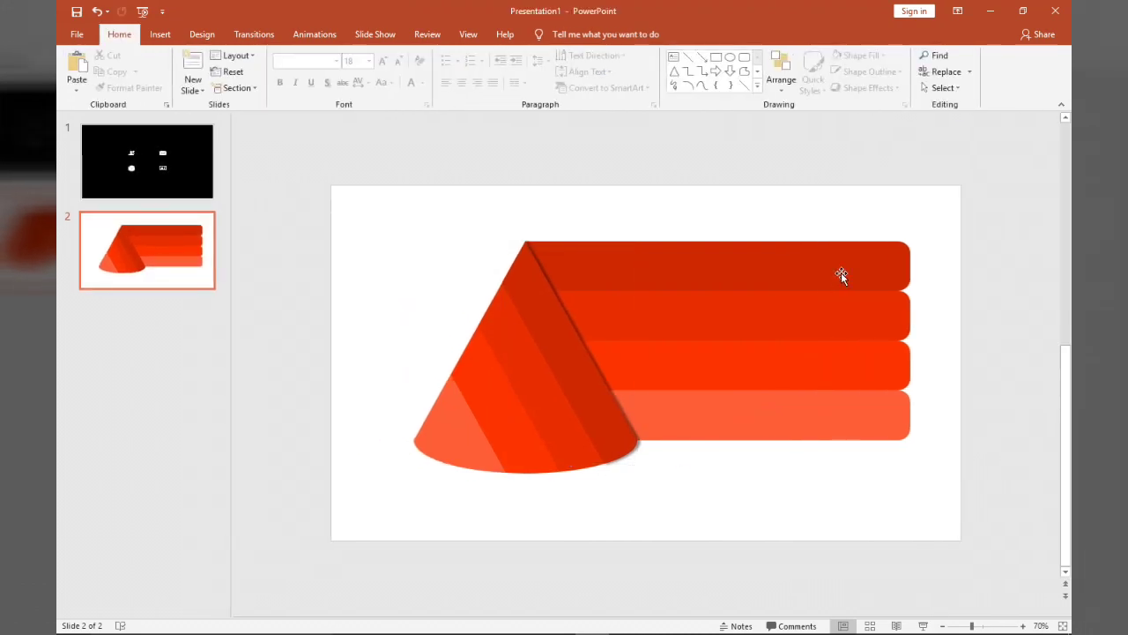
Step: Draw a text box just above the slide and set its font to Arial
left_click(574, 350)
left_click(409, 191)
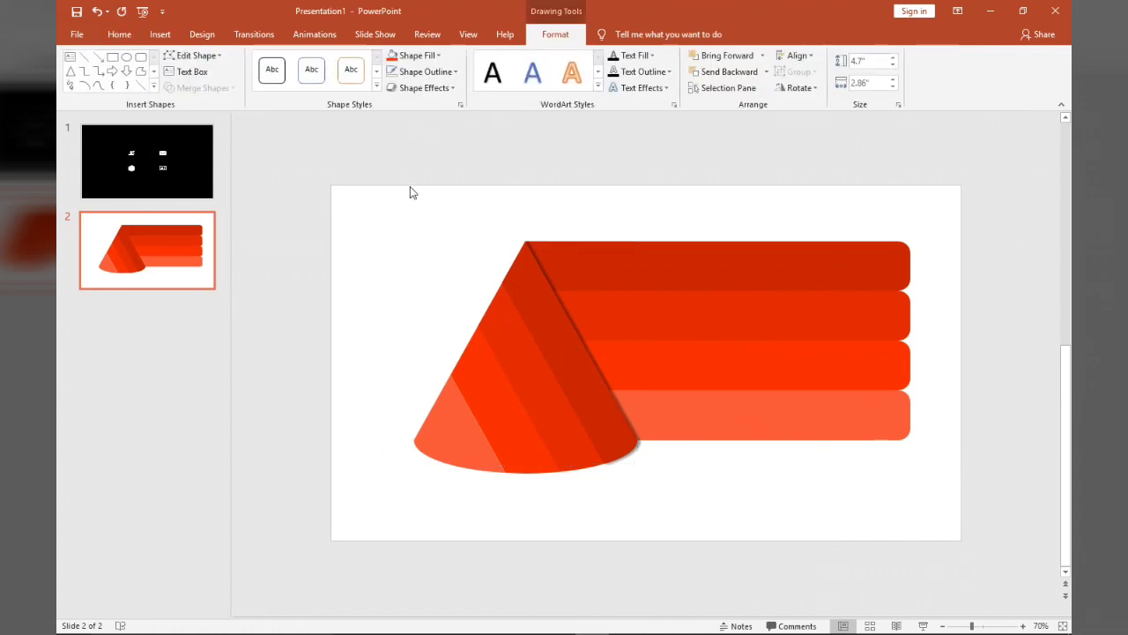
left_click(673, 58)
left_click_drag(620, 150, 685, 179)
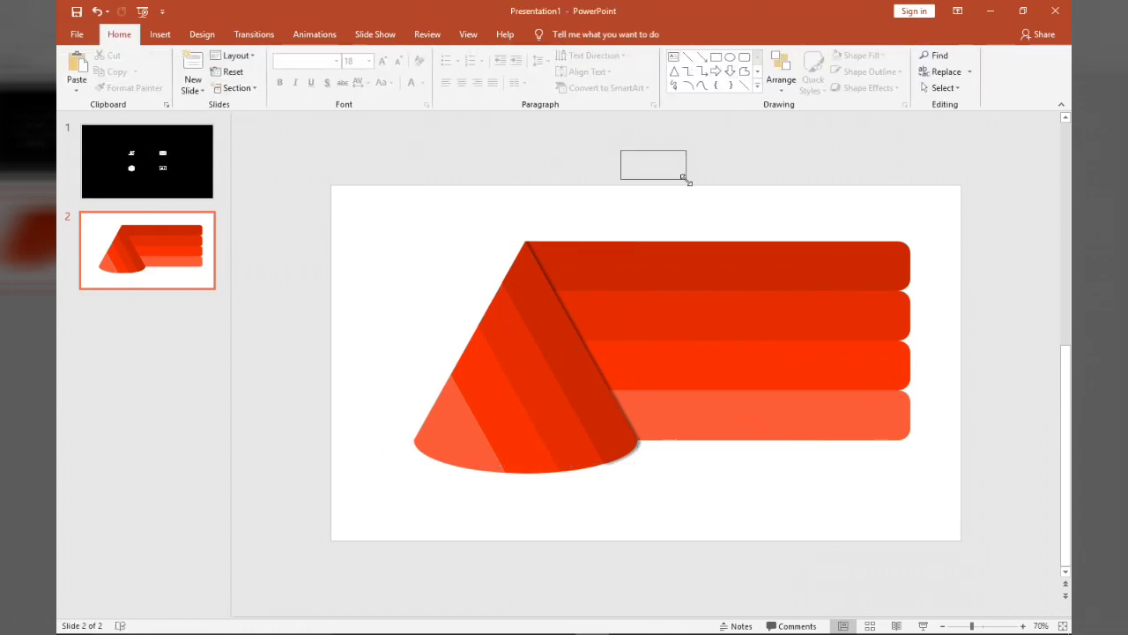
left_click(387, 64)
left_click(387, 63)
left_click(387, 64)
left_click(387, 63)
left_click(300, 60)
type("Ar")
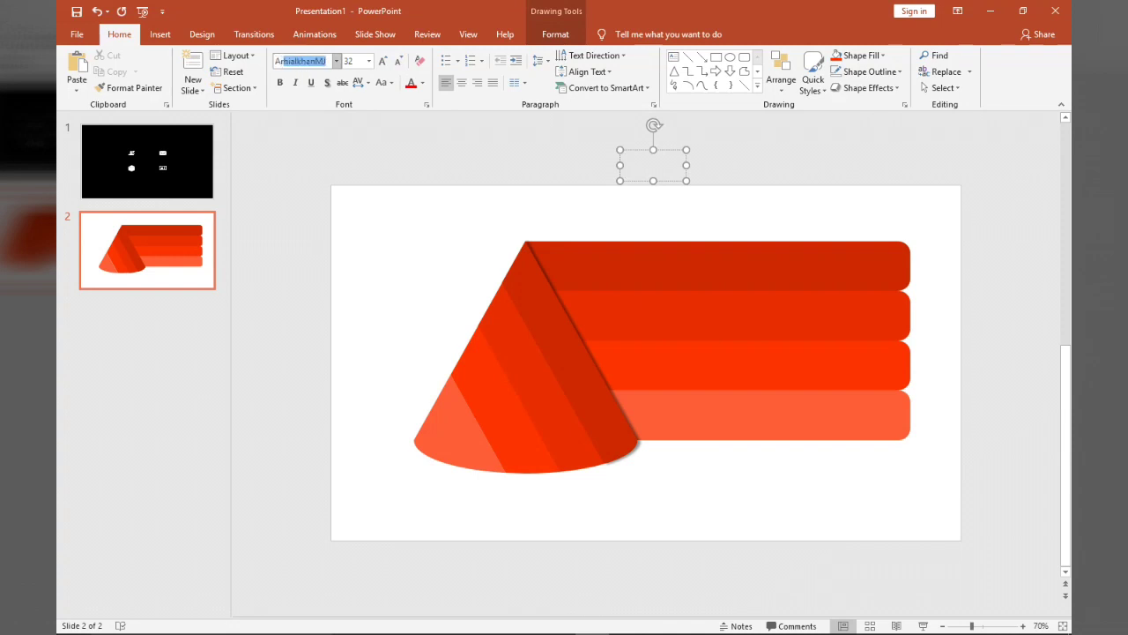
type("ial")
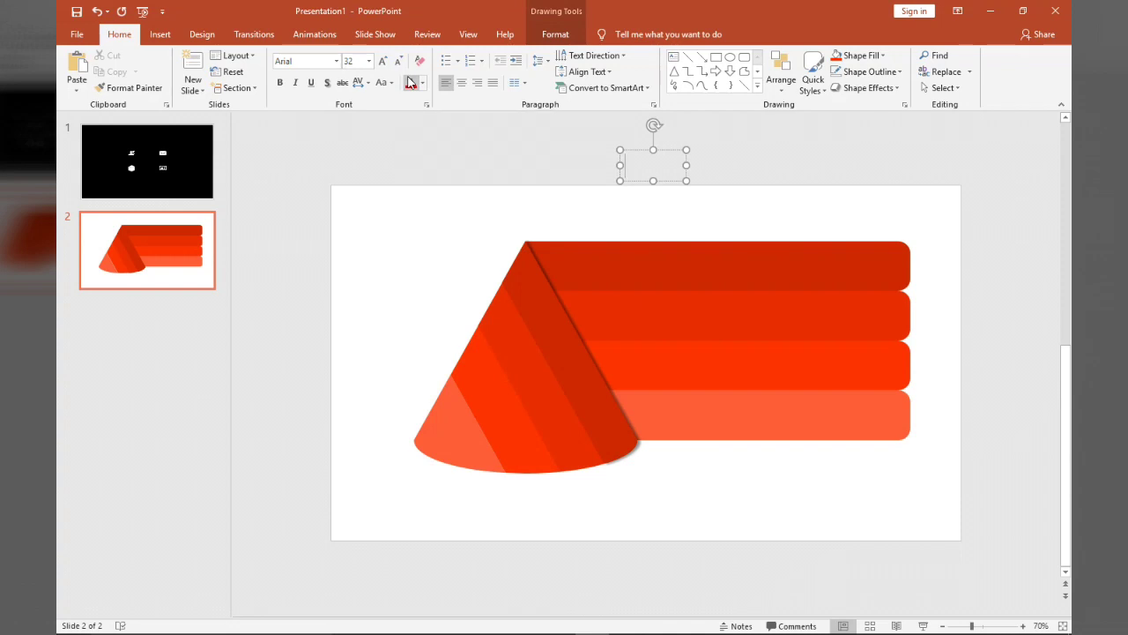
Step: Make the number 1 size 54 and white
key("ctrl+a")
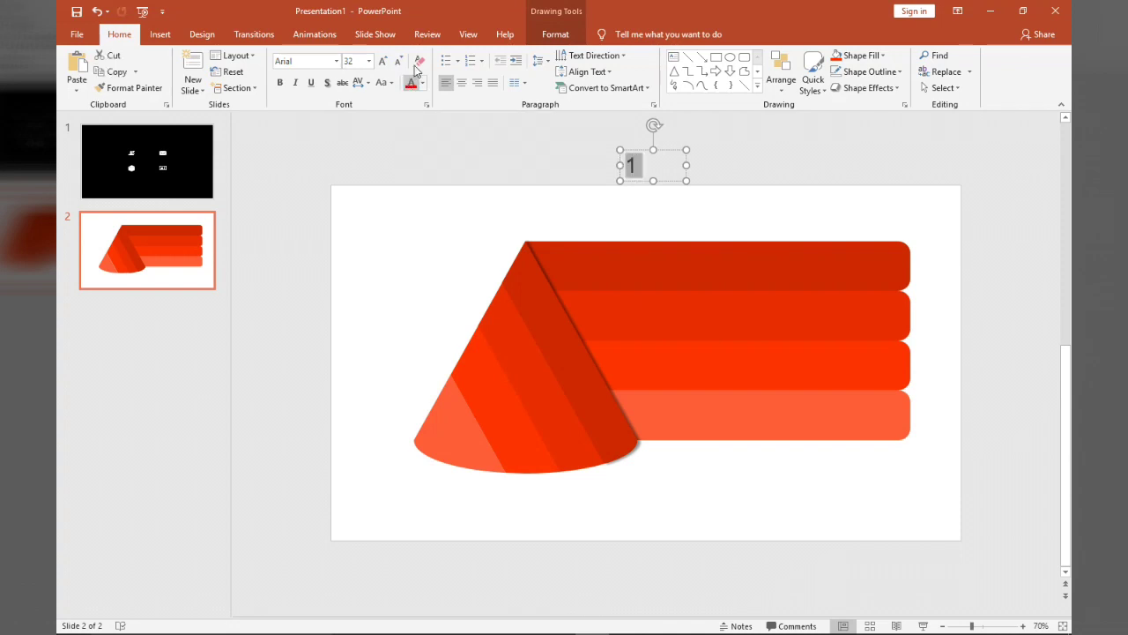
left_click(383, 61)
left_click(383, 61)
left_click(383, 61)
left_click(385, 62)
left_click(385, 62)
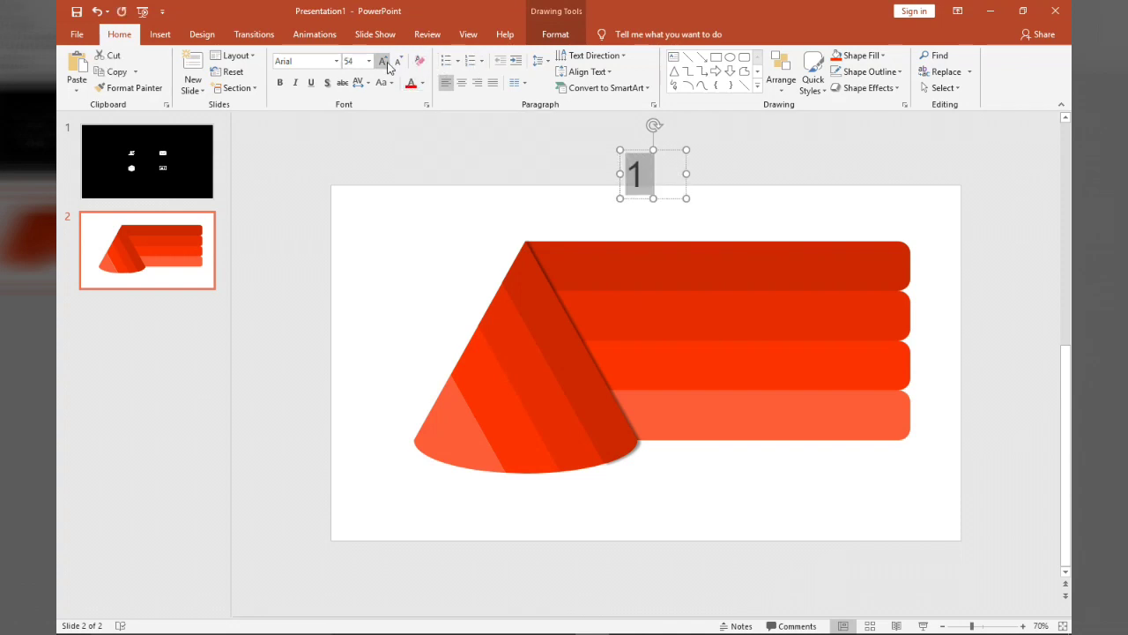
left_click(422, 83)
left_click(418, 116)
left_click(484, 197)
Step: Place the 1 on the cone's dark back stripe and duplicate it onto the next stripe
left_click(654, 176)
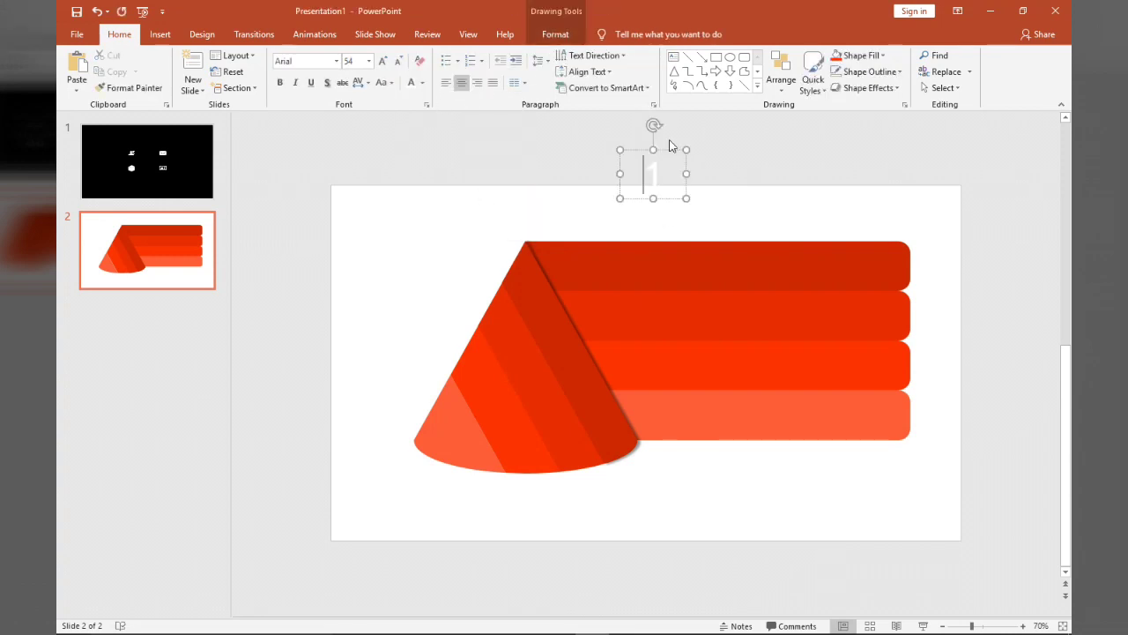
left_click_drag(642, 149, 555, 320)
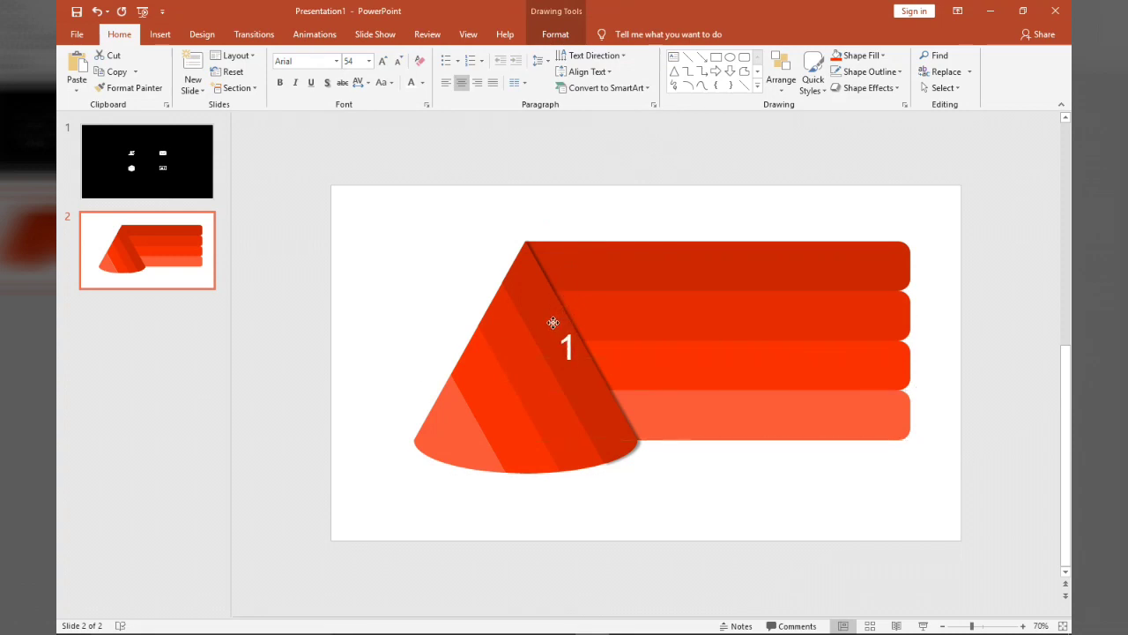
mouse_move(552, 321)
left_mouse_down()
mouse_move(697, 457)
mouse_move(525, 353)
left_mouse_up()
left_click_drag(525, 354, 522, 351)
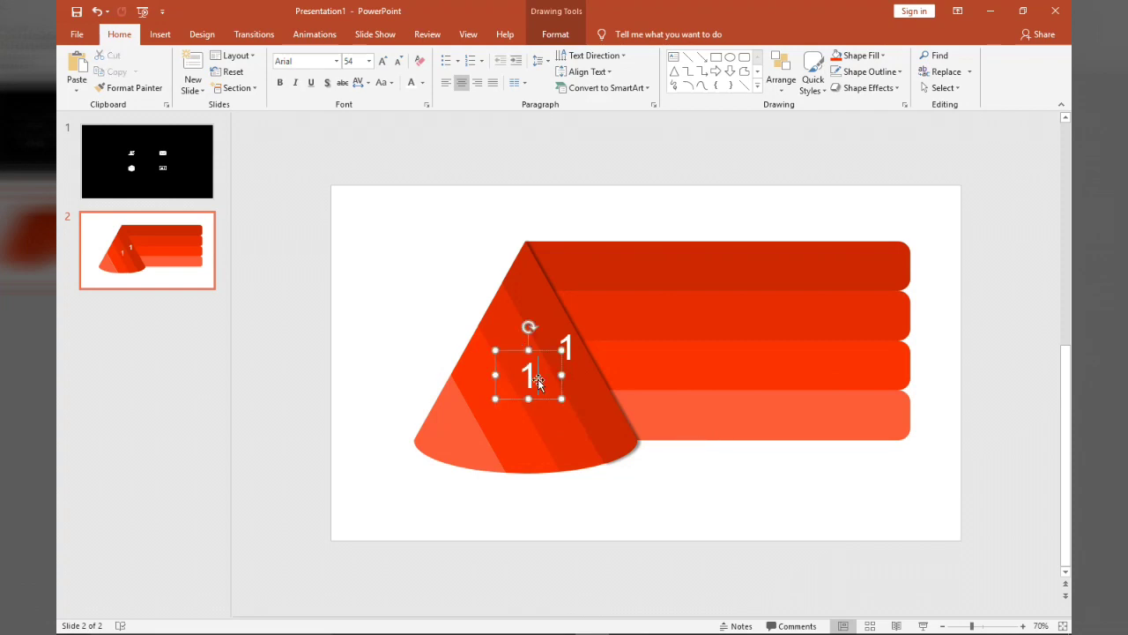
type("2")
Step: Duplicate the number down the cone as 3 and 4 on the lighter stripes
left_click(510, 352)
left_click_drag(504, 354, 483, 385, "ctrl")
left_click(502, 408)
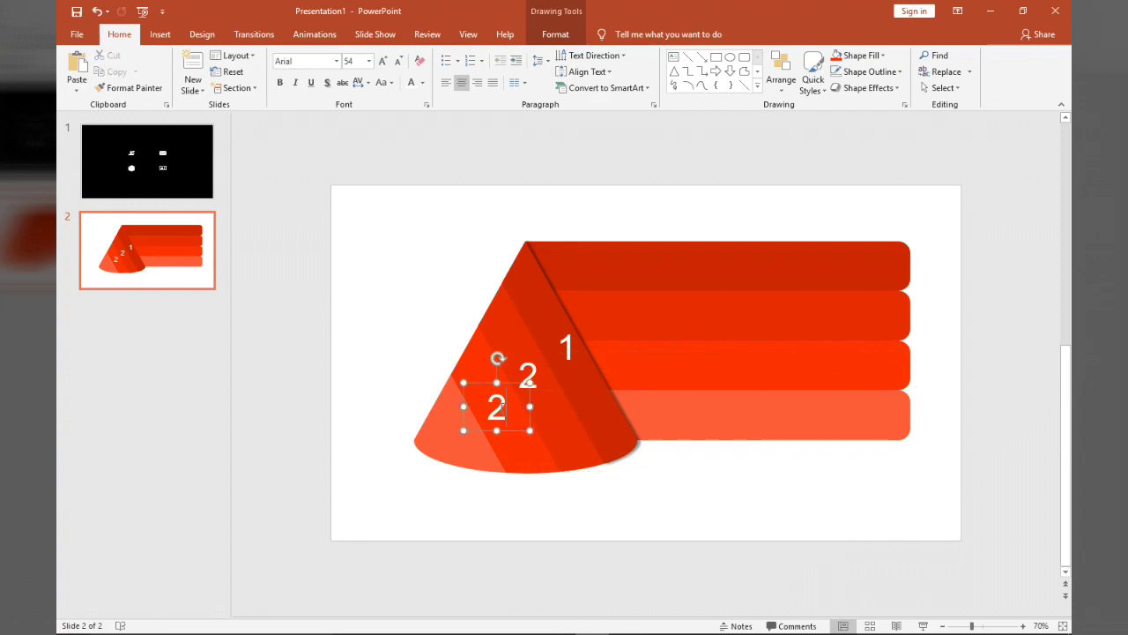
key("BackSpace")
type("3")
left_click(514, 384)
left_click_drag(508, 387, 470, 413)
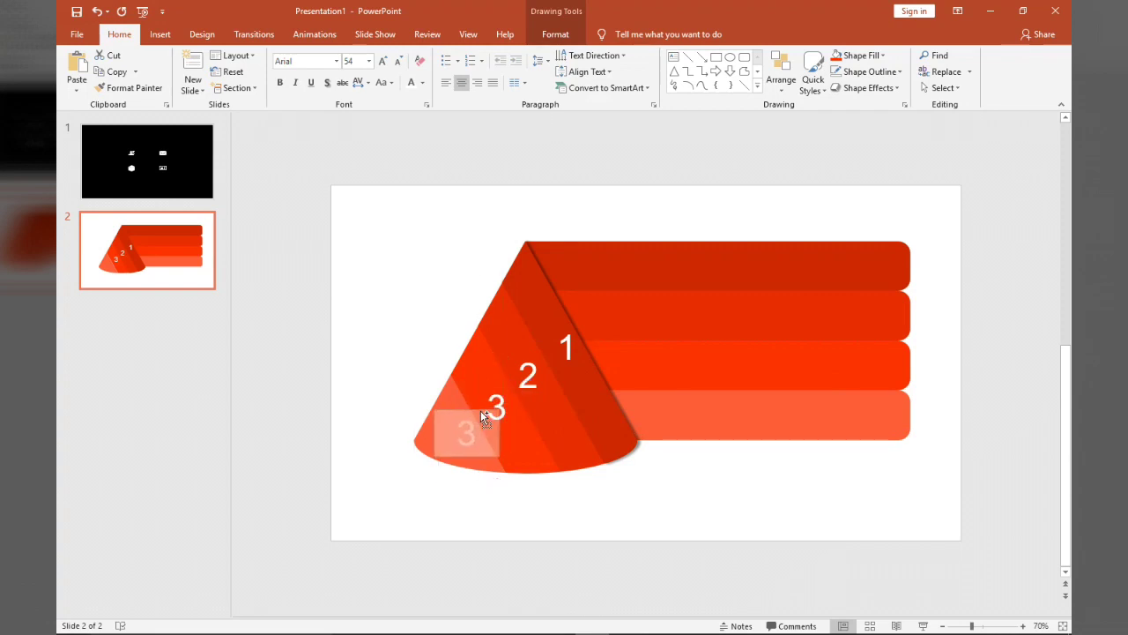
left_click(462, 433)
key("BackSpace")
type("4")
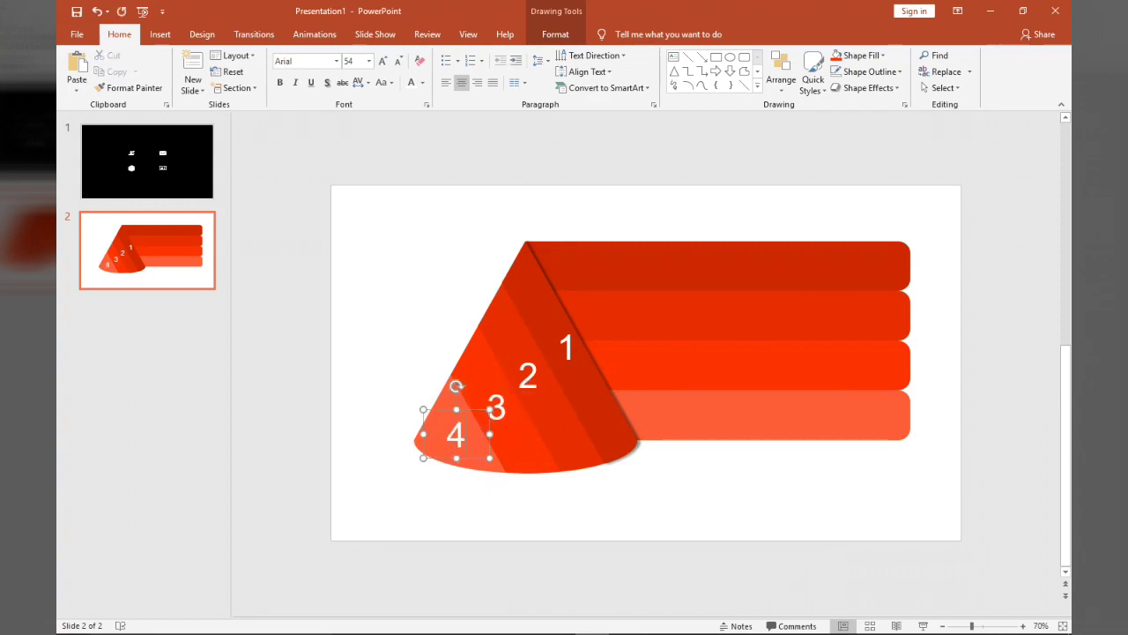
left_click(608, 510)
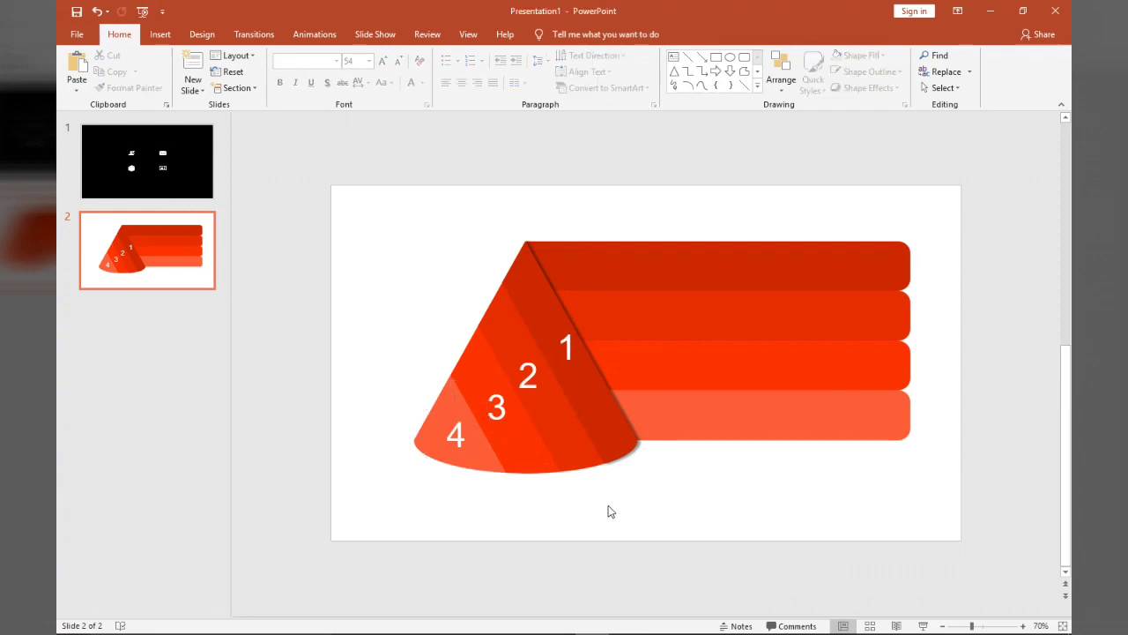
left_click(141, 161)
Step: Paste the person icon from slide 1 at the top bar's right end
left_click(582, 316)
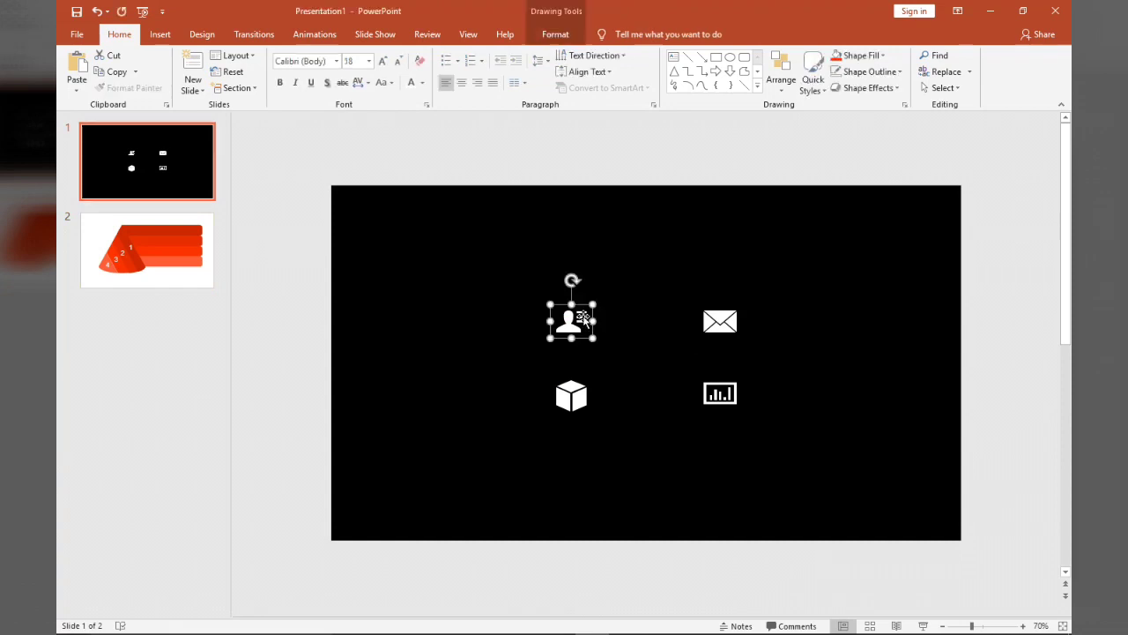
left_click(162, 253)
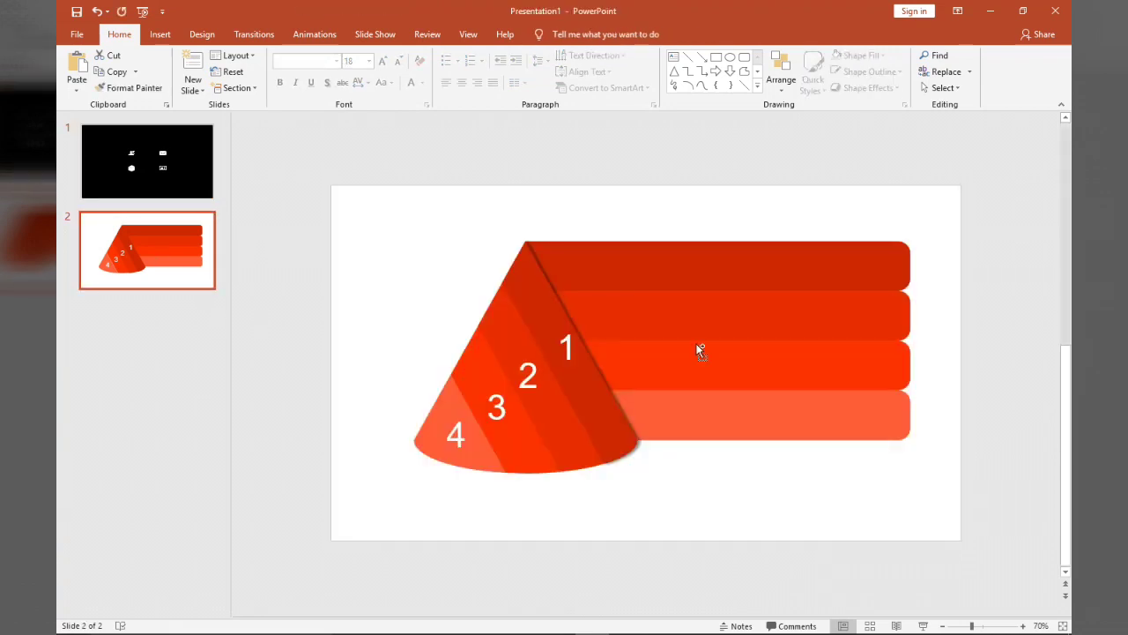
key("ctrl+v")
left_click_drag(563, 304, 868, 249)
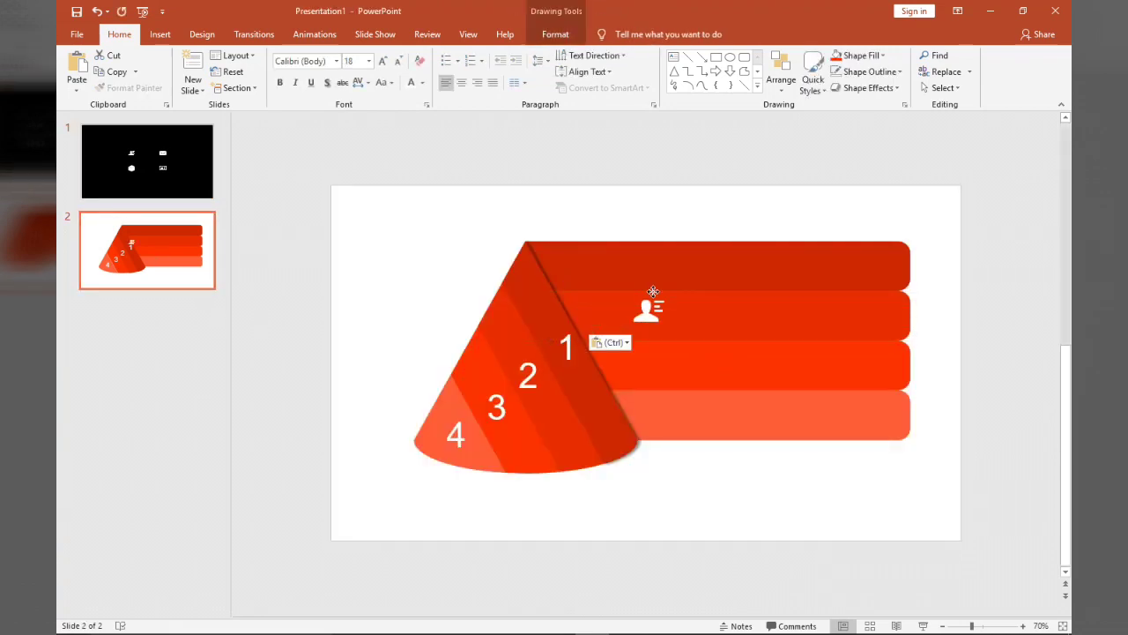
left_click_drag(868, 248, 867, 250)
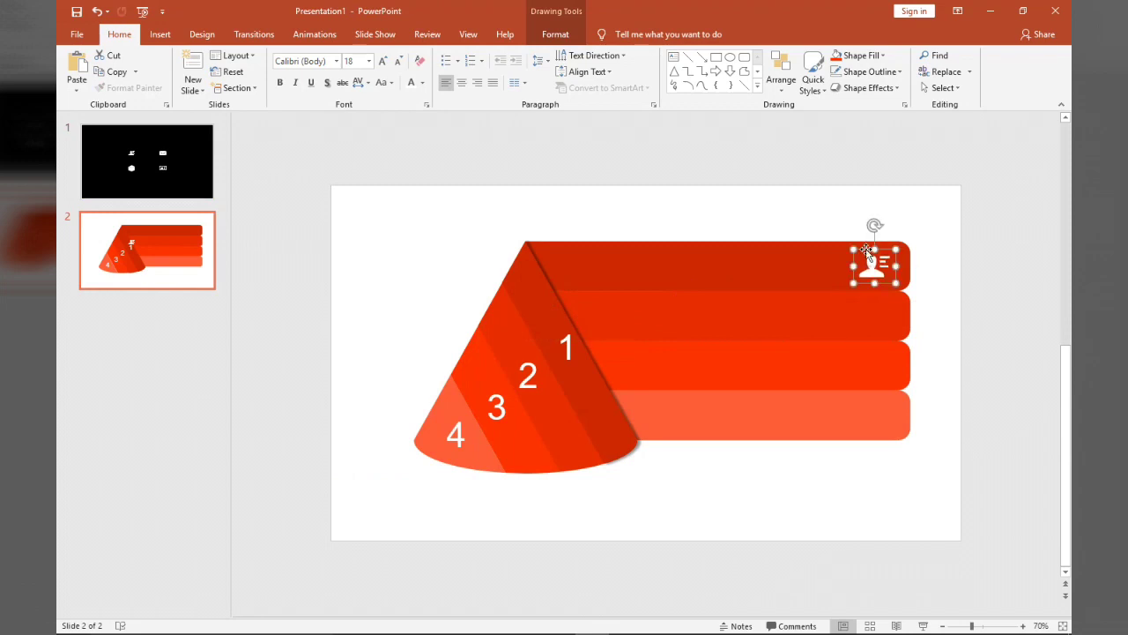
Step: Copy the envelope icon from slide 1 to the second bar's right end
left_click(147, 161)
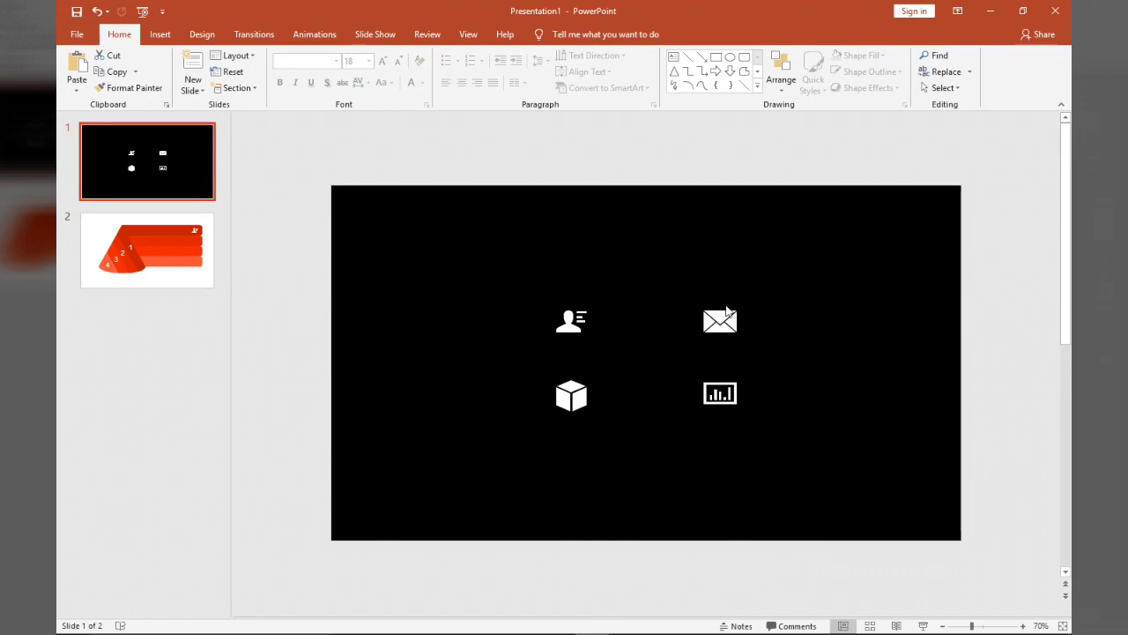
left_click(727, 310)
left_click(143, 243)
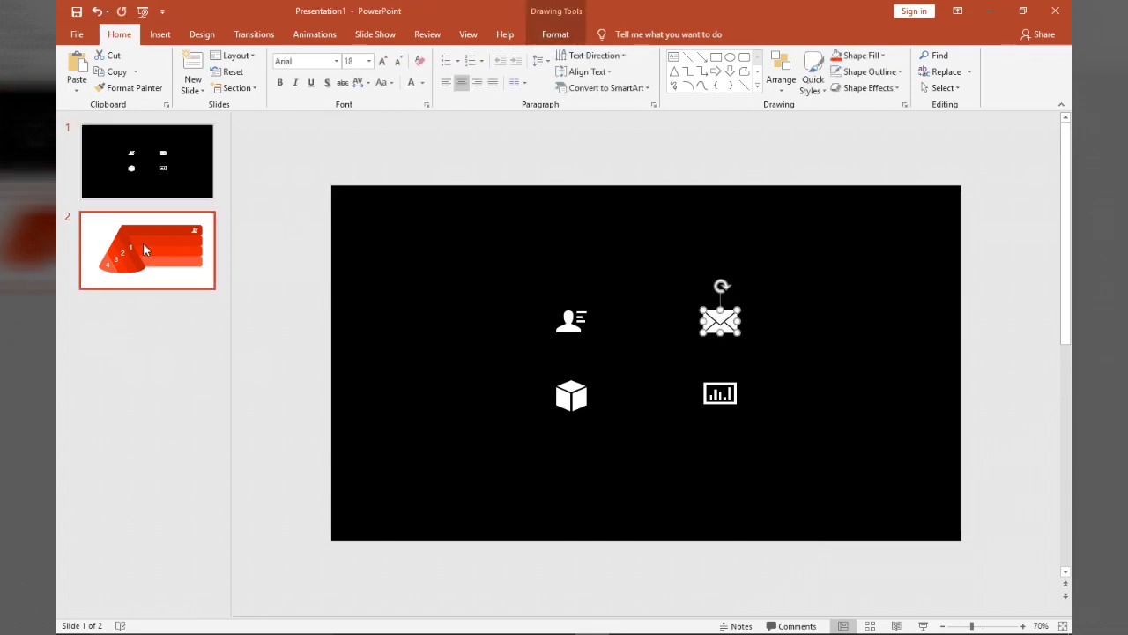
key("ctrl+v")
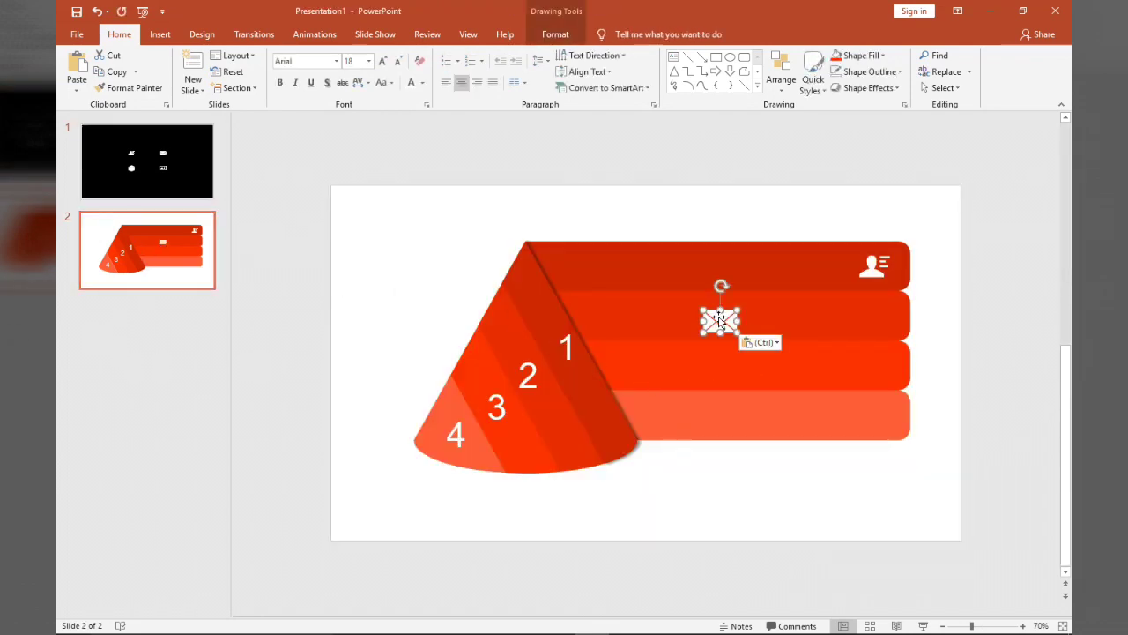
mouse_move(730, 319)
left_mouse_down()
mouse_move(867, 306)
mouse_move(871, 317)
left_mouse_up()
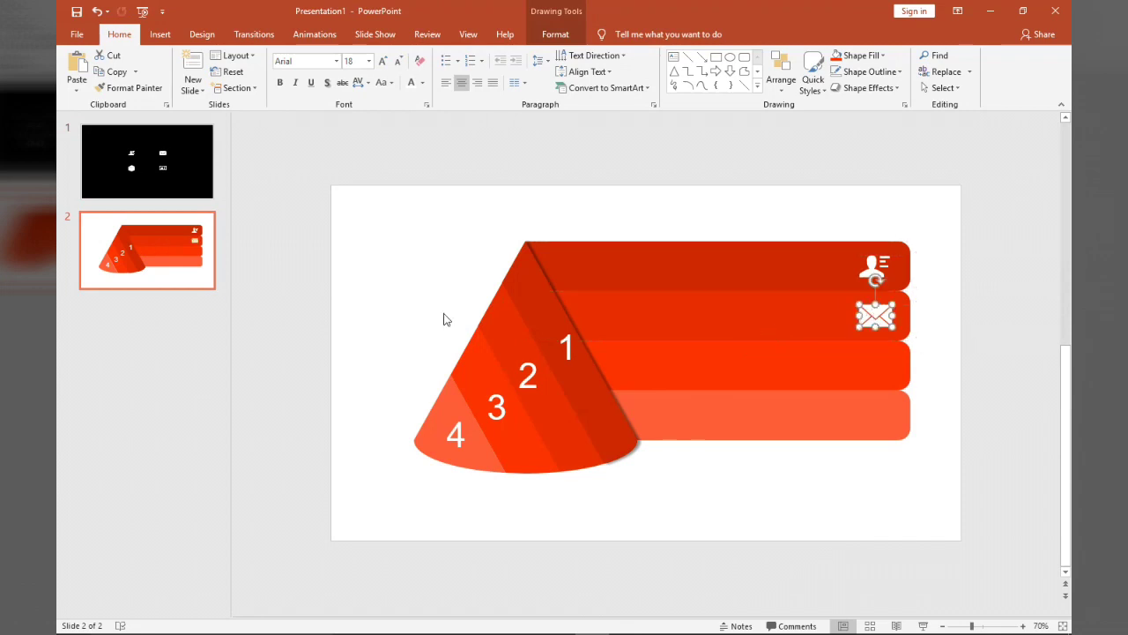
Step: Paste the chart icon from slide 1 onto the cone slide
left_click(146, 161)
left_click(740, 393)
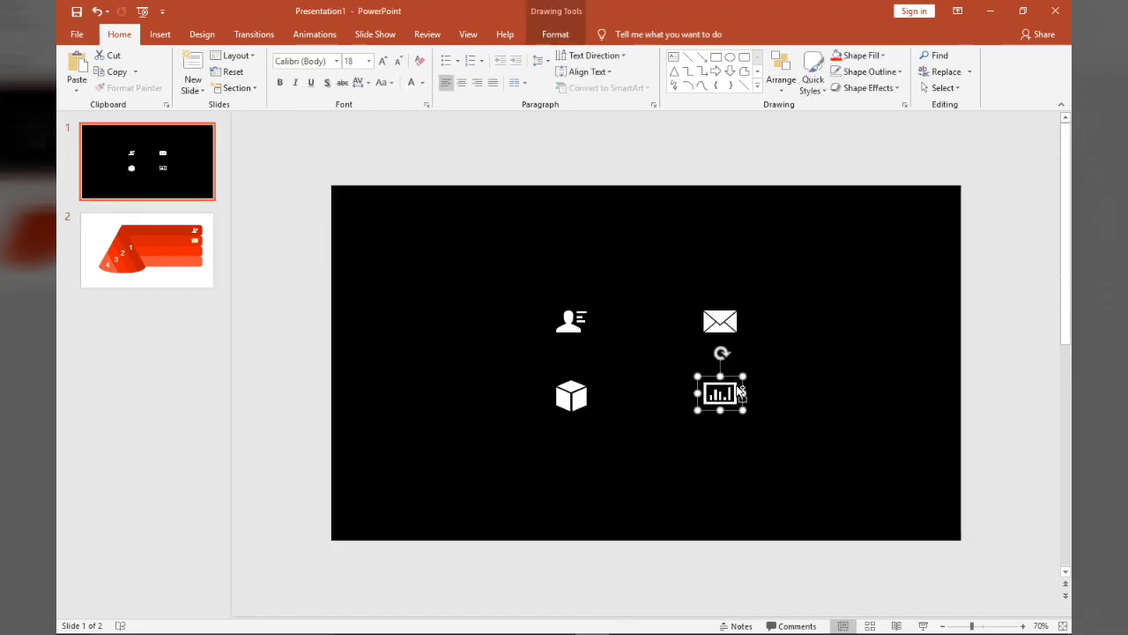
left_click(148, 276)
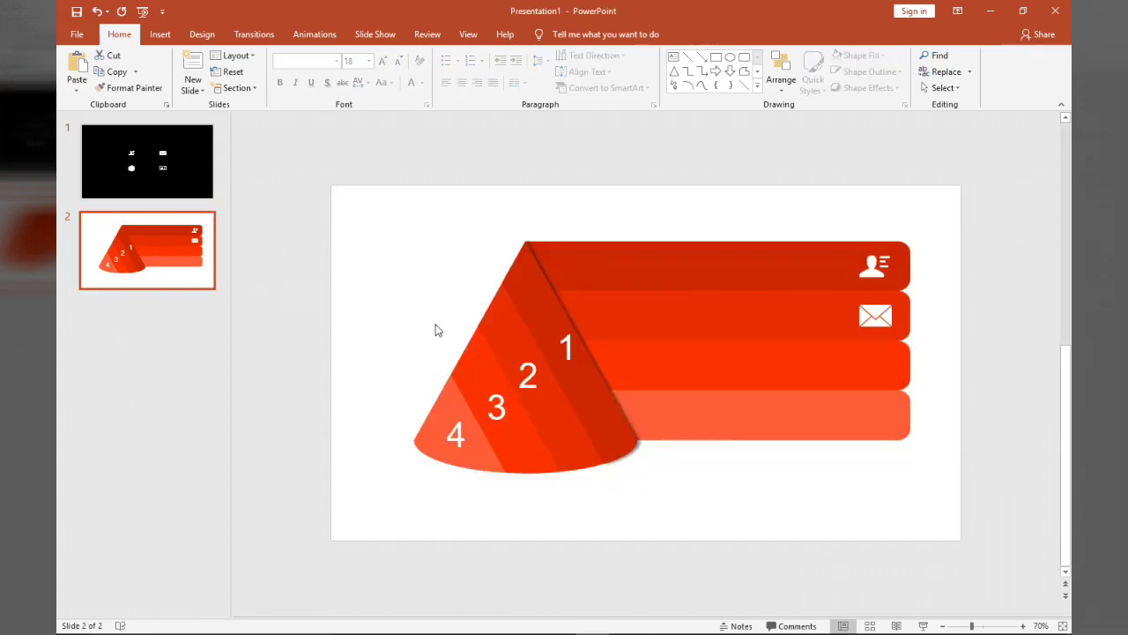
key("ctrl+v")
mouse_move(713, 395)
left_mouse_down()
mouse_move(749, 383)
mouse_move(718, 396)
left_mouse_up()
left_click(721, 388)
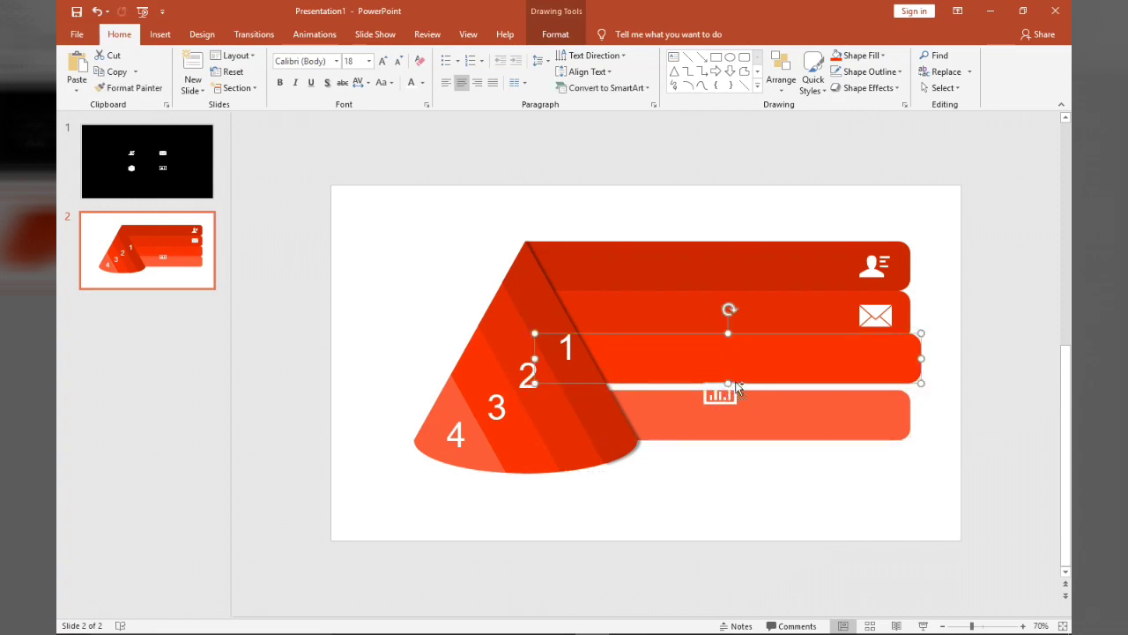
left_click(719, 396)
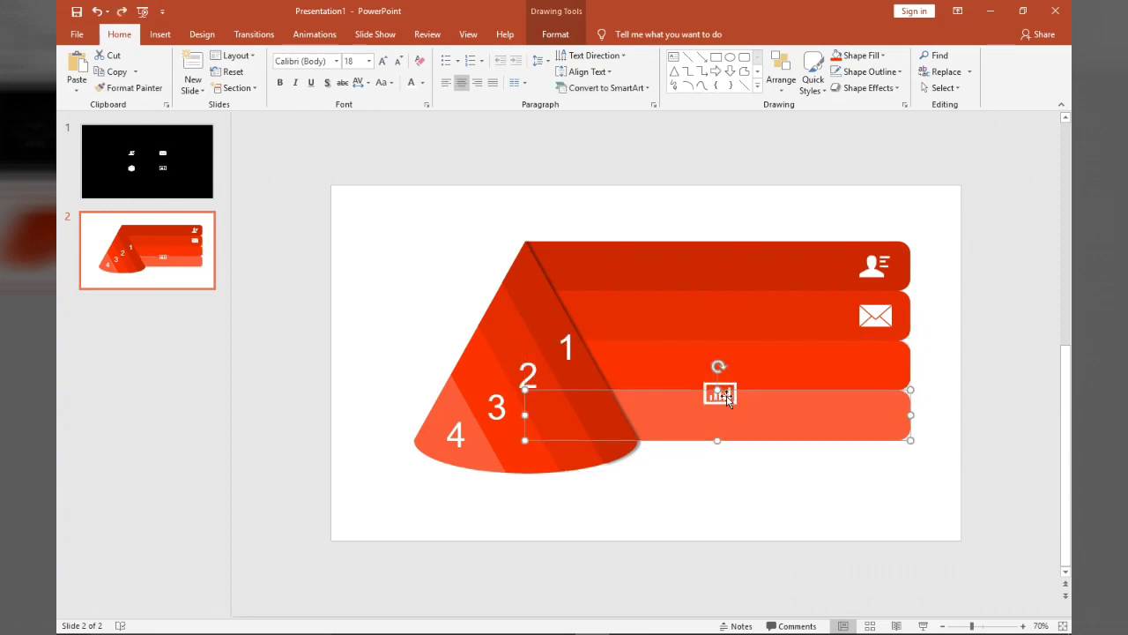
left_click(721, 388)
left_click(722, 391)
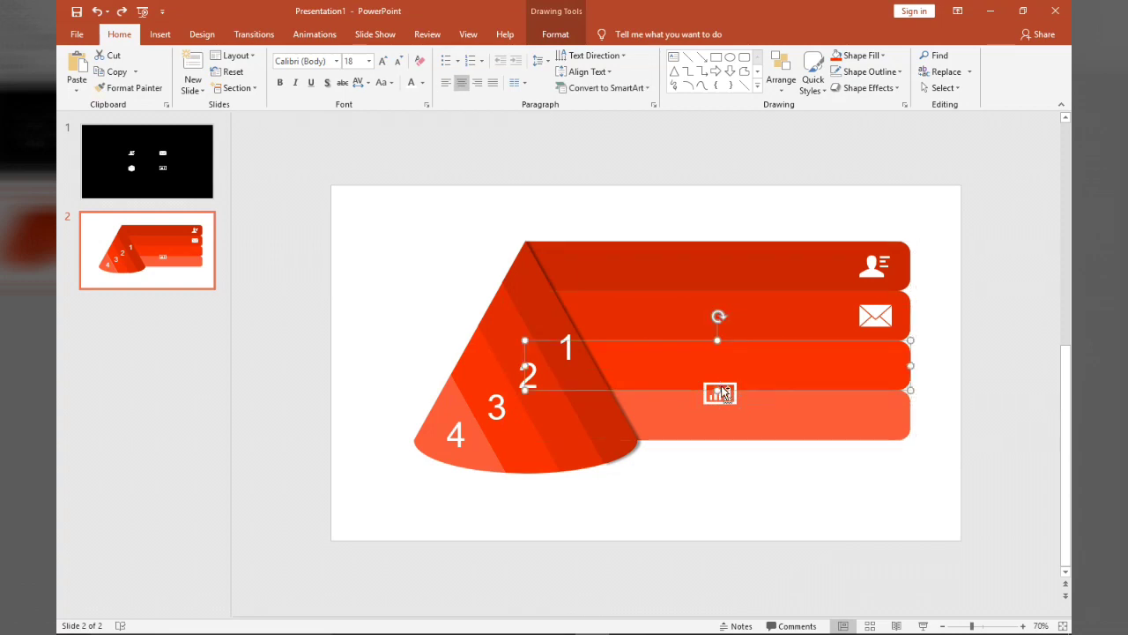
key("Delete")
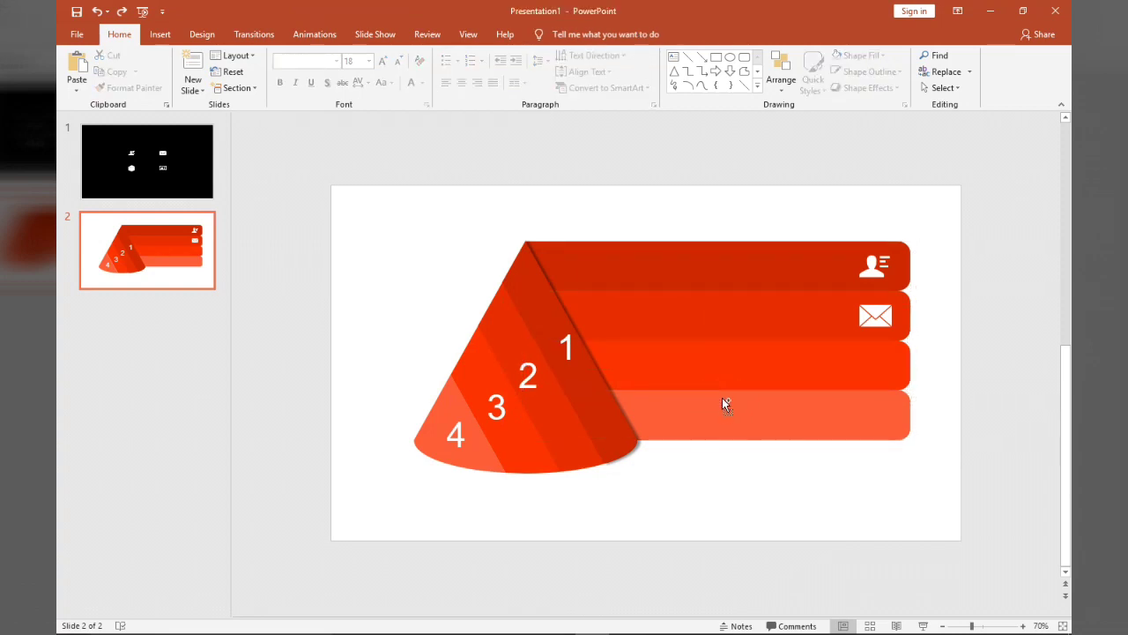
key("ctrl+z")
Step: Align the chart icon at the third bar's right end, in line with the icons above
mouse_move(720, 401)
left_mouse_down()
mouse_move(919, 403)
mouse_move(889, 366)
left_mouse_up()
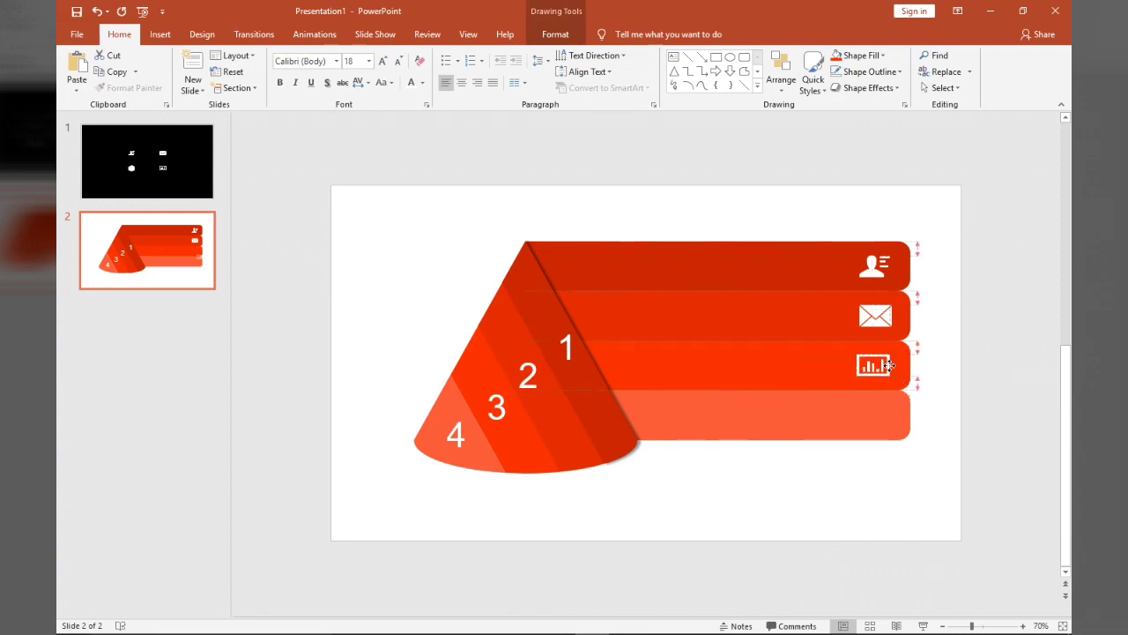
left_click_drag(889, 365, 888, 364)
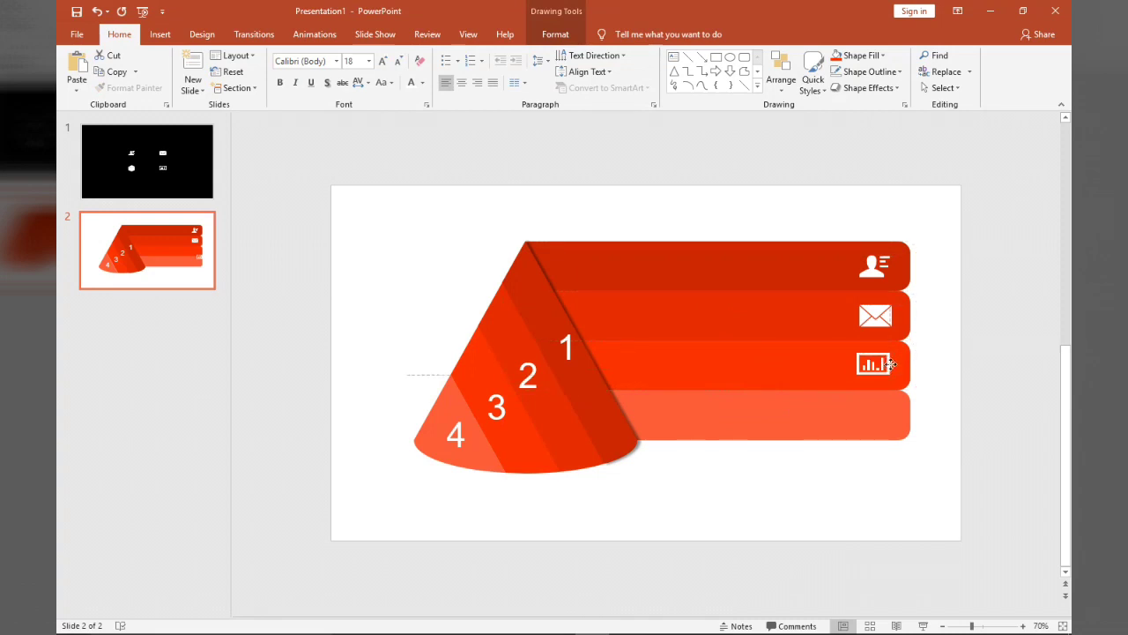
left_click_drag(891, 364, 892, 365)
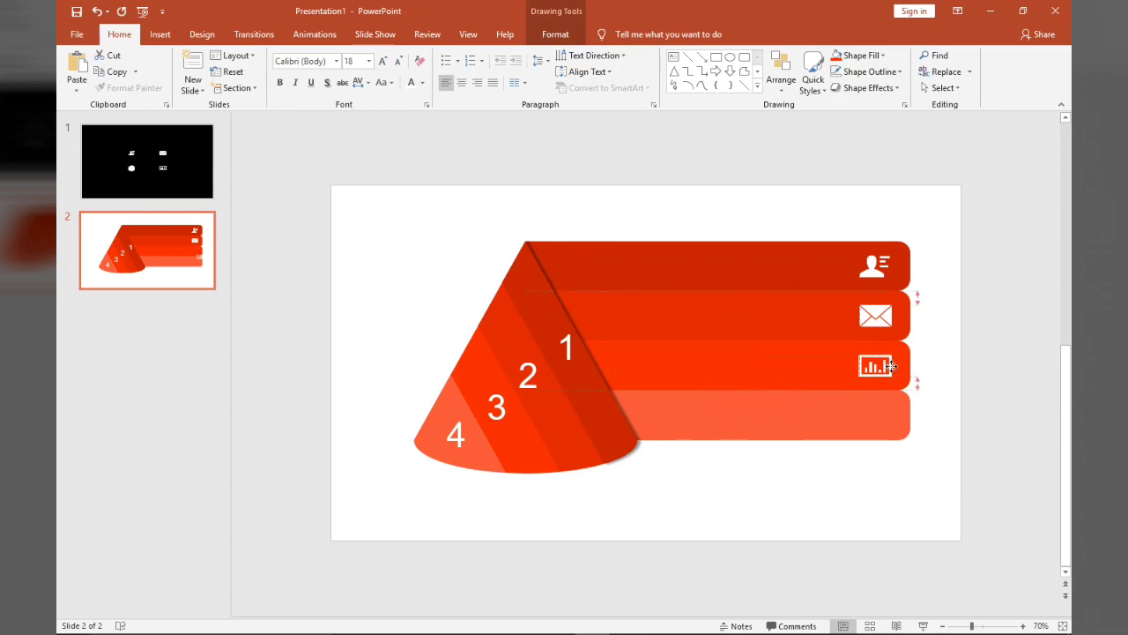
left_click_drag(892, 366, 892, 365)
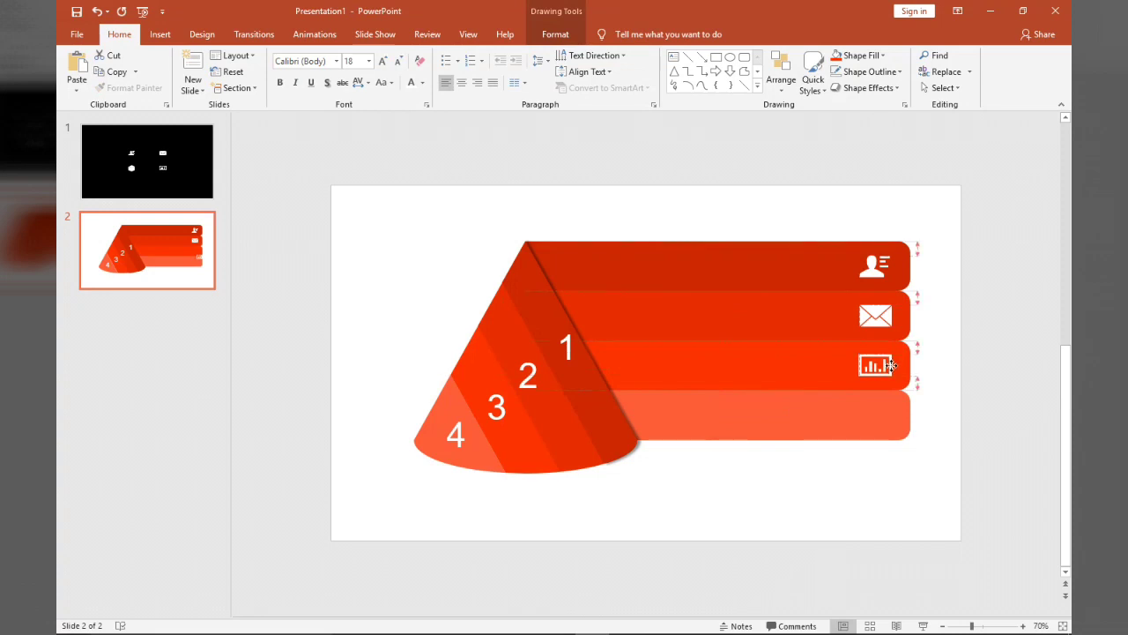
left_click(947, 394)
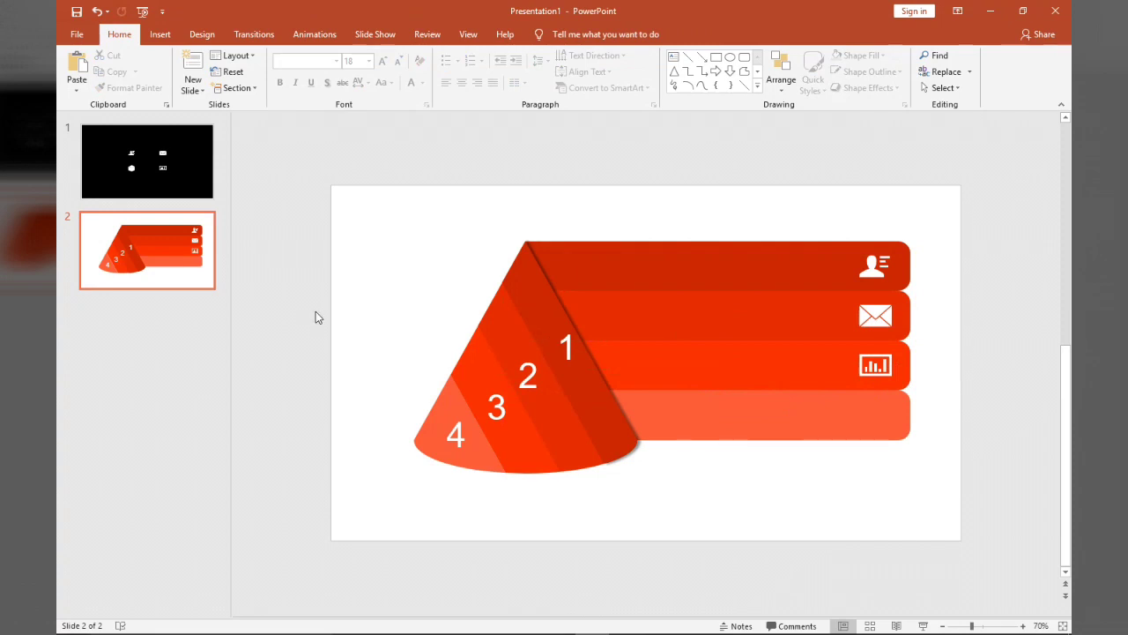
Step: Bring the cube icon from slide 1 to the bottom bar's right end
left_click(167, 194)
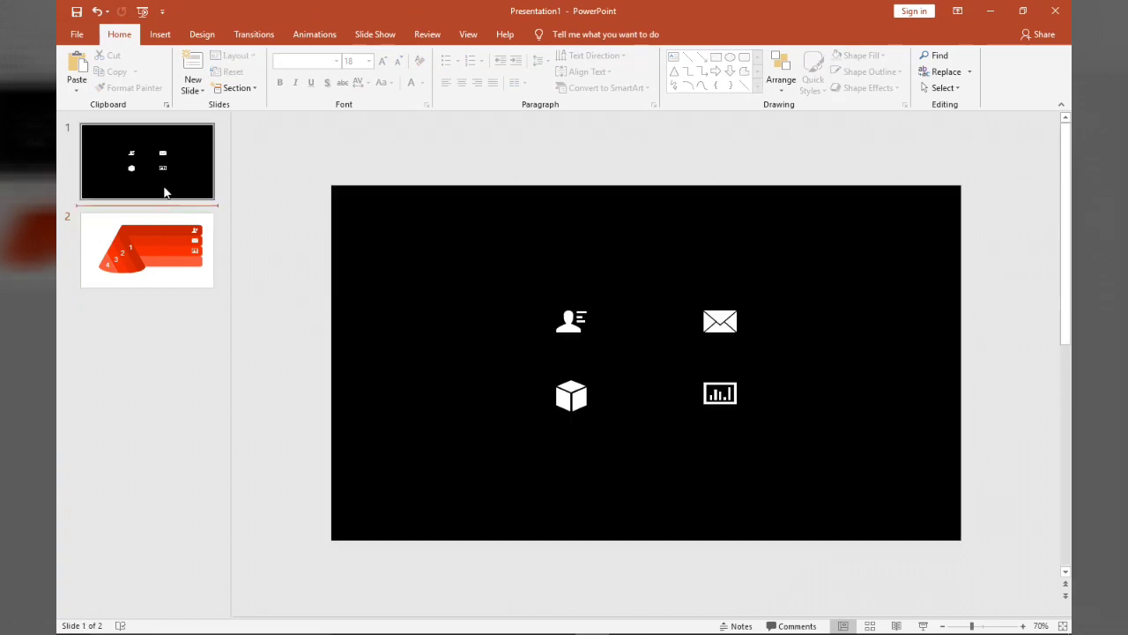
left_click(575, 397)
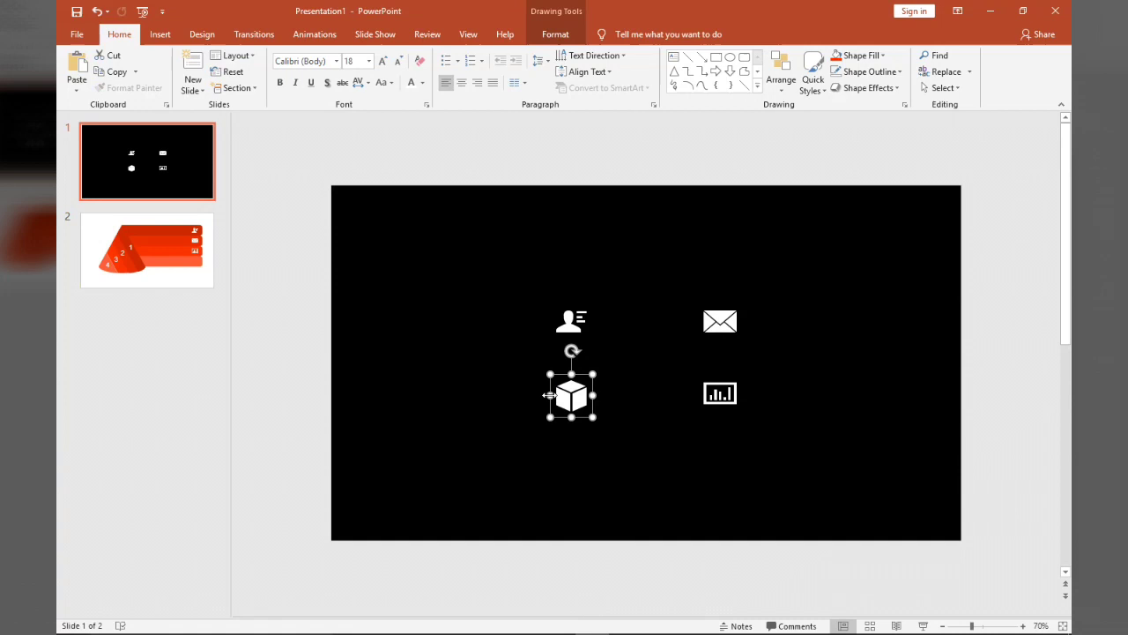
left_click(113, 246)
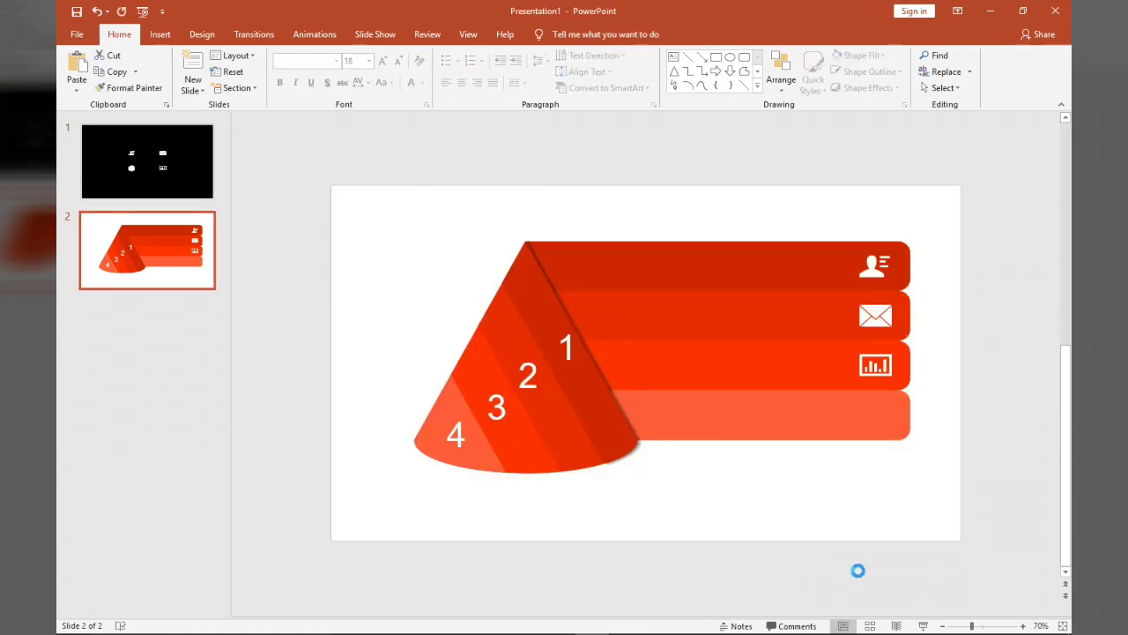
key("ctrl+v")
left_click_drag(575, 401, 877, 417)
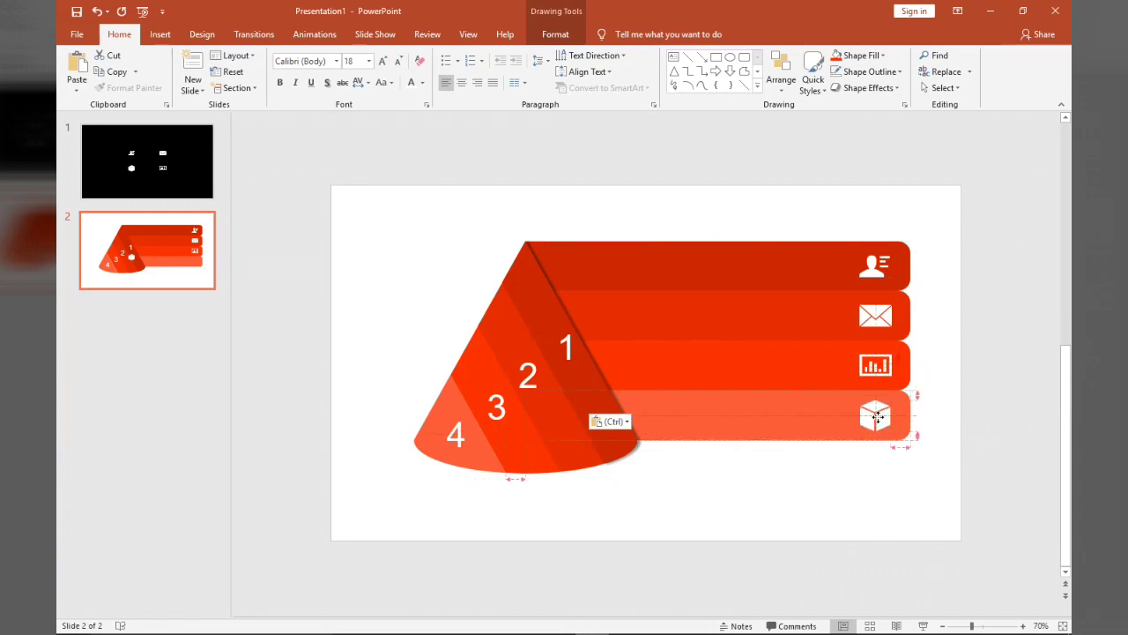
left_click_drag(875, 416, 876, 416)
left_click(868, 487)
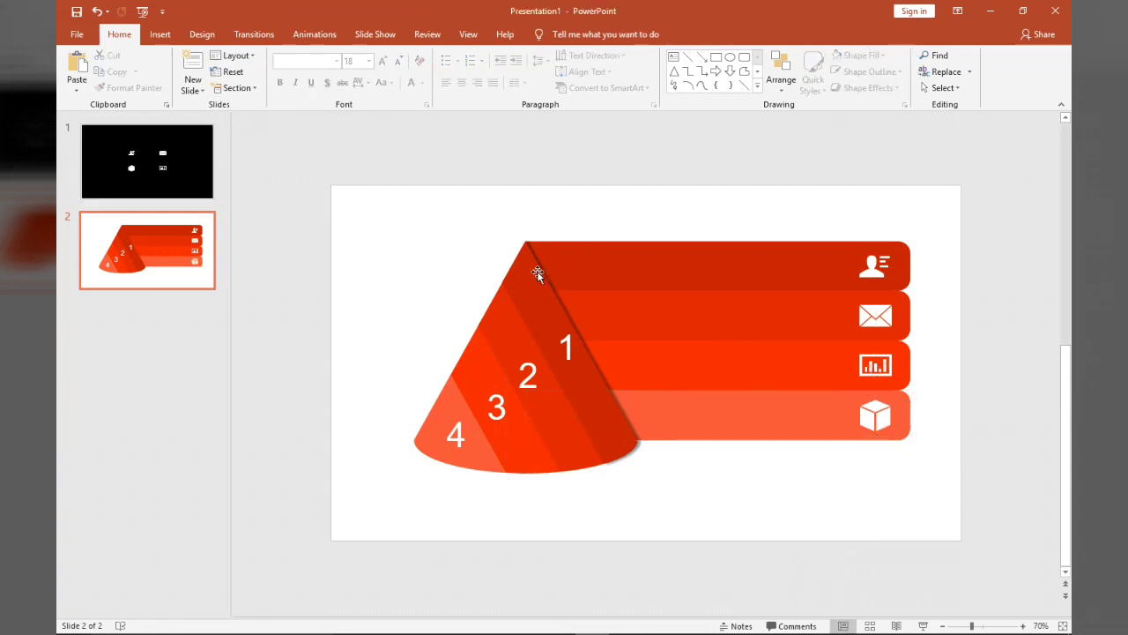
Step: Draw an 'ADD TITLE' text box across the top bar at 24 pt and duplicate it just below
left_click(673, 58)
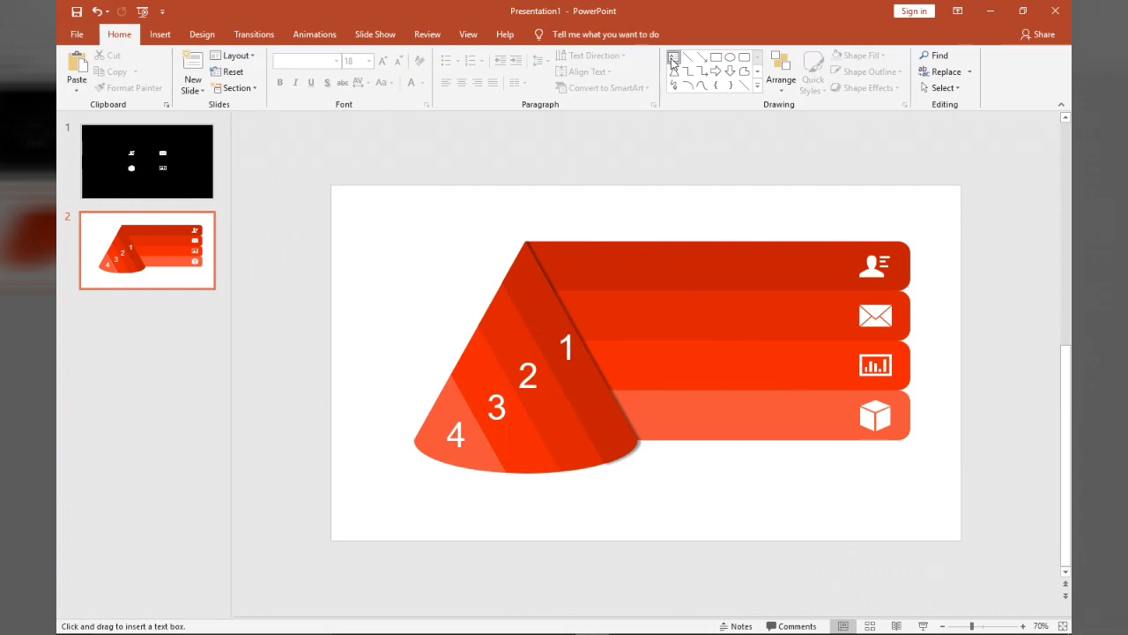
left_click_drag(551, 244, 767, 274)
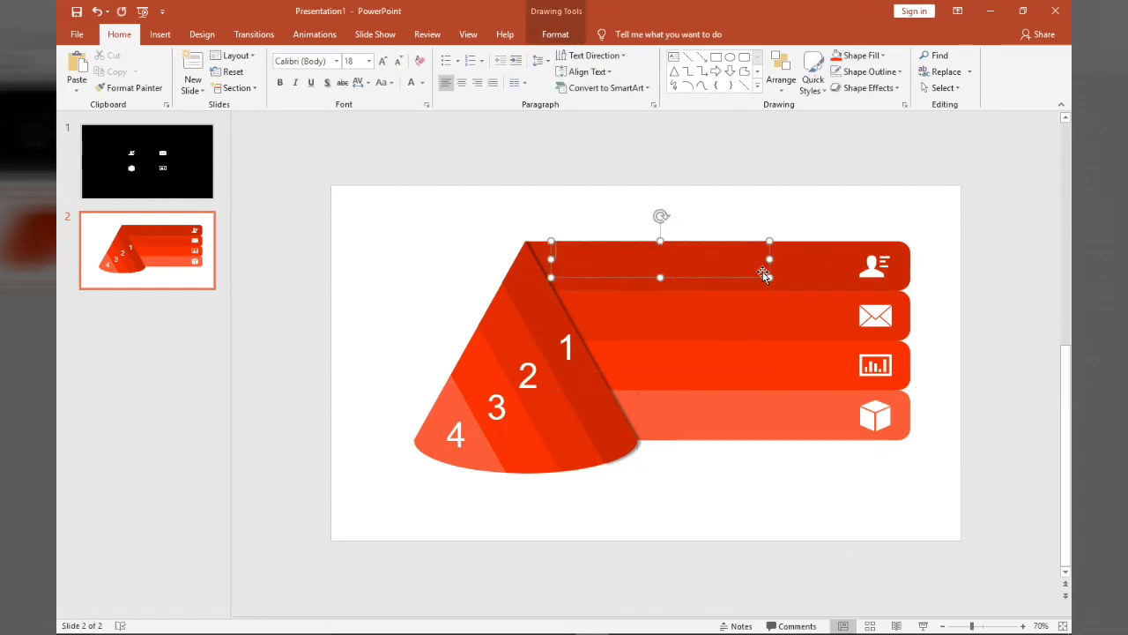
left_click(383, 62)
type("ADD TITL")
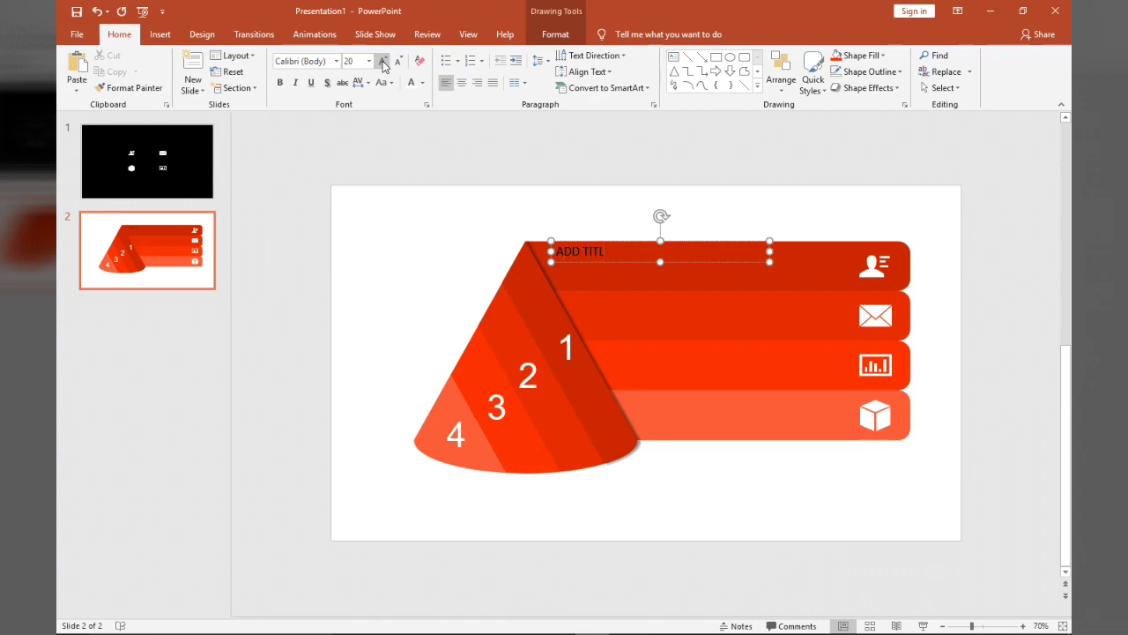
type("E")
key("ctrl+a")
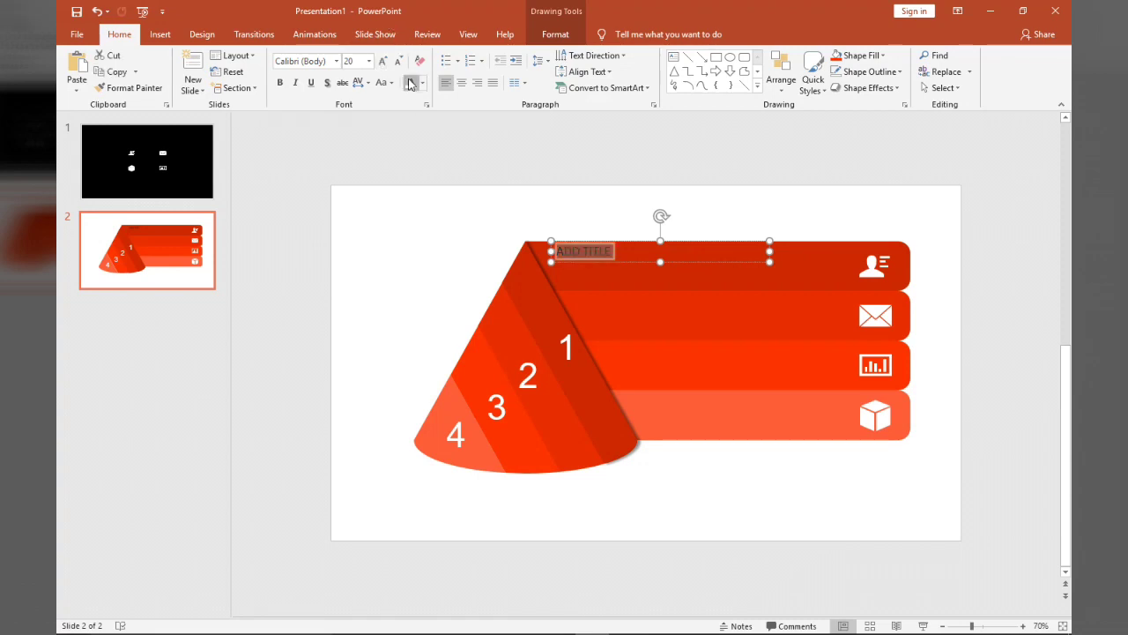
left_click(384, 61)
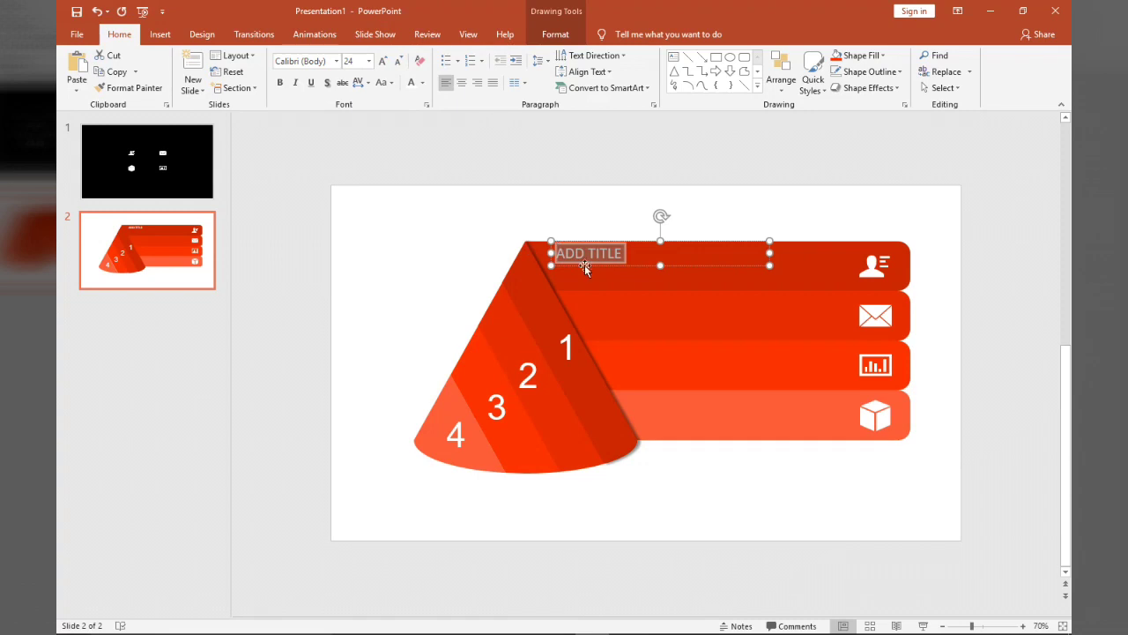
left_click(454, 257)
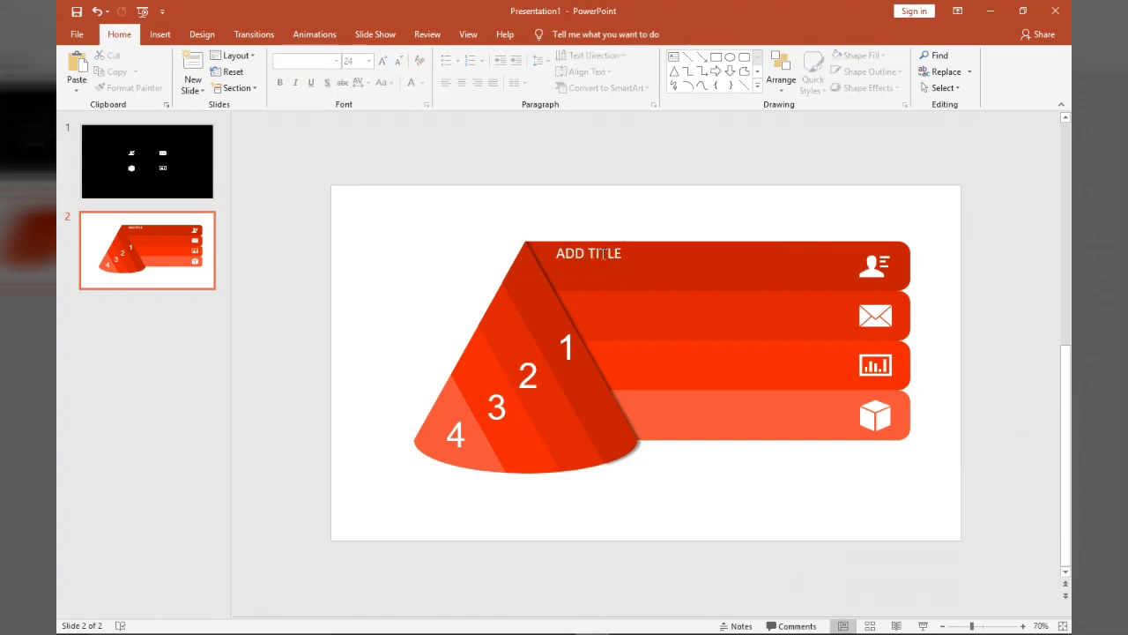
left_click(604, 255)
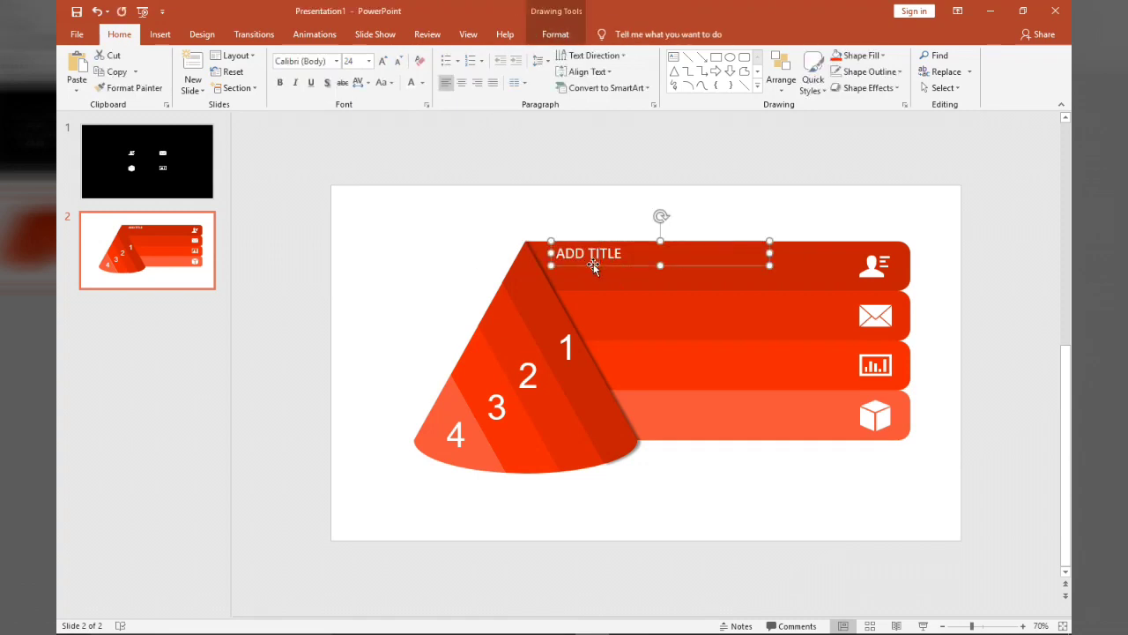
mouse_move(594, 263)
left_mouse_down()
mouse_move(604, 293)
mouse_move(596, 285)
left_mouse_up()
Step: Retype the copy as 'ADD OR COPY TEXT AND PASTE HERE', widen it to one line, align under the title
left_click(589, 276)
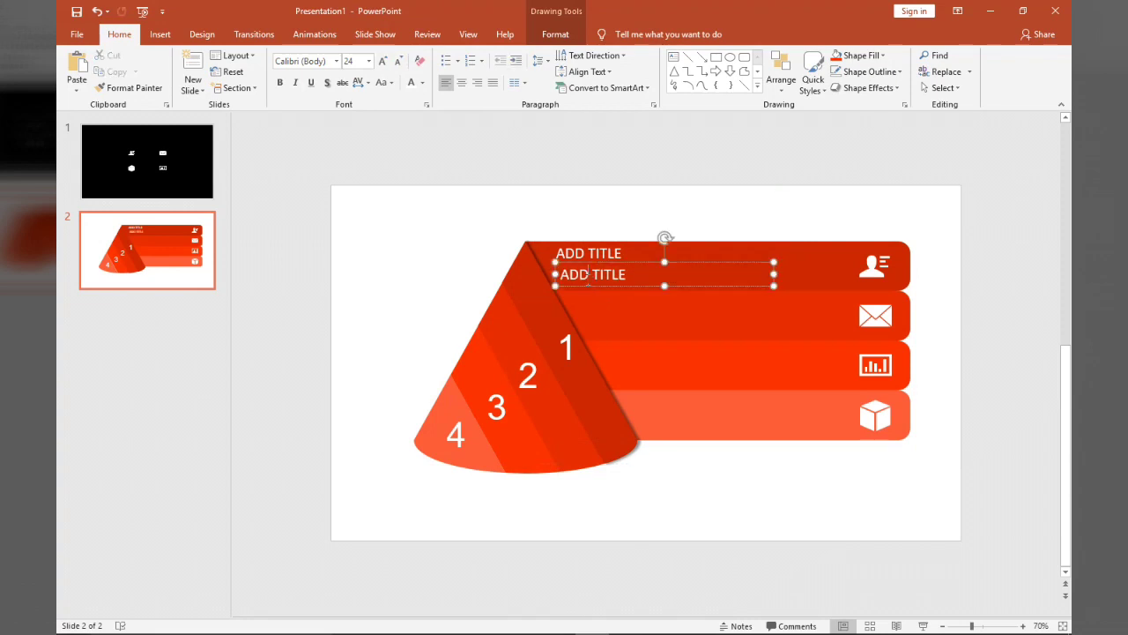
key("ctrl+a")
type("ADD")
type(" OT")
type("OPY ")
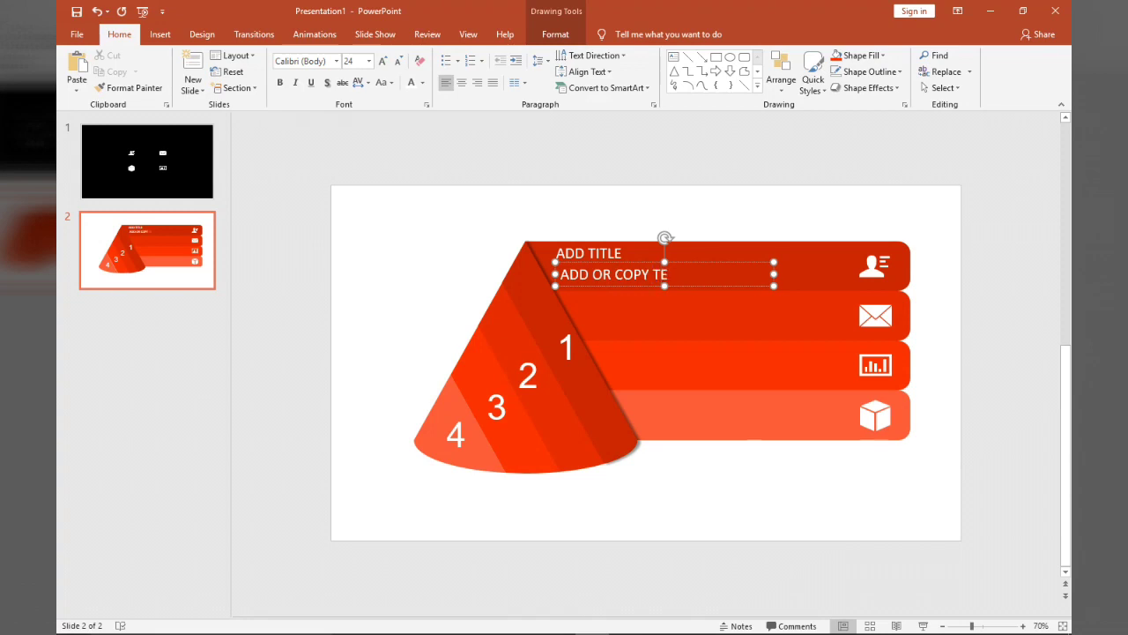
type(" AND P")
type("ASTE")
type(" HERE")
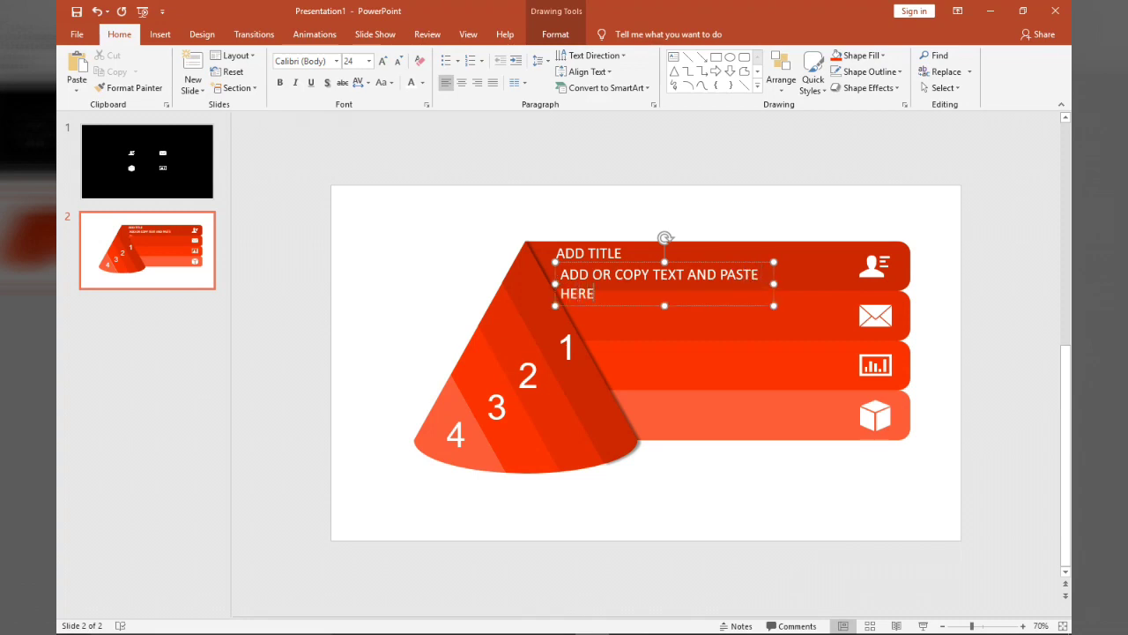
left_click_drag(774, 284, 811, 280)
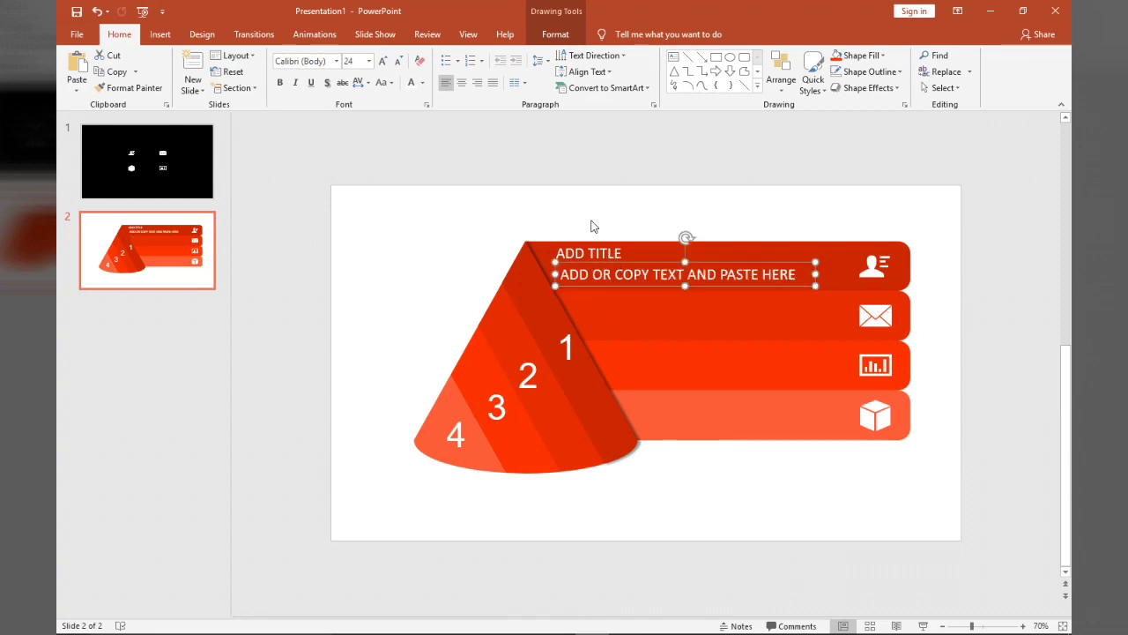
left_click_drag(615, 264, 610, 262)
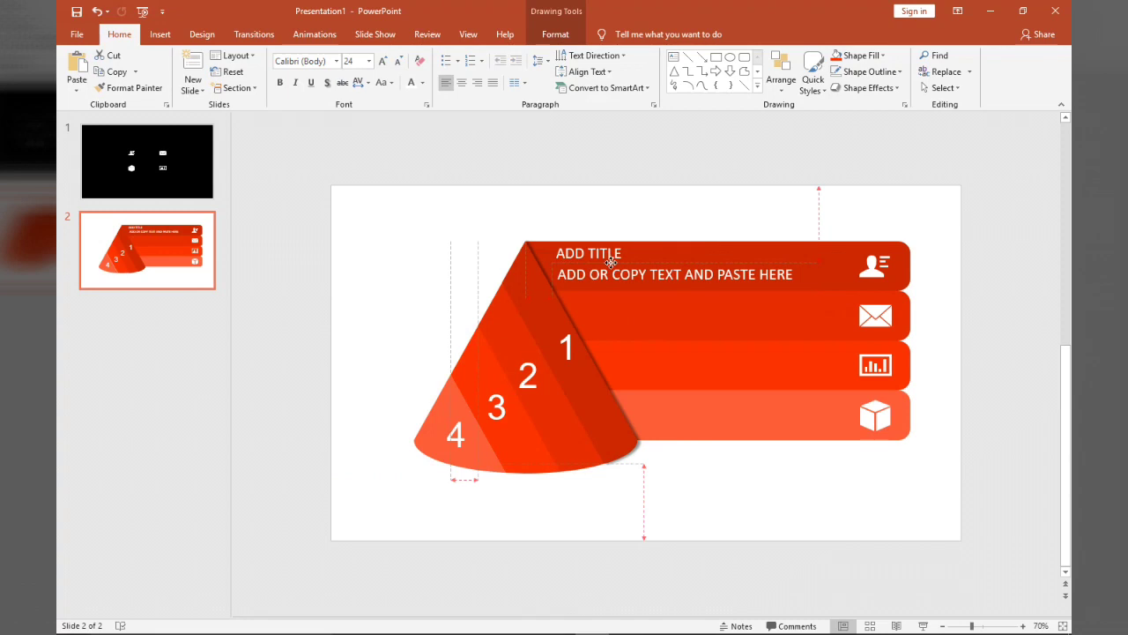
left_click_drag(610, 262, 606, 262)
Step: Set both the title and body text to Arial 20 pt
left_click_drag(530, 215, 863, 300)
left_click(306, 61)
type("Arial")
key("Return")
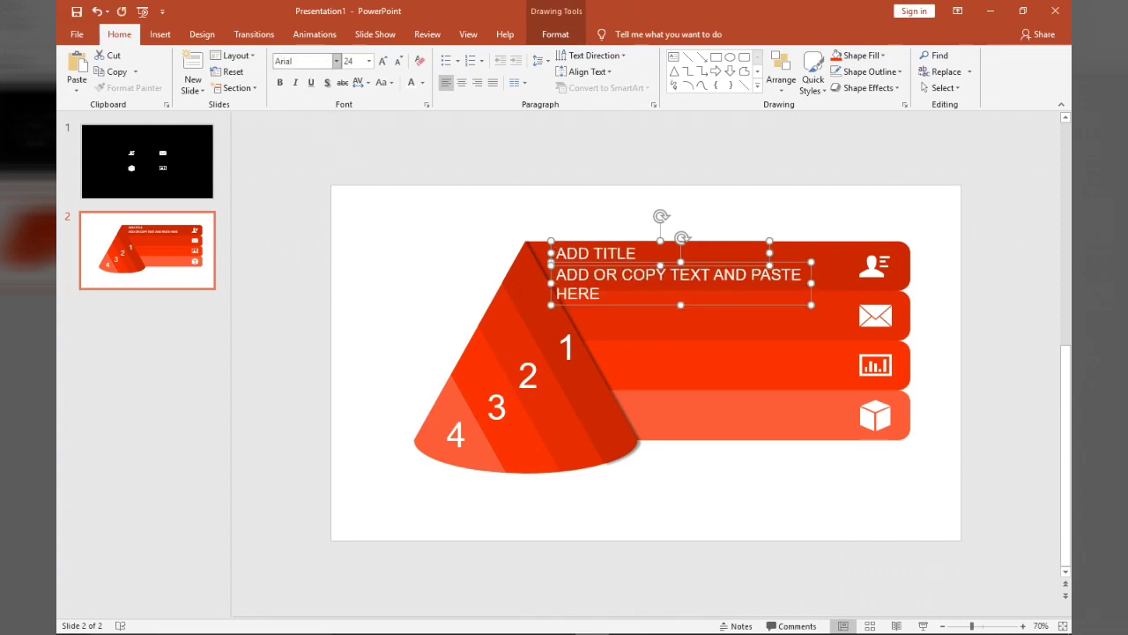
left_click(399, 62)
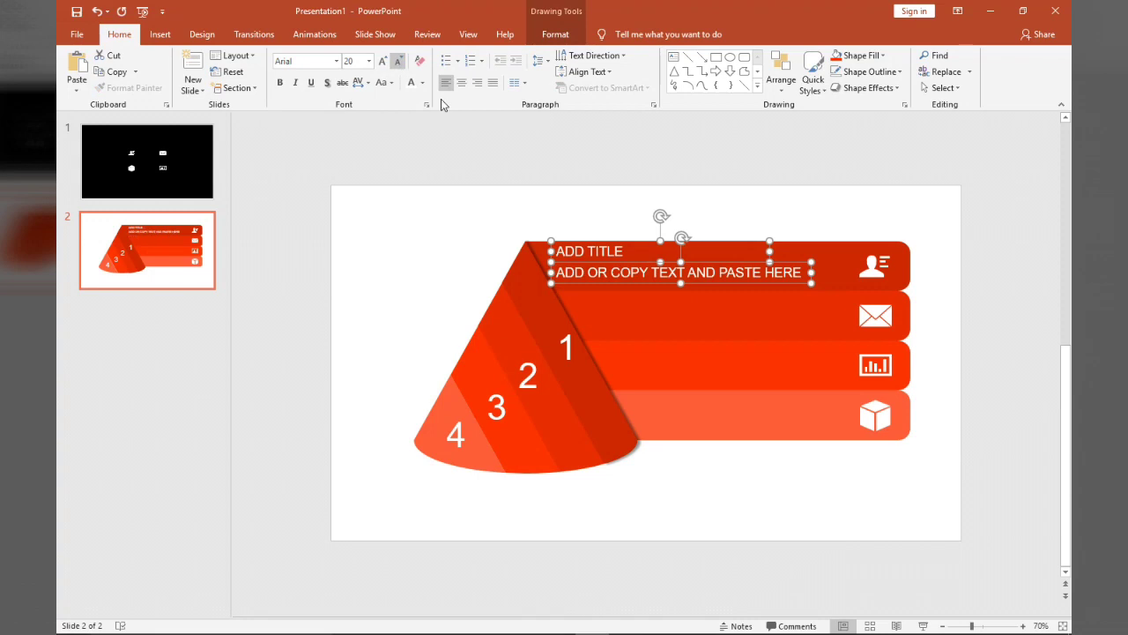
Step: Group the title and body text, copy the block onto the second bar, and realign the top one
right_click(619, 240)
mouse_move(654, 322)
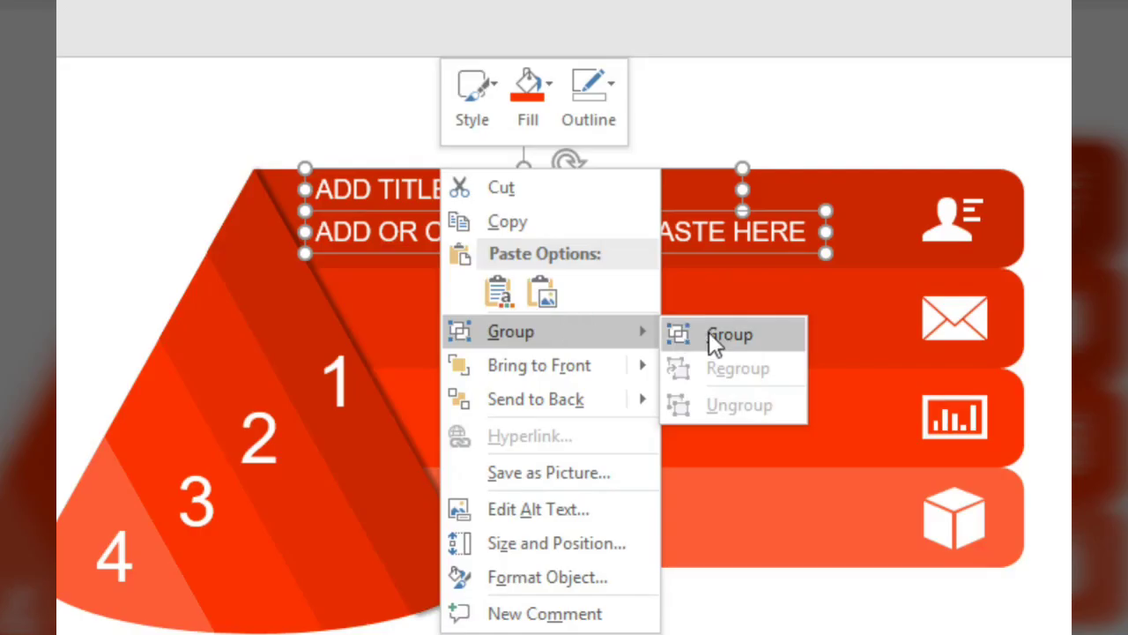
left_click(753, 321)
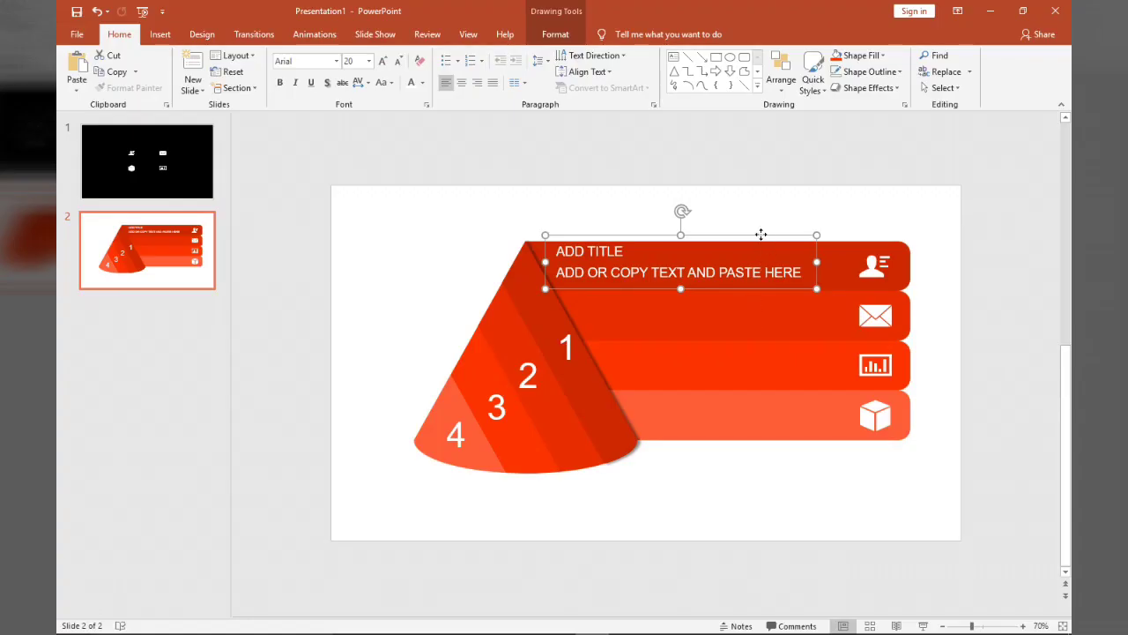
key("Escape")
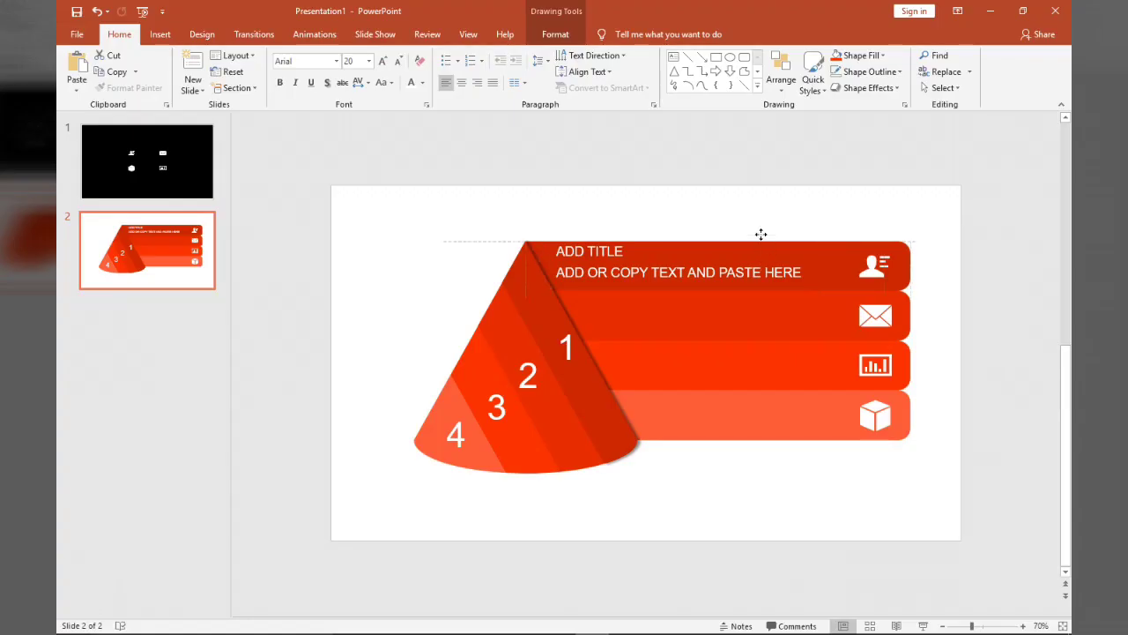
left_click(760, 234)
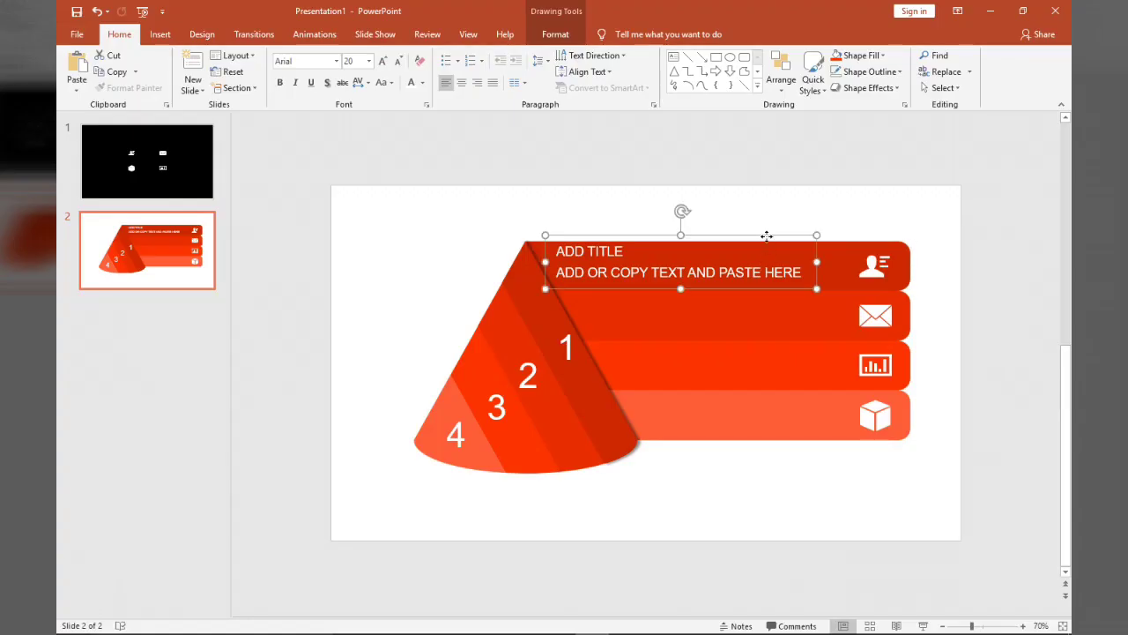
left_click_drag(767, 235, 793, 286)
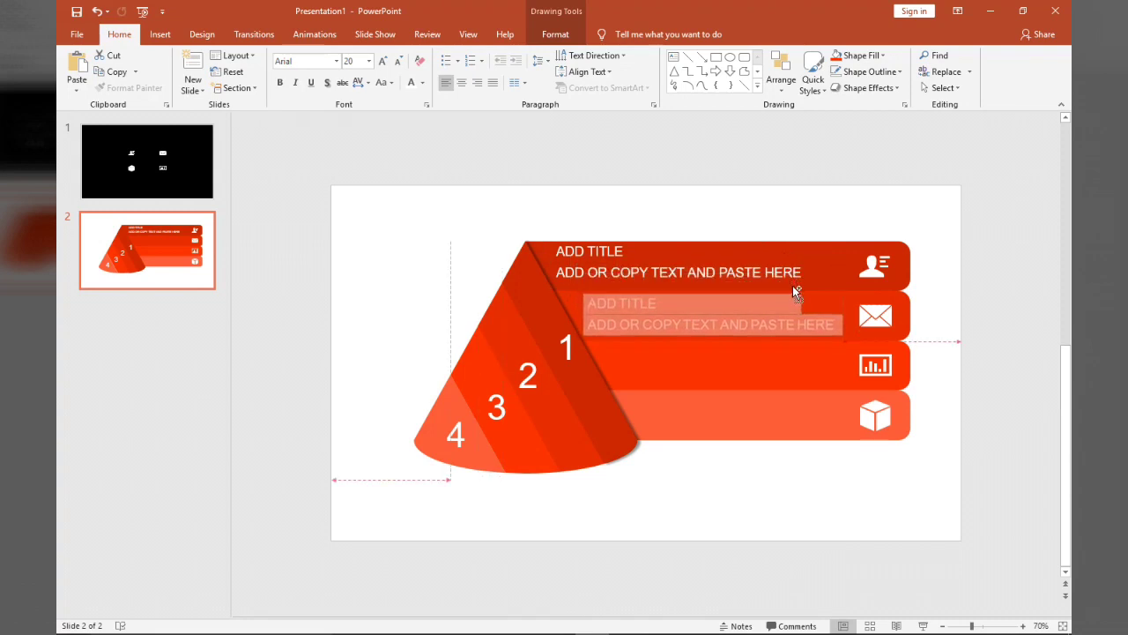
left_click_drag(792, 285, 794, 289)
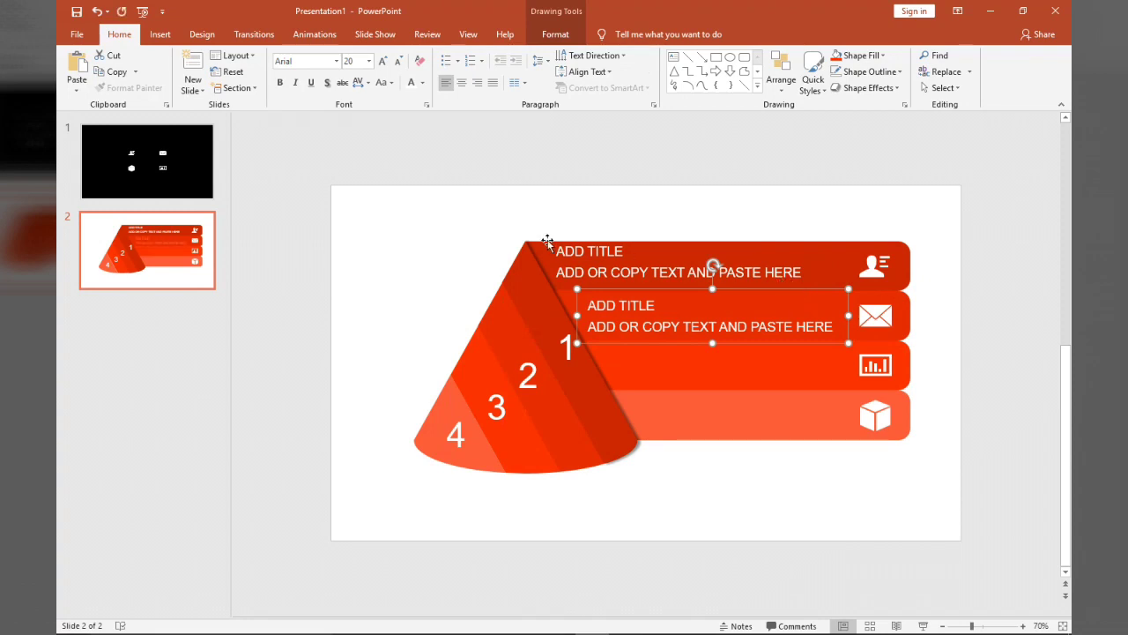
left_click(607, 241)
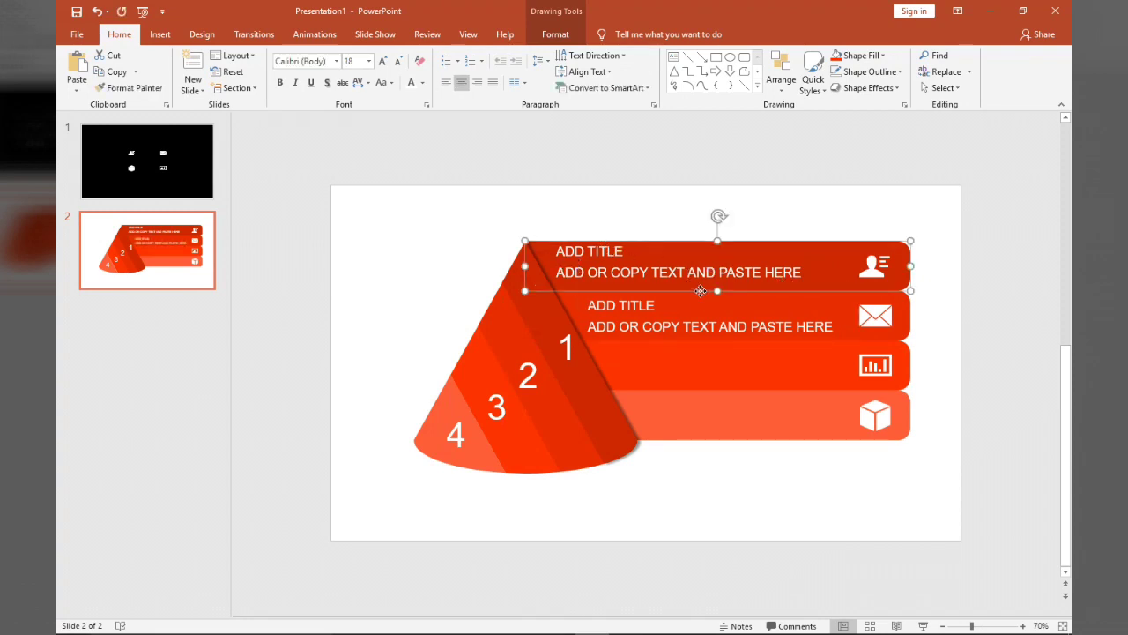
left_click(597, 263)
left_click_drag(621, 236, 621, 239)
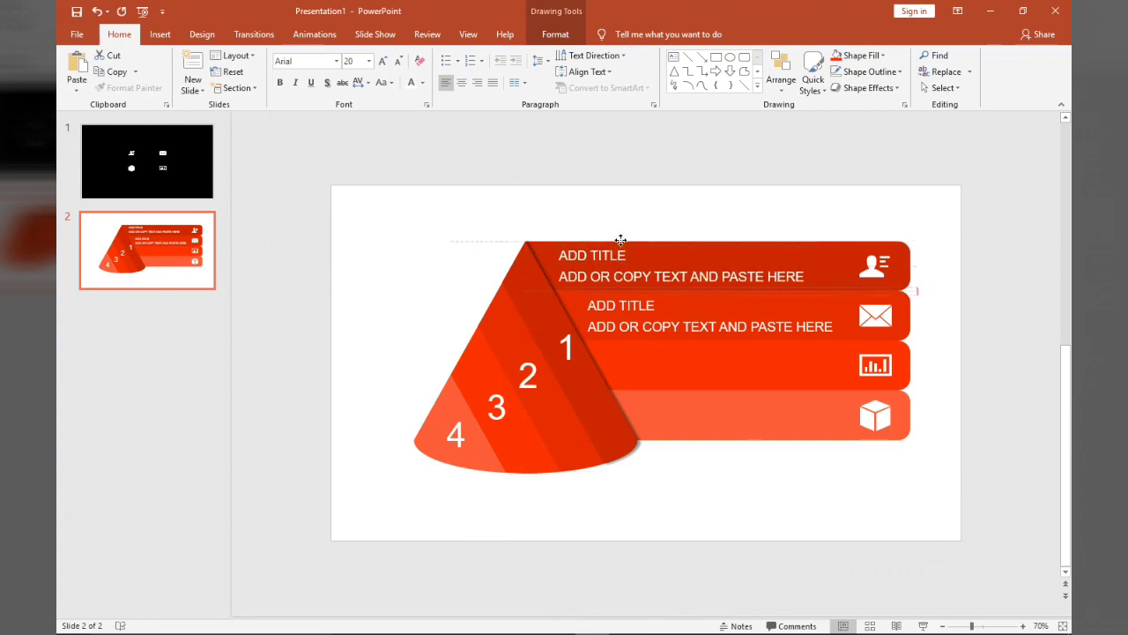
left_click_drag(621, 240, 620, 240)
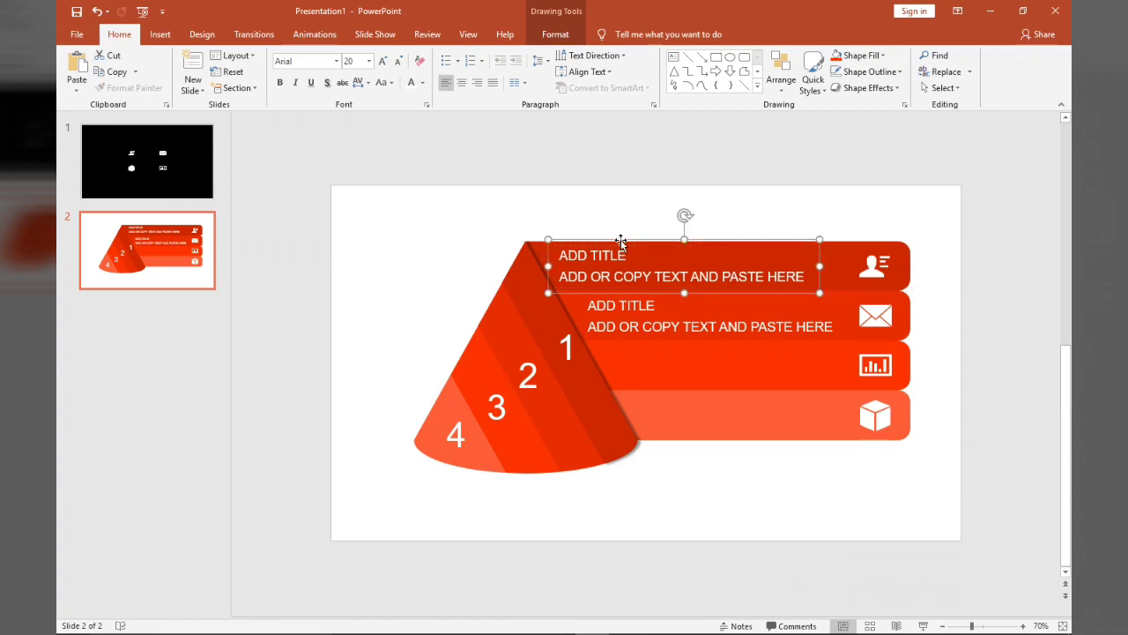
Step: Copy the label block down onto the third and fourth bars
left_click(739, 313)
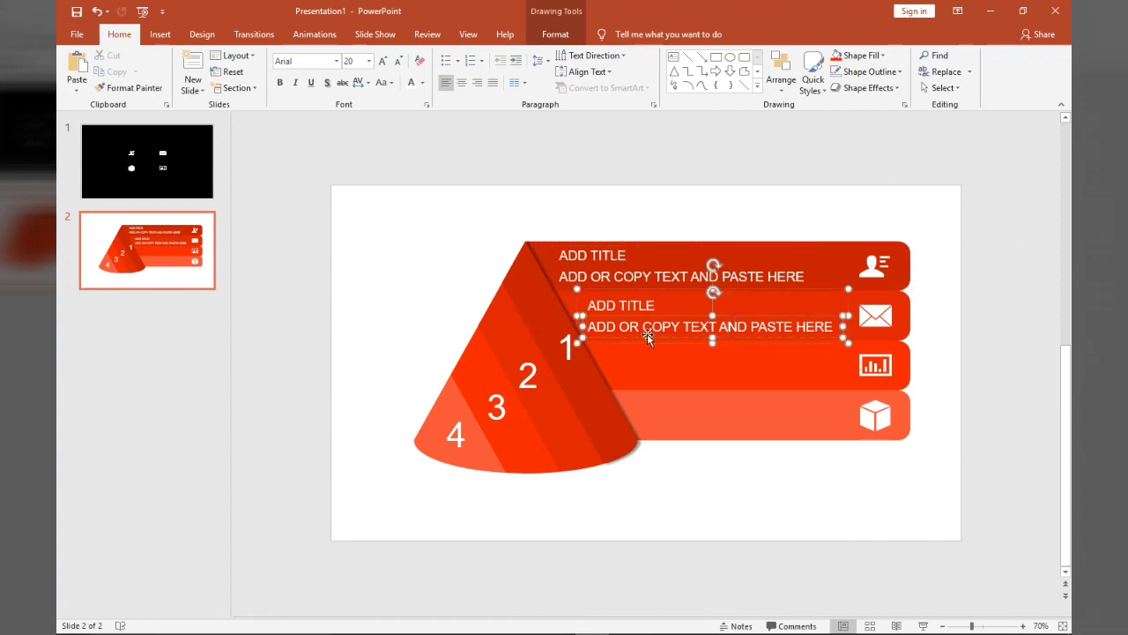
left_click_drag(614, 287, 645, 340)
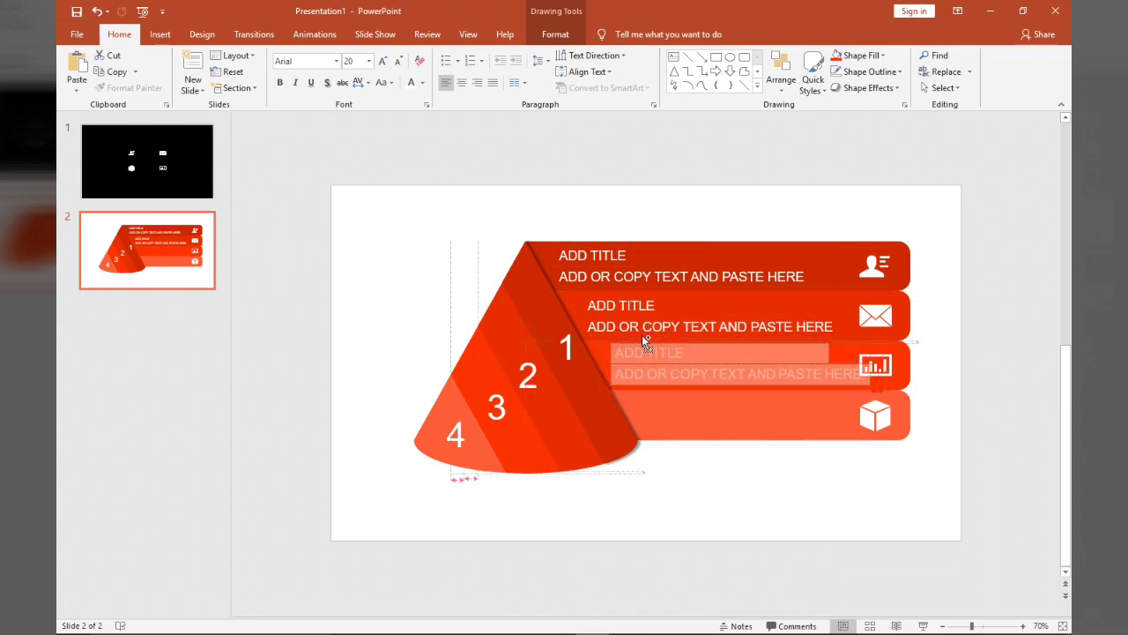
left_click_drag(644, 340, 644, 341)
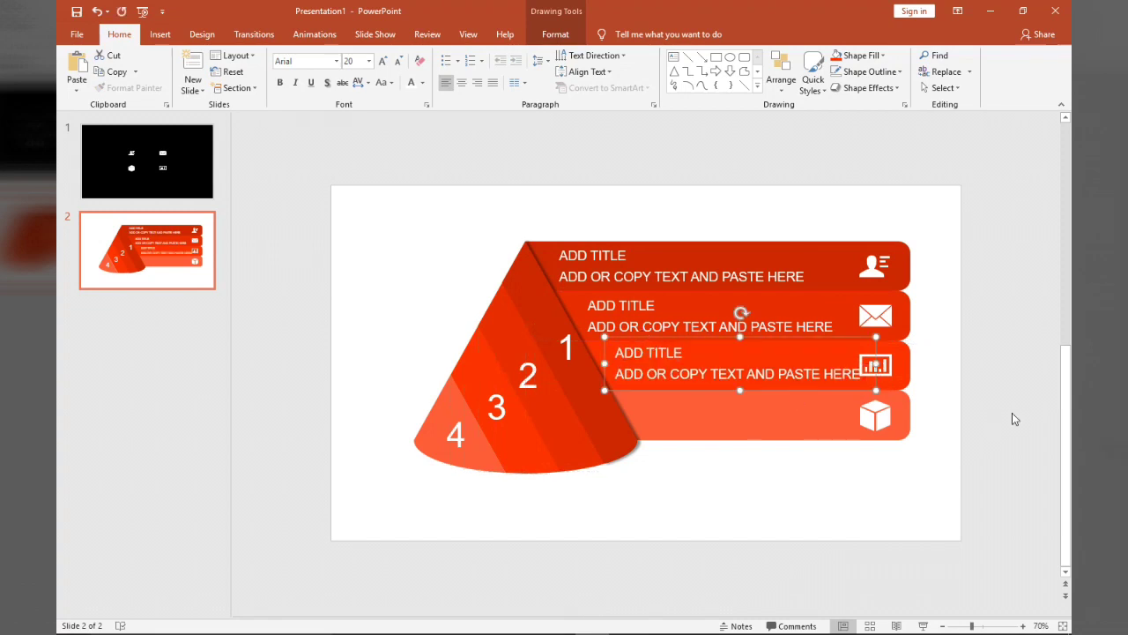
left_click(974, 412)
left_click(779, 377)
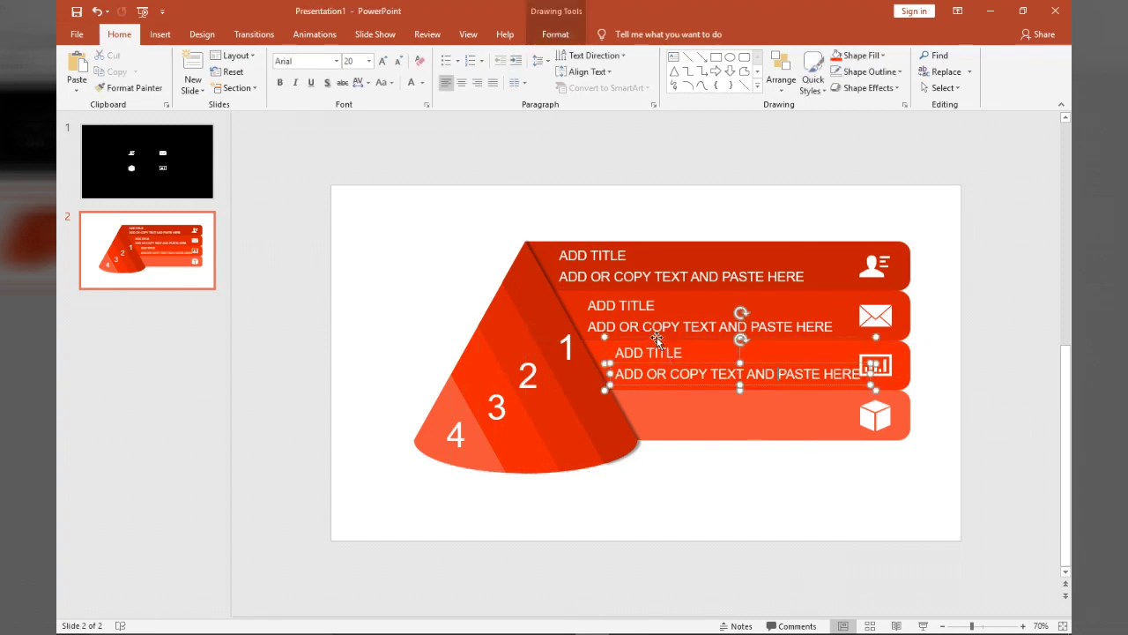
left_click_drag(657, 339, 686, 390)
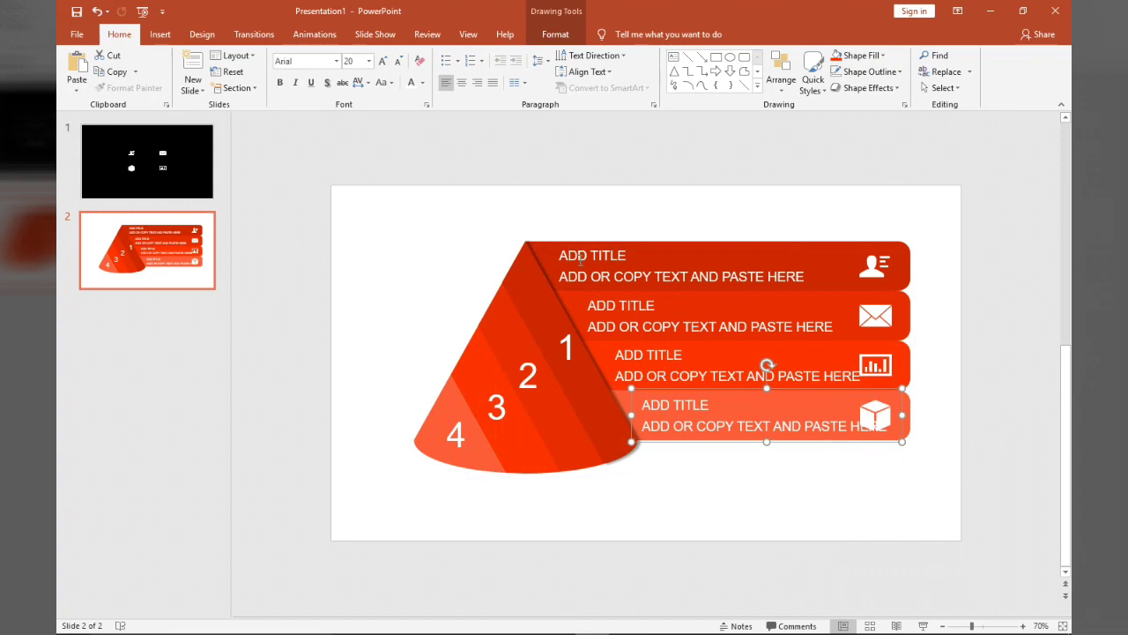
Step: Shrink the labels on the fourth, third, second and top bars from 20 to 16 pt
left_click(400, 66)
left_click(399, 66)
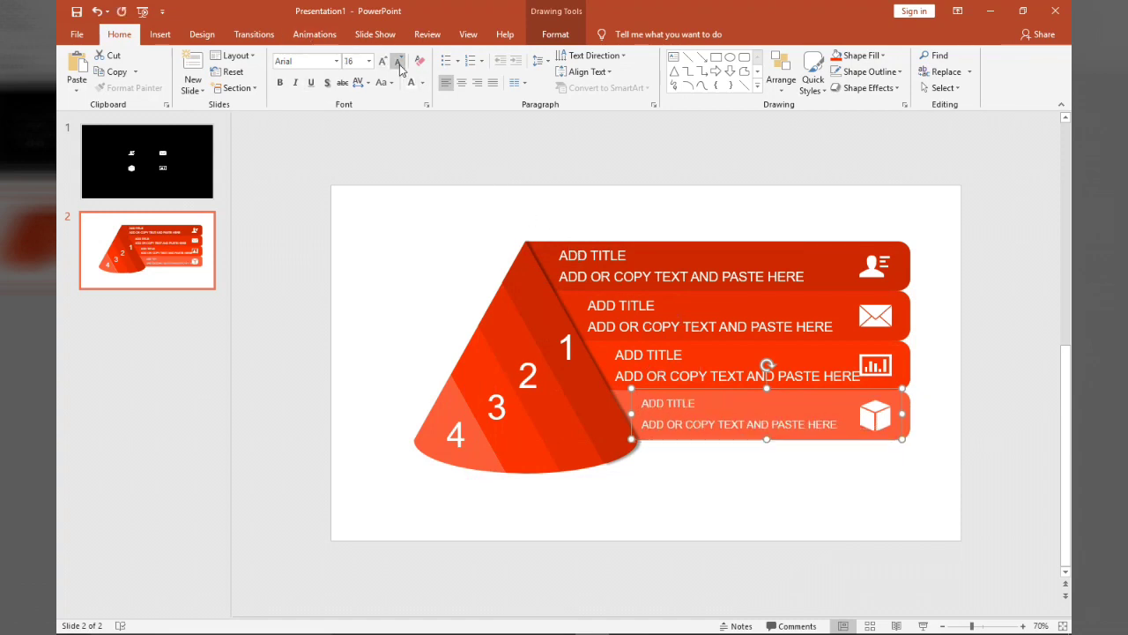
left_click(640, 348)
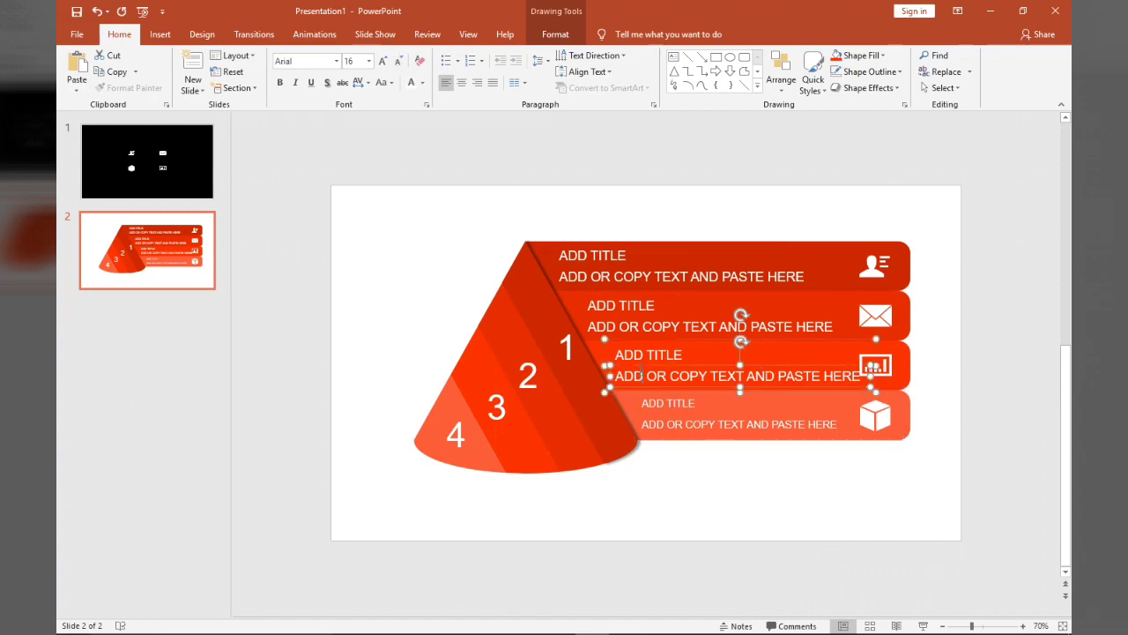
left_click(400, 62)
left_click(399, 62)
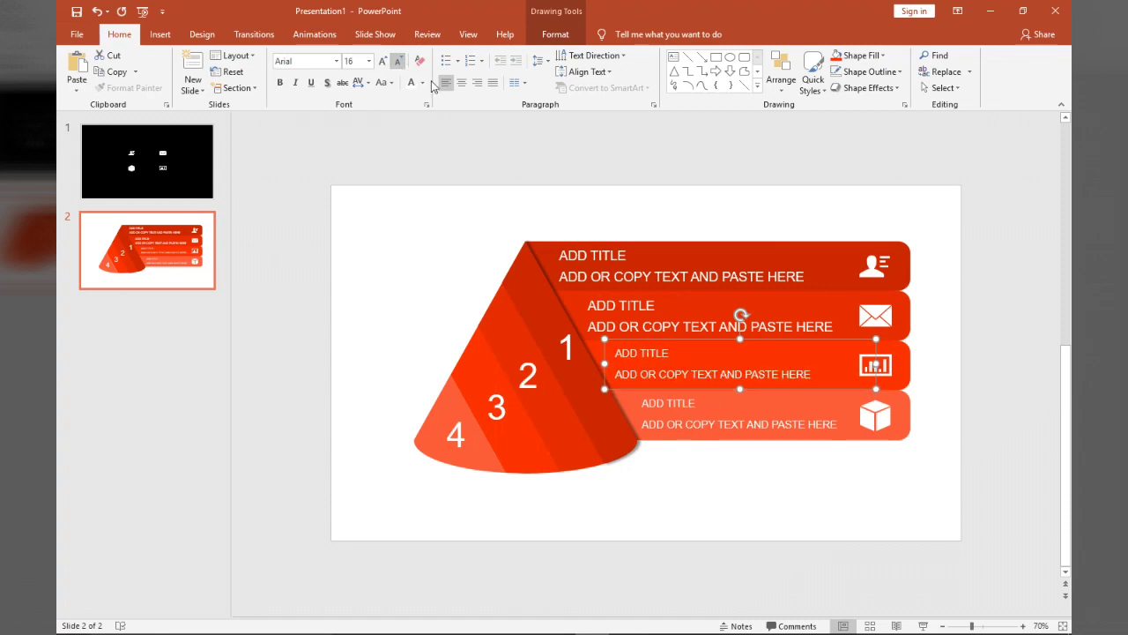
left_click(634, 331)
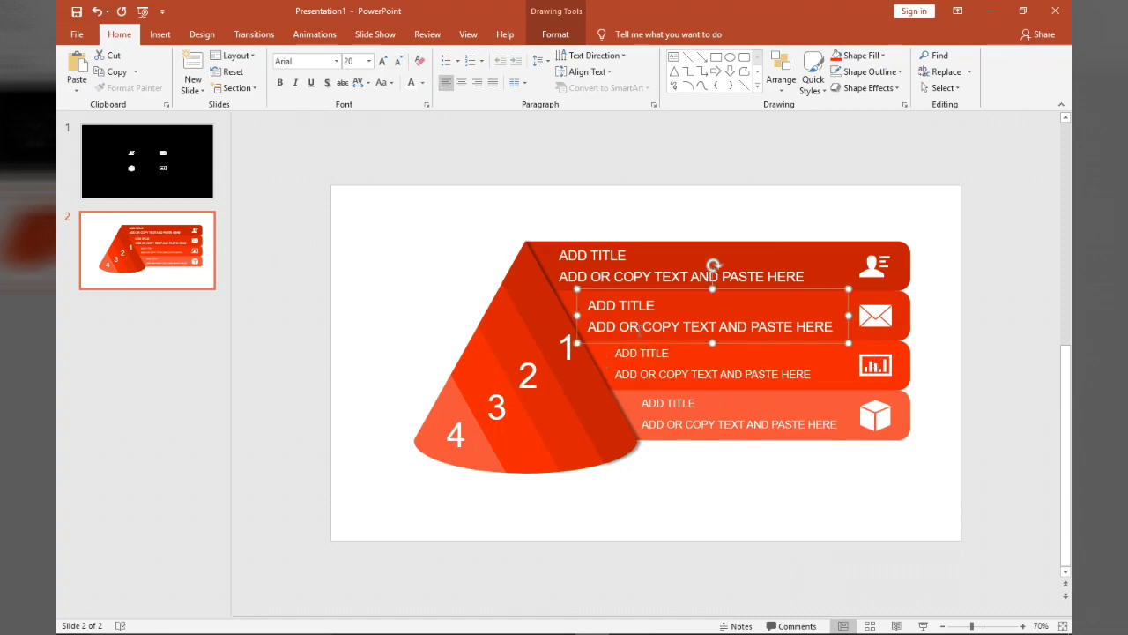
left_click(399, 61)
left_click(399, 62)
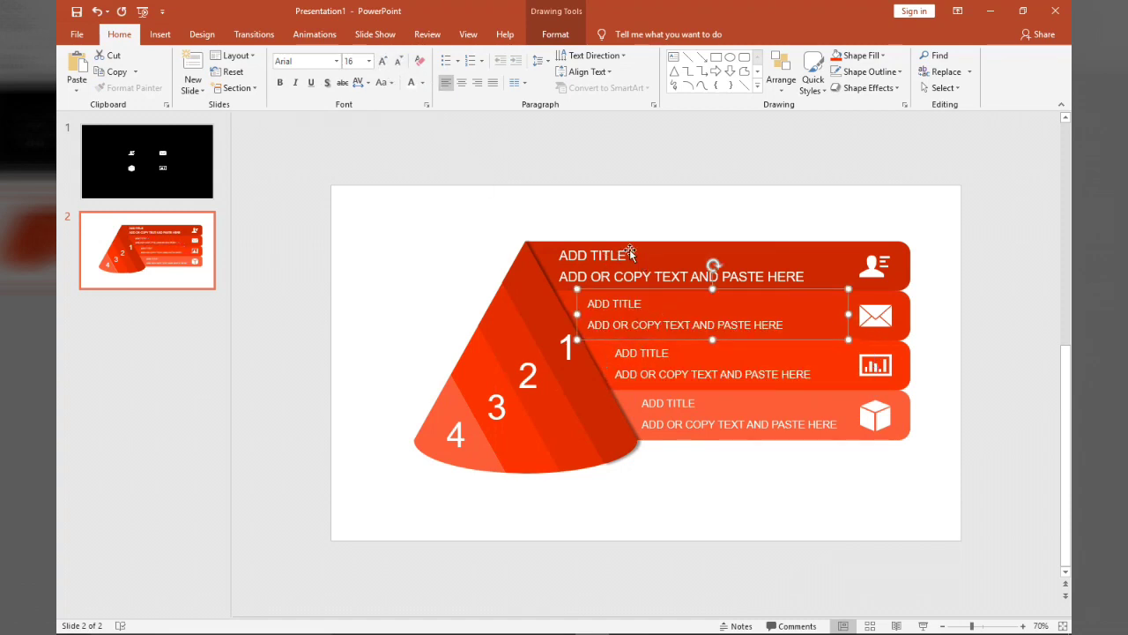
left_click(631, 253)
left_click(399, 62)
left_click(399, 62)
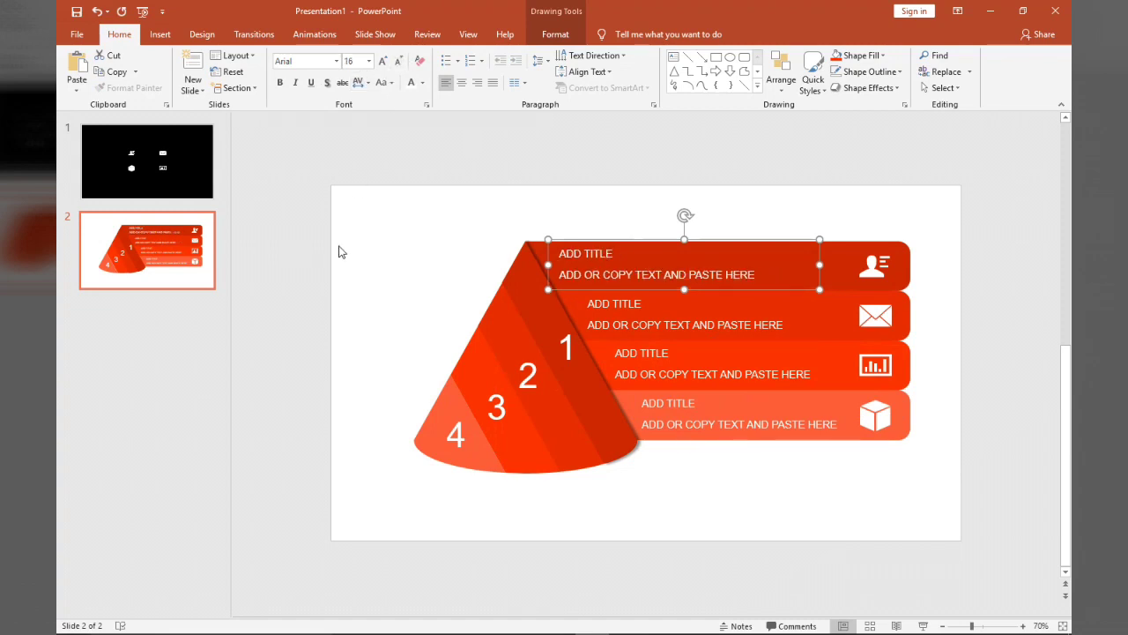
left_click(342, 251)
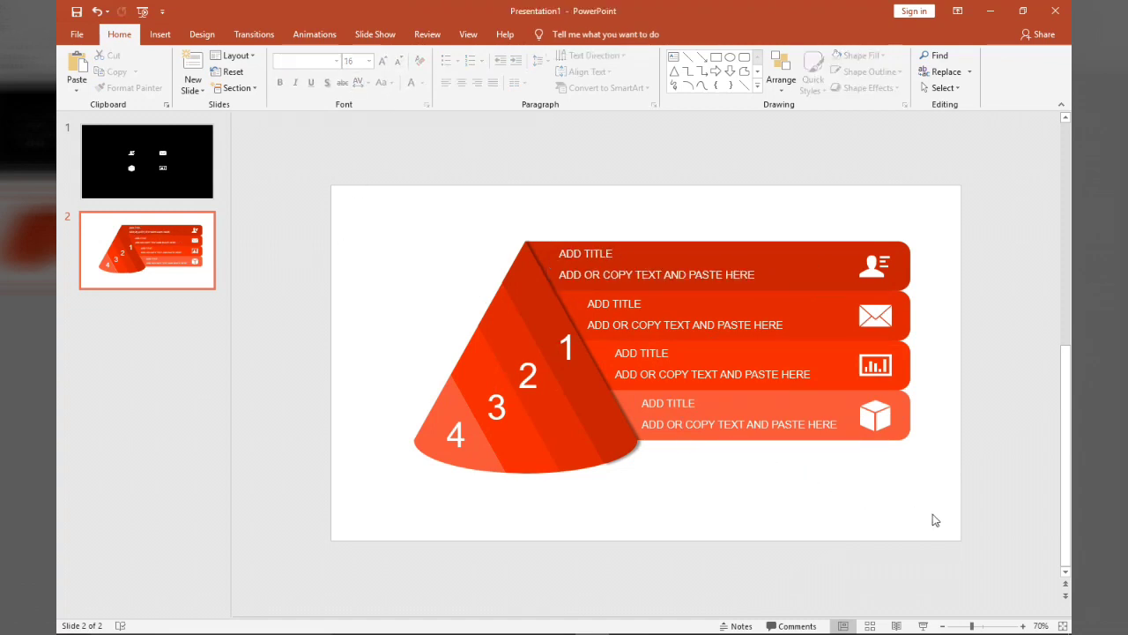
Step: Group every cone infographic shape, centre the group on the slide, and start the slide show
left_click_drag(347, 191, 1037, 514)
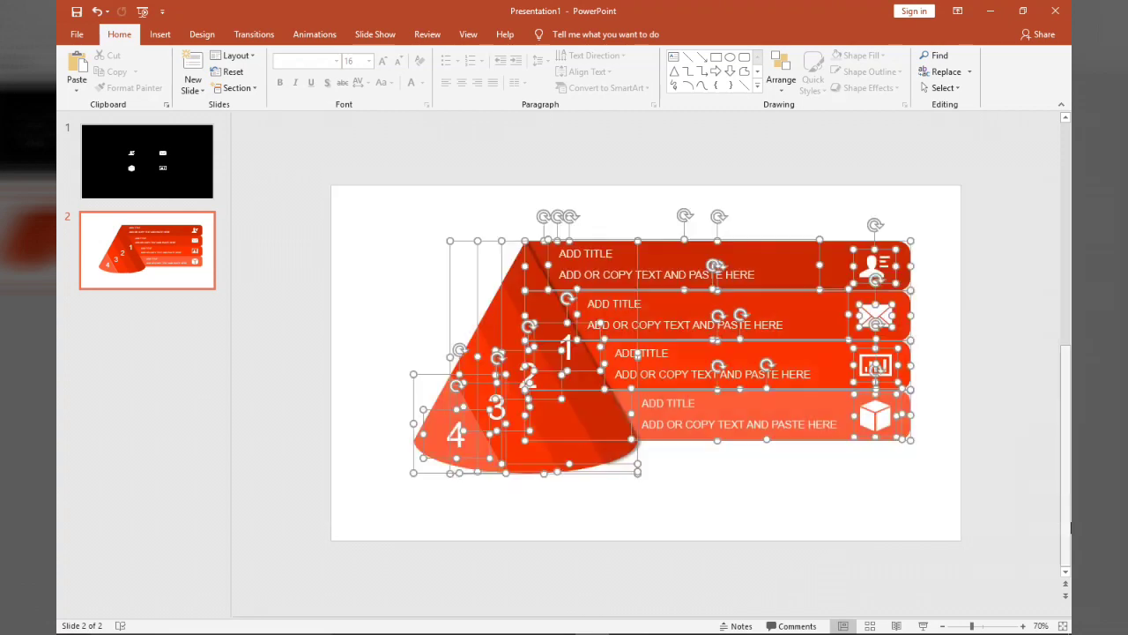
right_click(592, 326)
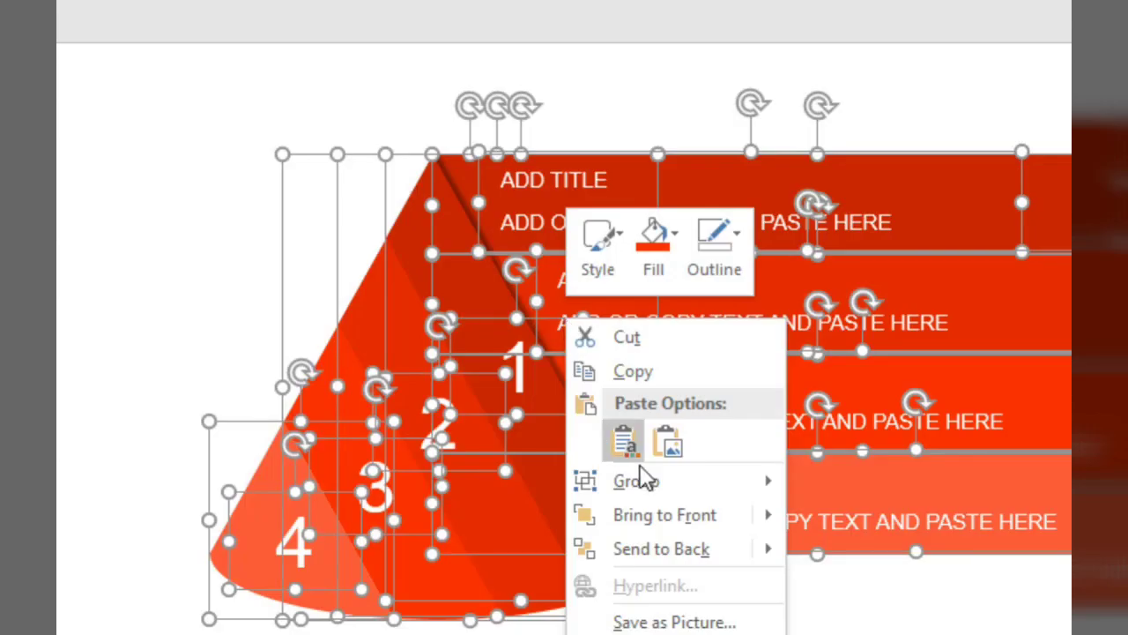
mouse_move(637, 480)
left_click(737, 408)
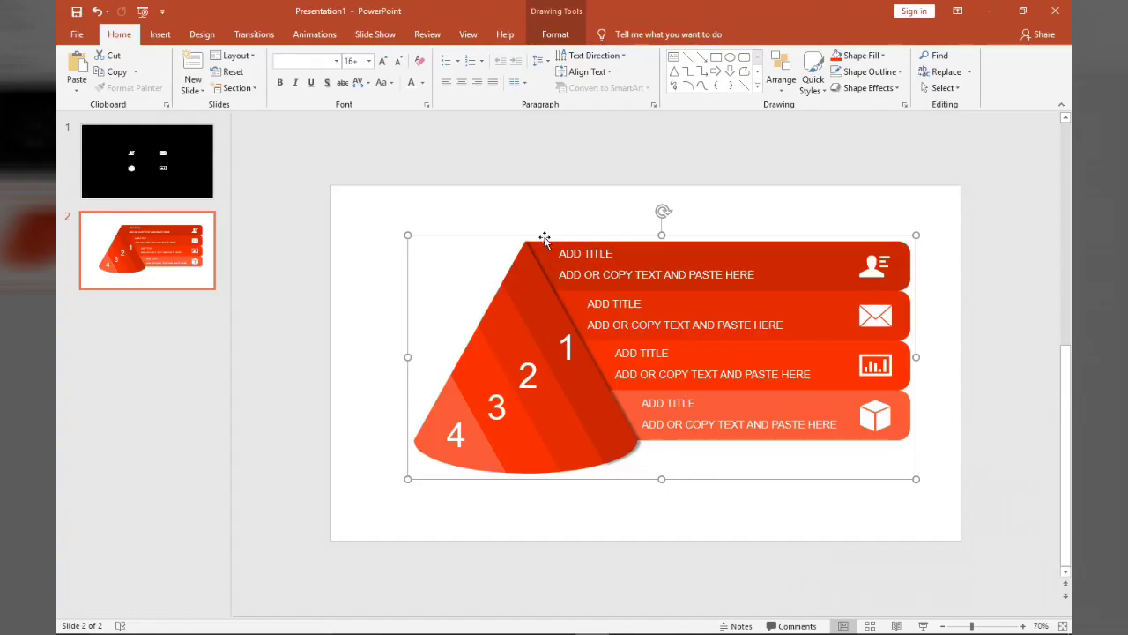
left_click_drag(542, 235, 525, 248)
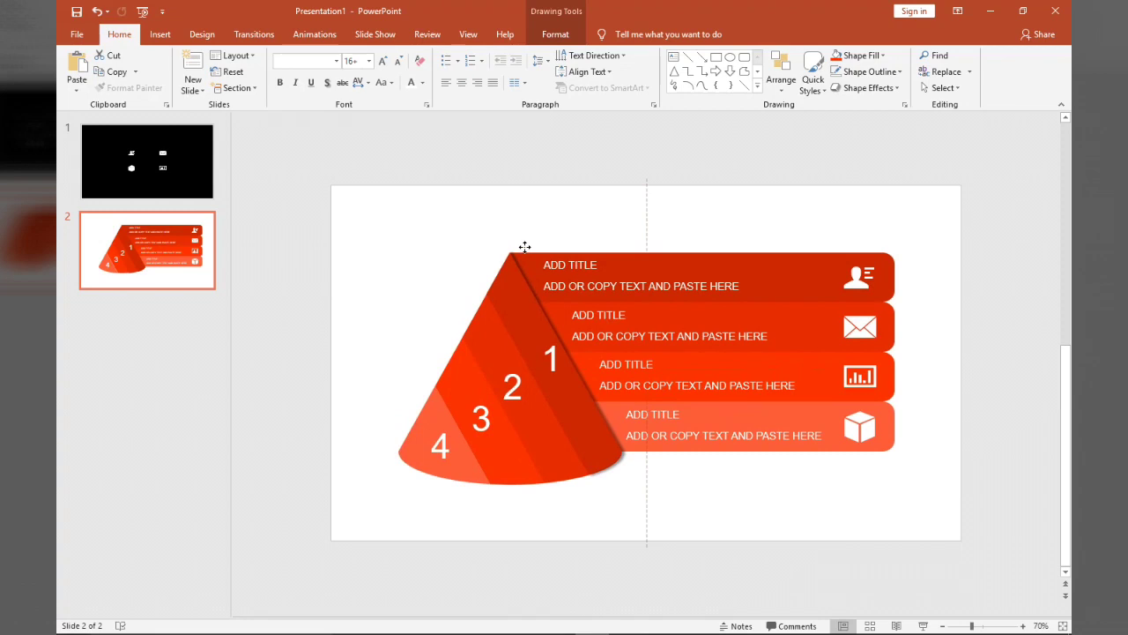
left_click(386, 308)
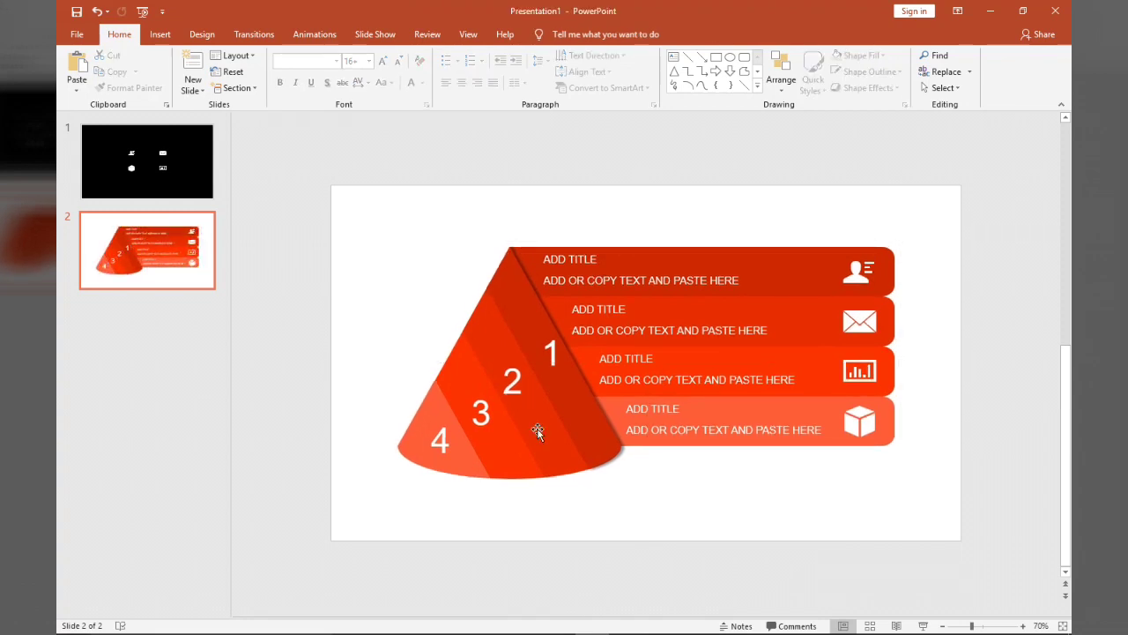
left_click(924, 625)
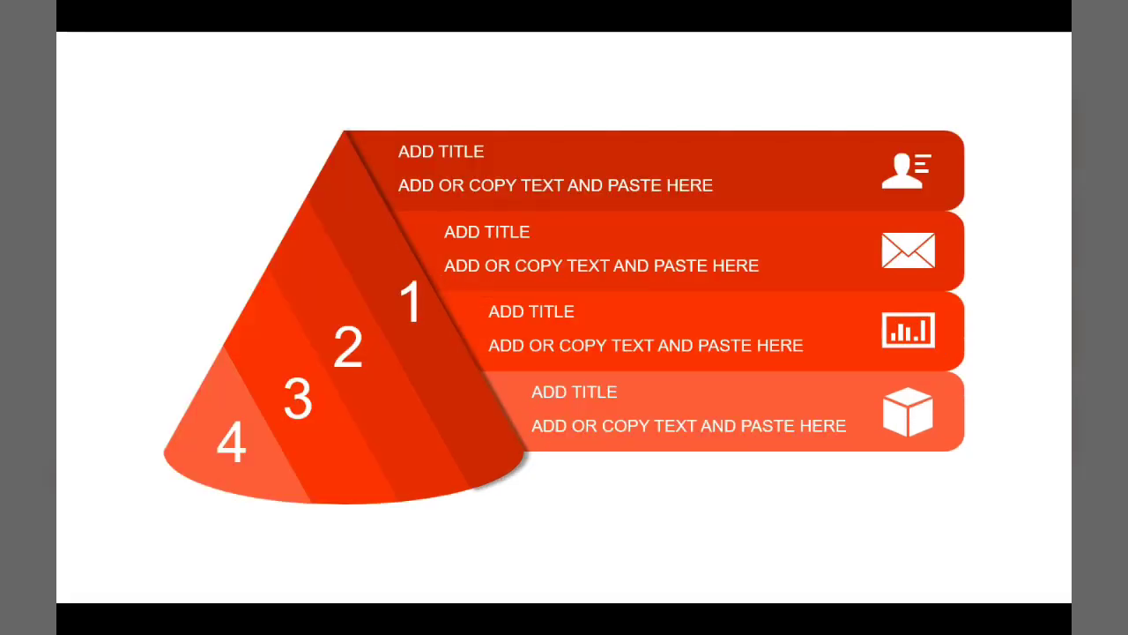